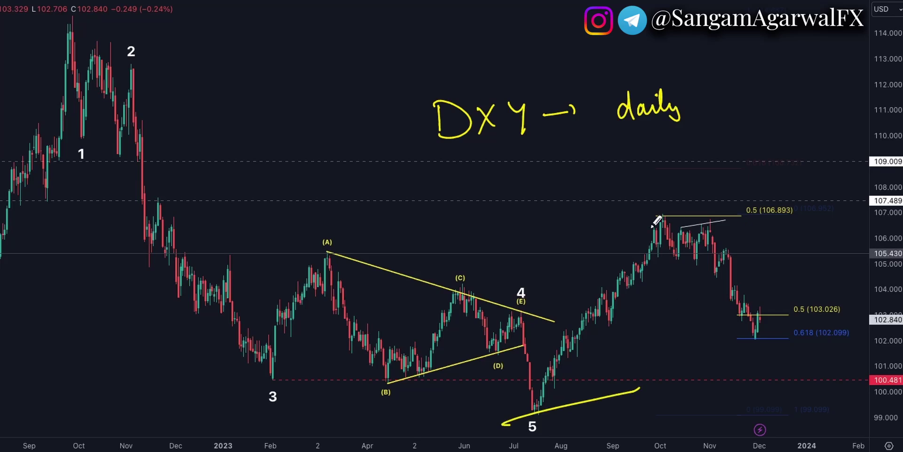
{"action": "left_click_drag", "start_coordinate": [624, 225], "coordinate": [754, 194]}
{"action": "mouse_move", "coordinate": [693, 226]}
{"action": "left_mouse_down"}
{"action": "mouse_move", "coordinate": [763, 282]}
{"action": "mouse_move", "coordinate": [770, 373]}
{"action": "mouse_move", "coordinate": [785, 362]}
{"action": "left_mouse_up"}
{"action": "left_click_drag", "start_coordinate": [795, 362], "coordinate": [815, 371]}
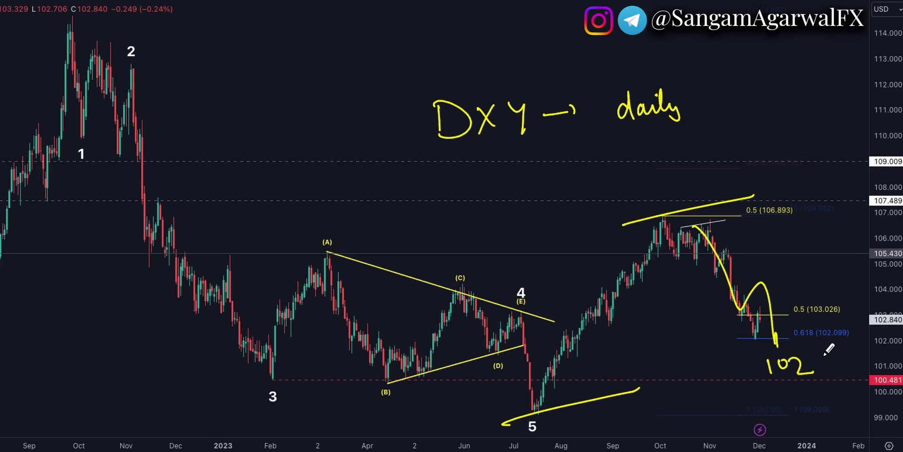
{"action": "key", "text": "ctrl+z"}
{"action": "key", "text": "ctrl+z"}
{"action": "key", "text": "ctrl+z"}
{"action": "key", "text": "ctrl+z"}
{"action": "key", "text": "ctrl+z"}
{"action": "key", "text": "ctrl+z"}
Mark the October high with a line labelled 106 and write 102 below the latest low
{"action": "mouse_move", "coordinate": [649, 210]}
{"action": "left_mouse_down"}
{"action": "mouse_move", "coordinate": [740, 201]}
{"action": "mouse_move", "coordinate": [722, 203]}
{"action": "left_mouse_up"}
{"action": "left_click_drag", "start_coordinate": [727, 185], "coordinate": [750, 192]}
{"action": "left_click_drag", "start_coordinate": [754, 352], "coordinate": [757, 370]}
{"action": "left_click_drag", "start_coordinate": [770, 352], "coordinate": [810, 360]}
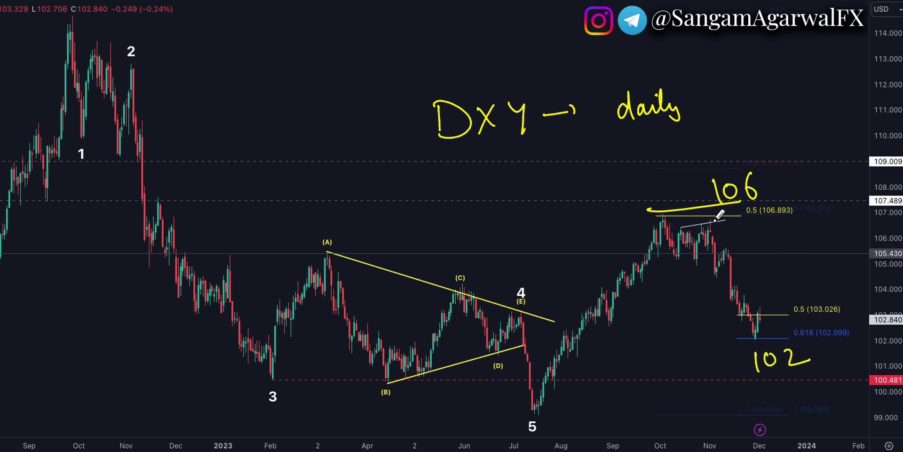
Circle the latest price zone between the 0.5 and 0.618 retracement levels, without a curve from the October high
{"action": "mouse_move", "coordinate": [667, 216]}
{"action": "left_mouse_down"}
{"action": "mouse_move", "coordinate": [770, 304]}
{"action": "mouse_move", "coordinate": [767, 340]}
{"action": "left_mouse_up"}
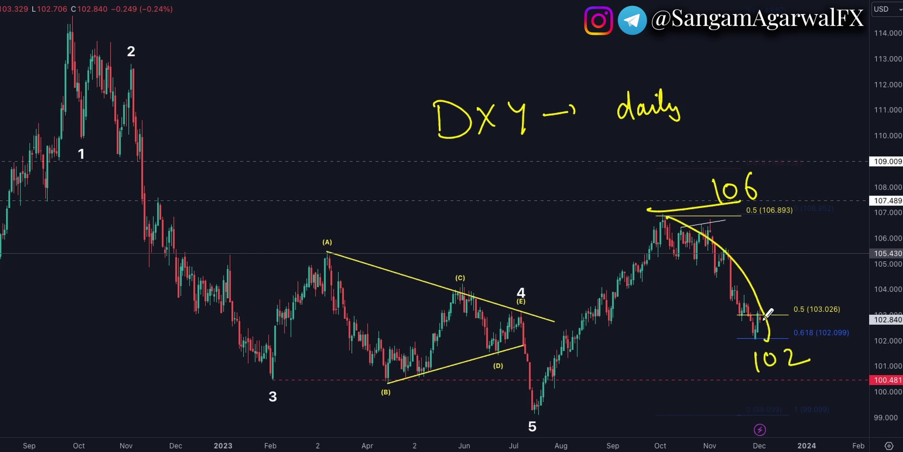
{"action": "key", "text": "ctrl+z"}
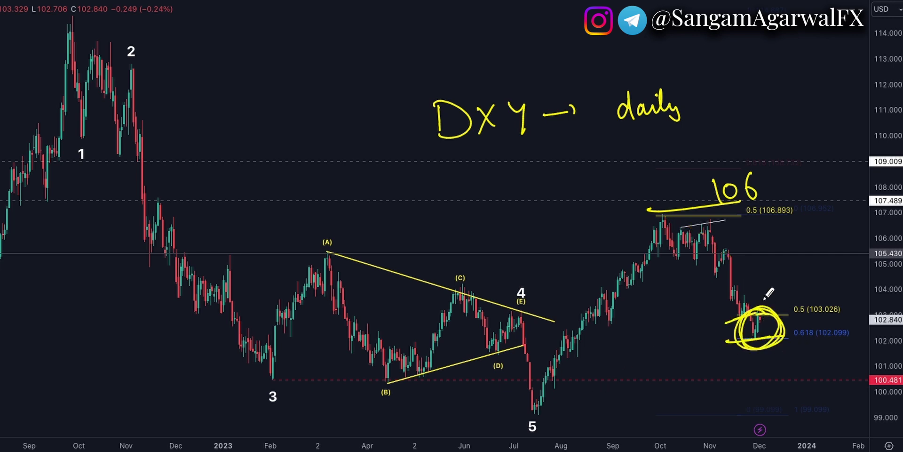
{"action": "mouse_move", "coordinate": [767, 318]}
{"action": "left_mouse_down"}
{"action": "mouse_move", "coordinate": [754, 315]}
{"action": "mouse_move", "coordinate": [776, 314]}
{"action": "left_mouse_up"}
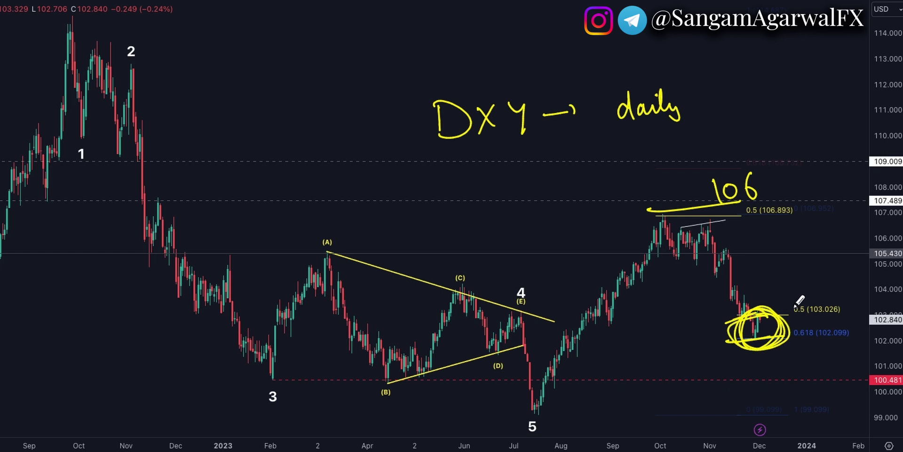
Underline the latest low at the 0.618 level, label it 102 and sketch a rising zigzag projection from the current price
{"action": "left_click_drag", "start_coordinate": [683, 244], "coordinate": [732, 293]}
{"action": "left_click_drag", "start_coordinate": [737, 340], "coordinate": [784, 337]}
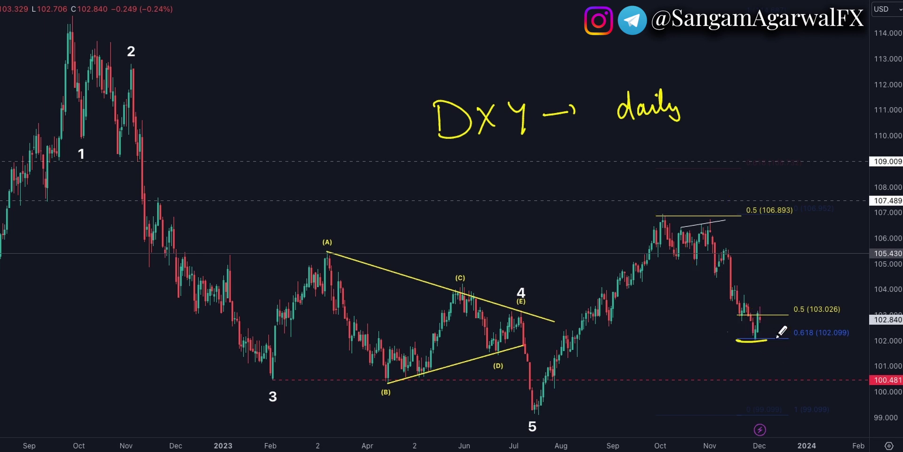
{"action": "left_click_drag", "start_coordinate": [762, 355], "coordinate": [769, 368]}
{"action": "mouse_move", "coordinate": [776, 351]}
{"action": "left_mouse_down"}
{"action": "mouse_move", "coordinate": [777, 361]}
{"action": "mouse_move", "coordinate": [812, 364]}
{"action": "left_mouse_up"}
{"action": "left_click_drag", "start_coordinate": [758, 338], "coordinate": [817, 288]}
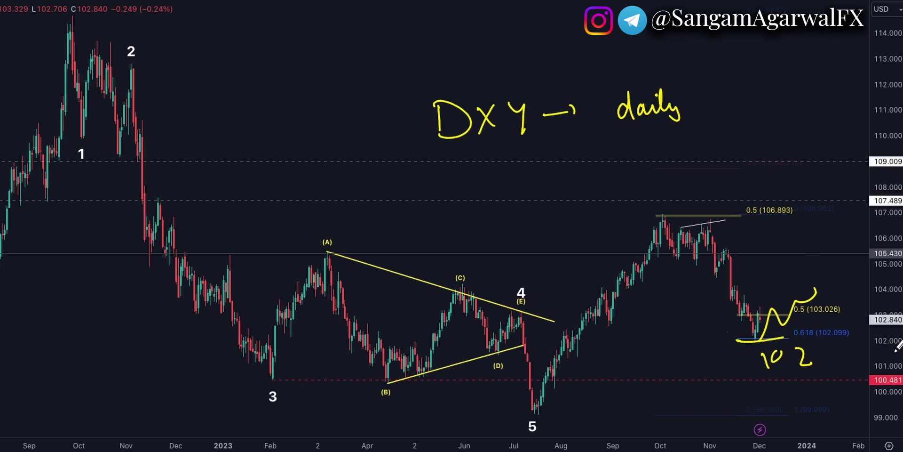
{"action": "key", "text": "ctrl+z"}
{"action": "mouse_move", "coordinate": [759, 311]}
{"action": "left_mouse_down"}
{"action": "mouse_move", "coordinate": [800, 295]}
{"action": "mouse_move", "coordinate": [809, 279]}
{"action": "mouse_move", "coordinate": [854, 284]}
{"action": "left_mouse_up"}
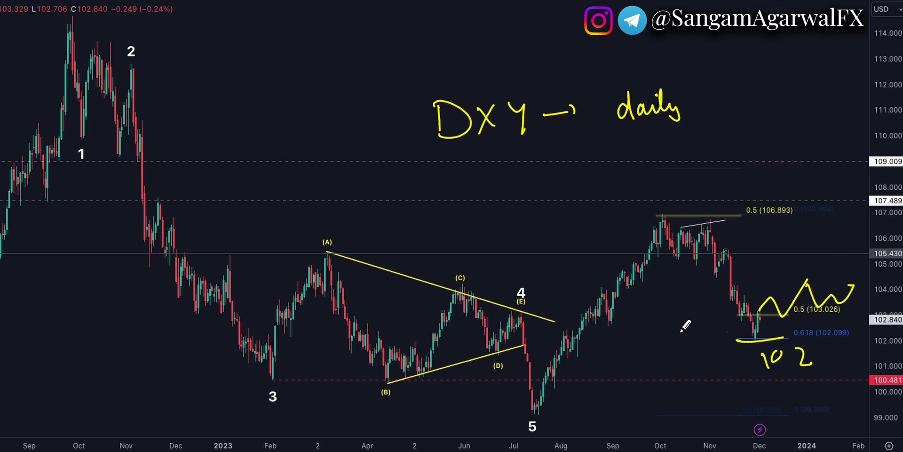
{"action": "left_click_drag", "start_coordinate": [634, 314], "coordinate": [640, 338]}
{"action": "left_click_drag", "start_coordinate": [664, 331], "coordinate": [706, 332]}
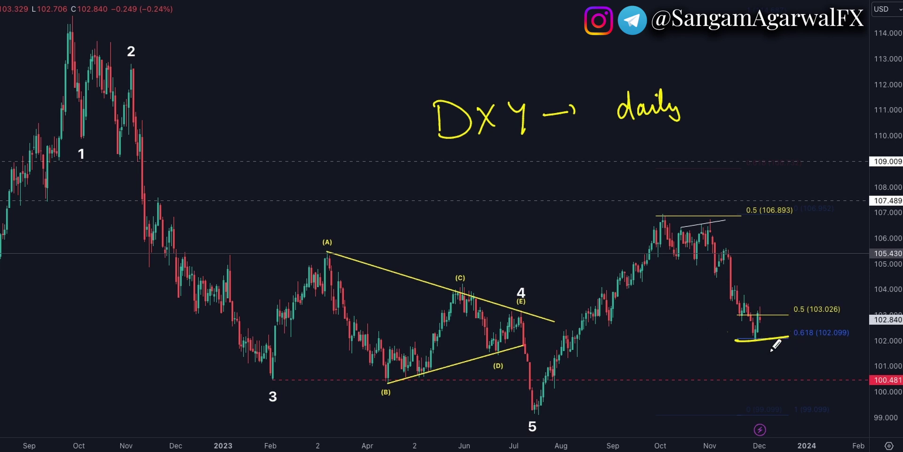
{"action": "mouse_move", "coordinate": [769, 349]}
{"action": "left_mouse_down"}
{"action": "mouse_move", "coordinate": [770, 362]}
{"action": "mouse_move", "coordinate": [784, 353]}
{"action": "mouse_move", "coordinate": [813, 362]}
{"action": "left_mouse_up"}
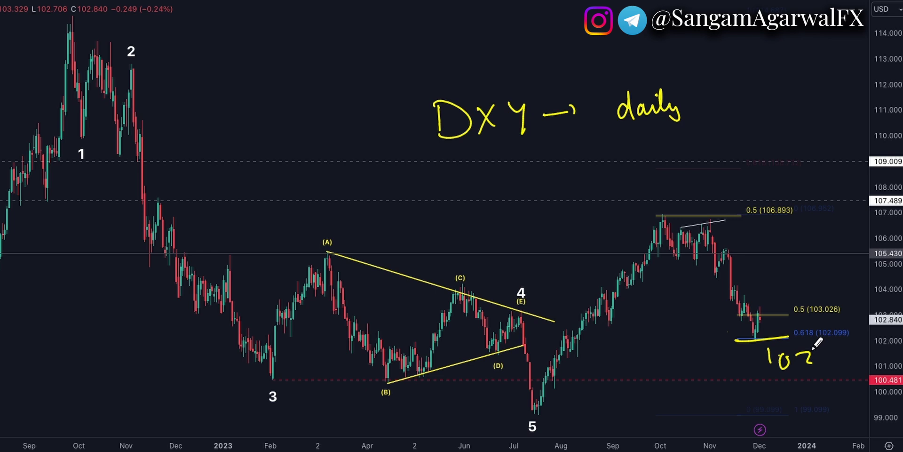
{"action": "key", "text": "ctrl+z"}
{"action": "key", "text": "ctrl+z"}
{"action": "key", "text": "ctrl+z"}
{"action": "key", "text": "ctrl+z"}
Rewrite the 102 label below the 0.618 level, underline that low and sketch a short upward projection
{"action": "left_click_drag", "start_coordinate": [756, 346], "coordinate": [761, 362]}
{"action": "left_click_drag", "start_coordinate": [771, 351], "coordinate": [772, 351]}
{"action": "left_click_drag", "start_coordinate": [786, 351], "coordinate": [802, 361]}
{"action": "left_click", "coordinate": [813, 357]}
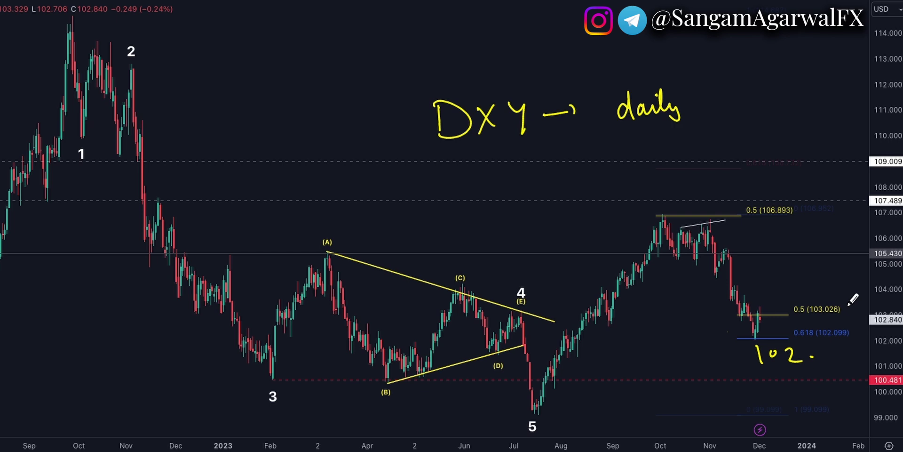
{"action": "mouse_move", "coordinate": [739, 337]}
{"action": "left_mouse_down"}
{"action": "mouse_move", "coordinate": [798, 331]}
{"action": "mouse_move", "coordinate": [784, 308]}
{"action": "mouse_move", "coordinate": [817, 274]}
{"action": "left_mouse_up"}
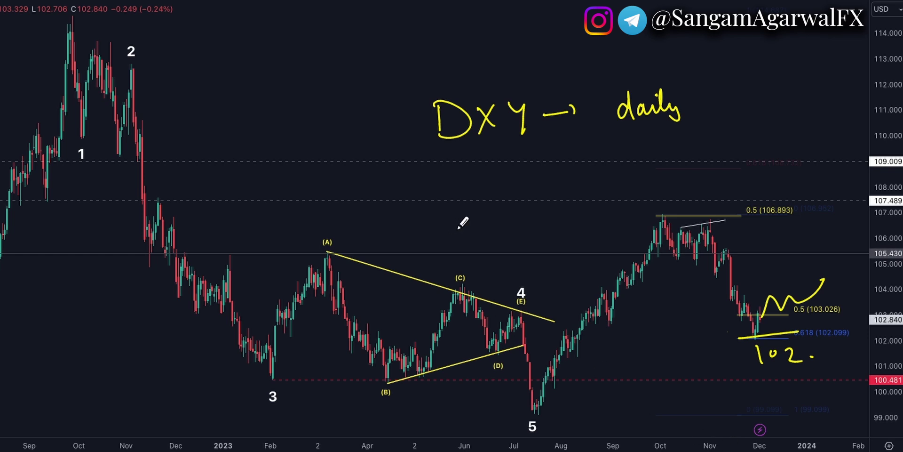
Write the notes NFP, ISM PMI, 50 with an arrow to 0, and Dec over the chart, and box ISM PMI
{"action": "mouse_move", "coordinate": [460, 243]}
{"action": "left_mouse_down"}
{"action": "mouse_move", "coordinate": [485, 221]}
{"action": "mouse_move", "coordinate": [490, 234]}
{"action": "left_mouse_up"}
{"action": "left_click_drag", "start_coordinate": [487, 223], "coordinate": [499, 227]}
{"action": "left_click_drag", "start_coordinate": [513, 218], "coordinate": [518, 228]}
{"action": "mouse_move", "coordinate": [496, 262]}
{"action": "left_mouse_down"}
{"action": "mouse_move", "coordinate": [498, 280]}
{"action": "mouse_move", "coordinate": [584, 265]}
{"action": "mouse_move", "coordinate": [624, 277]}
{"action": "left_mouse_up"}
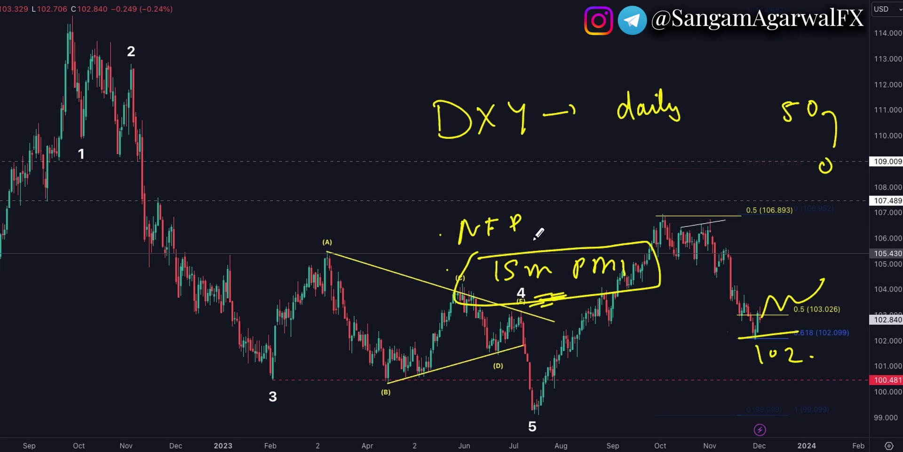
{"action": "left_click_drag", "start_coordinate": [651, 167], "coordinate": [654, 191]}
{"action": "mouse_move", "coordinate": [668, 191]}
{"action": "left_mouse_down"}
{"action": "mouse_move", "coordinate": [686, 179]}
{"action": "mouse_move", "coordinate": [709, 190]}
{"action": "left_mouse_up"}
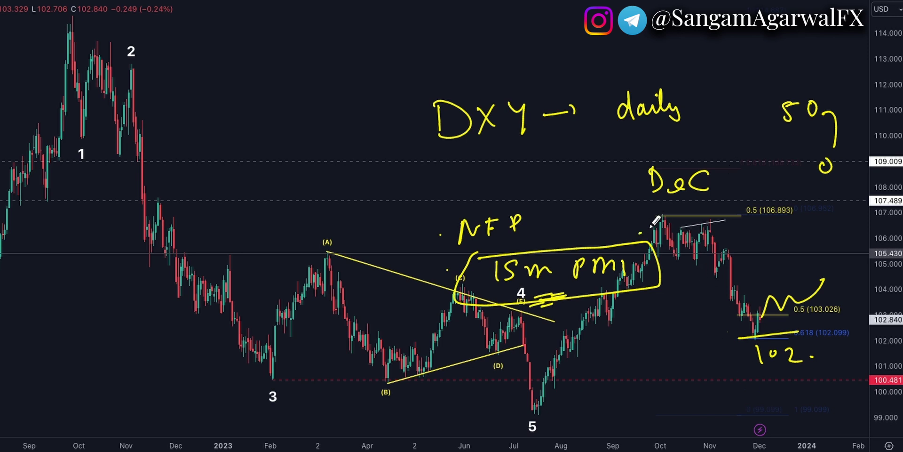
Clear the annotations, write an underlined and bracketed 2024, and add the notes 2023 and a circled Dec
{"action": "left_click_drag", "start_coordinate": [640, 233], "coordinate": [665, 217]}
{"action": "left_click_drag", "start_coordinate": [629, 219], "coordinate": [651, 213]}
{"action": "key", "text": "BackSpace"}
{"action": "mouse_move", "coordinate": [623, 101]}
{"action": "left_mouse_down"}
{"action": "mouse_move", "coordinate": [629, 114]}
{"action": "mouse_move", "coordinate": [684, 97]}
{"action": "mouse_move", "coordinate": [747, 102]}
{"action": "left_mouse_up"}
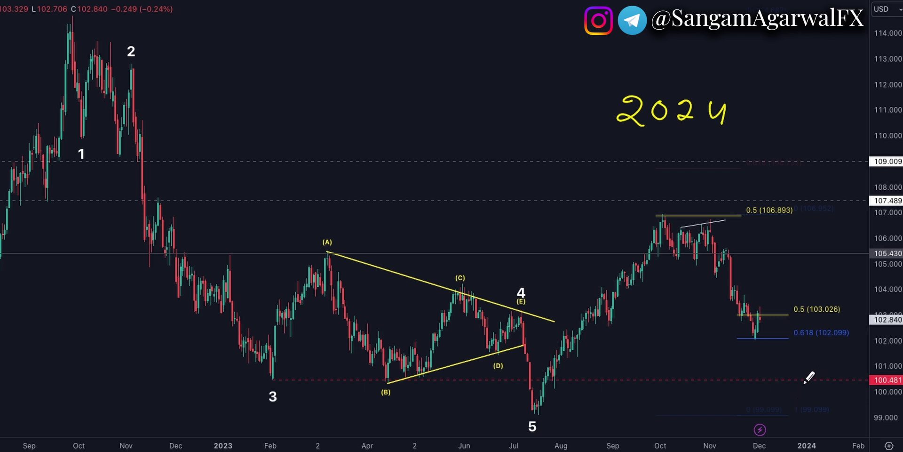
{"action": "left_click_drag", "start_coordinate": [608, 138], "coordinate": [720, 132]}
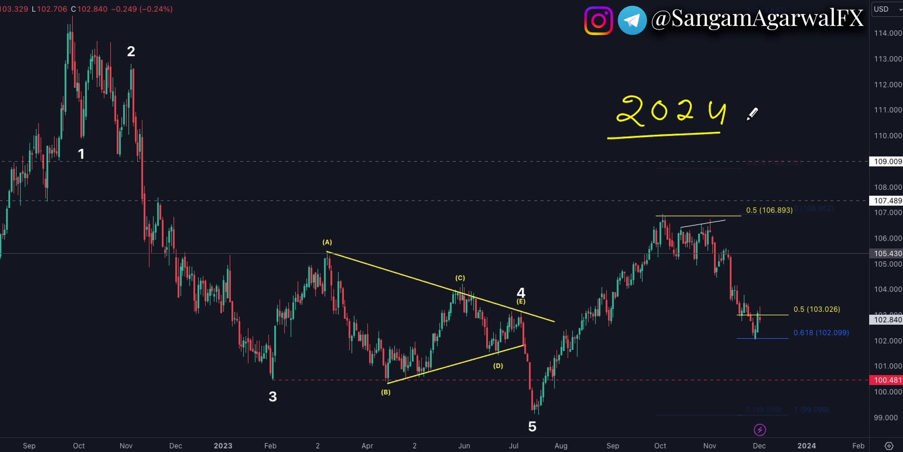
{"action": "left_click_drag", "start_coordinate": [575, 86], "coordinate": [765, 141]}
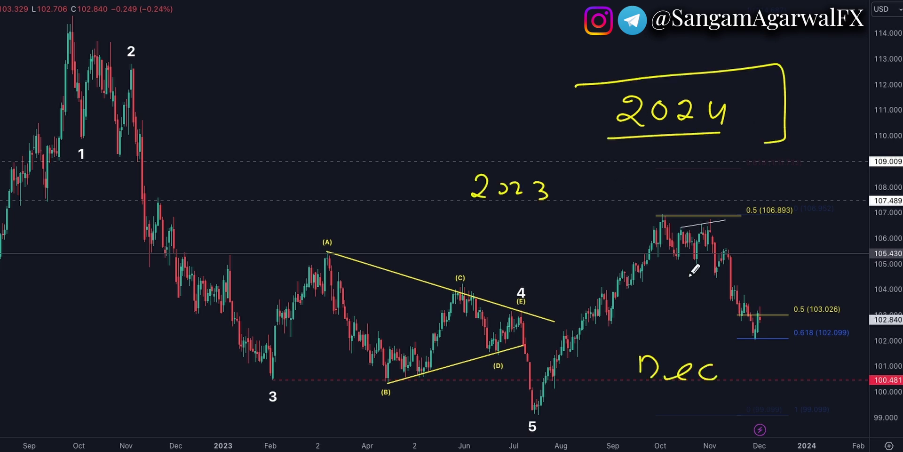
{"action": "mouse_move", "coordinate": [734, 343]}
{"action": "left_mouse_down"}
{"action": "mouse_move", "coordinate": [674, 329]}
{"action": "mouse_move", "coordinate": [741, 319]}
{"action": "left_mouse_up"}
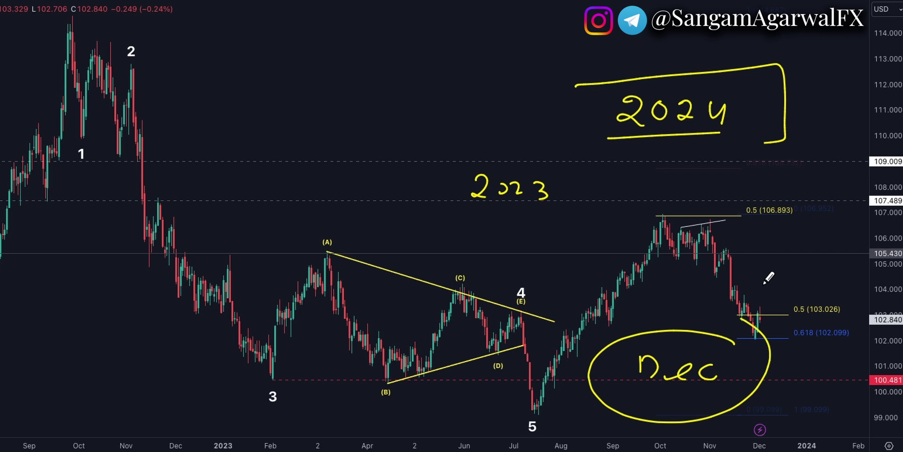
Clear the annotations and sketch possible zigzag paths from the December low, labelling the turning points of the first one
{"action": "left_click", "coordinate": [2, 269]}
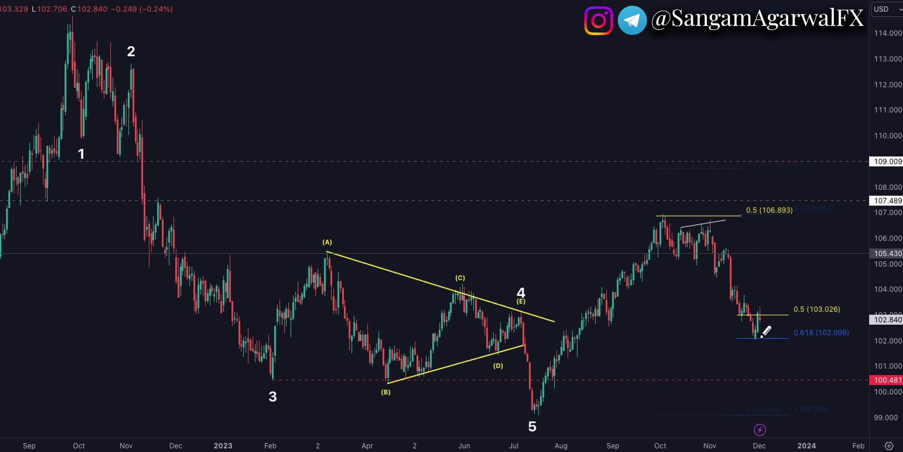
{"action": "mouse_move", "coordinate": [763, 332]}
{"action": "left_mouse_down"}
{"action": "mouse_move", "coordinate": [768, 307]}
{"action": "mouse_move", "coordinate": [810, 282]}
{"action": "left_mouse_up"}
{"action": "left_click_drag", "start_coordinate": [766, 307], "coordinate": [771, 312]}
{"action": "left_click_drag", "start_coordinate": [779, 335], "coordinate": [786, 337]}
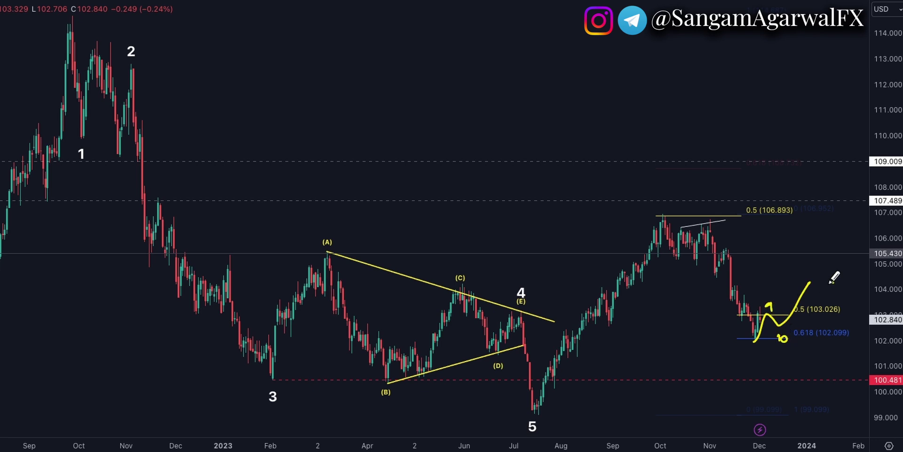
{"action": "left_click_drag", "start_coordinate": [822, 283], "coordinate": [810, 358]}
{"action": "mouse_move", "coordinate": [833, 282]}
{"action": "left_mouse_down"}
{"action": "mouse_move", "coordinate": [847, 329]}
{"action": "mouse_move", "coordinate": [876, 308]}
{"action": "left_mouse_up"}
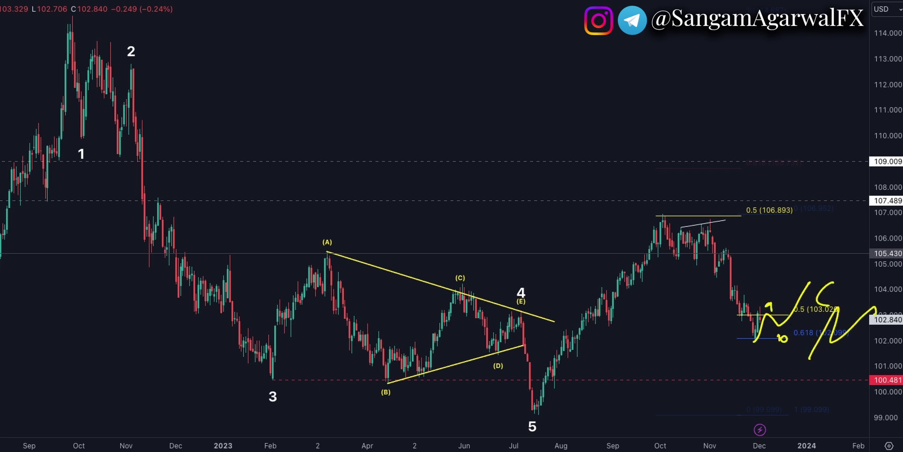
Clear the sketched paths, draw a support line under the December low and label it 102
{"action": "key", "text": "e"}
{"action": "mouse_move", "coordinate": [731, 343]}
{"action": "left_mouse_down"}
{"action": "mouse_move", "coordinate": [808, 332]}
{"action": "mouse_move", "coordinate": [772, 367]}
{"action": "left_mouse_up"}
{"action": "left_click_drag", "start_coordinate": [785, 352], "coordinate": [817, 363]}
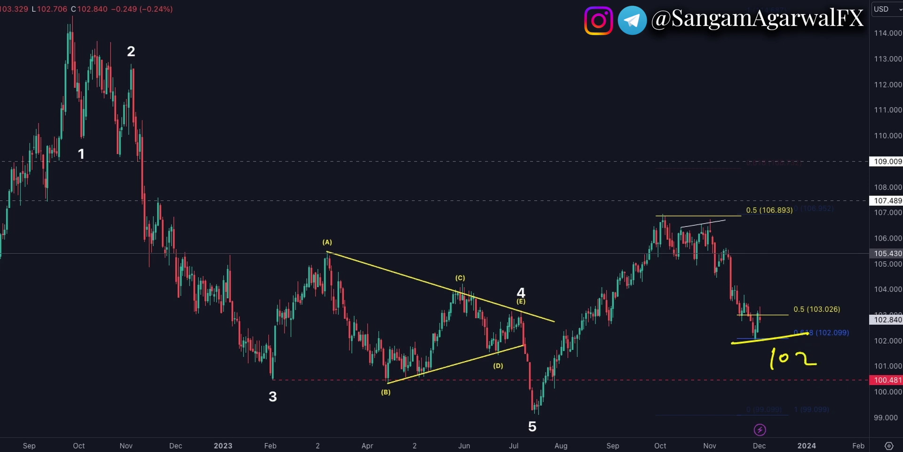
Mark the points where price meets the horizontal 105.430 level and write a price label beside the level
{"action": "left_click_drag", "start_coordinate": [195, 250], "coordinate": [191, 250]}
{"action": "left_click_drag", "start_coordinate": [330, 241], "coordinate": [325, 243]}
{"action": "left_click_drag", "start_coordinate": [734, 246], "coordinate": [729, 245]}
{"action": "left_click_drag", "start_coordinate": [799, 266], "coordinate": [803, 280]}
{"action": "left_click_drag", "start_coordinate": [814, 267], "coordinate": [813, 267]}
{"action": "left_click_drag", "start_coordinate": [834, 267], "coordinate": [836, 281]}
{"action": "left_click_drag", "start_coordinate": [837, 266], "coordinate": [853, 263]}
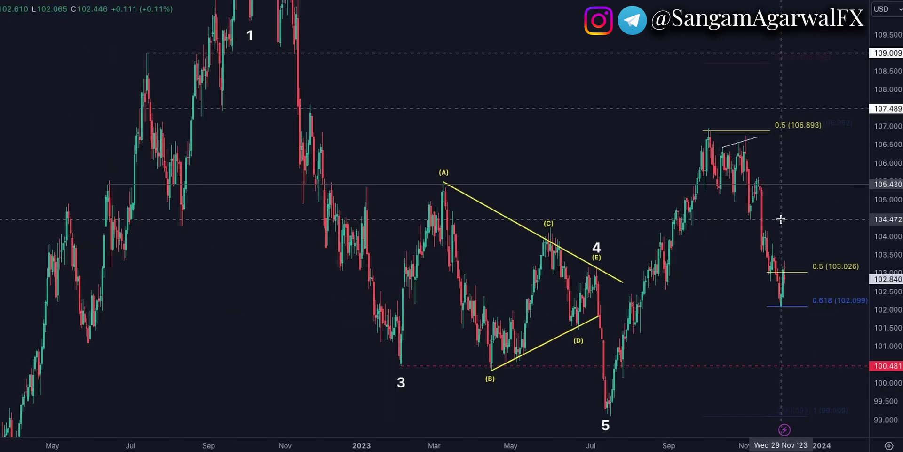
{"action": "left_click_drag", "start_coordinate": [813, 223], "coordinate": [784, 219]}
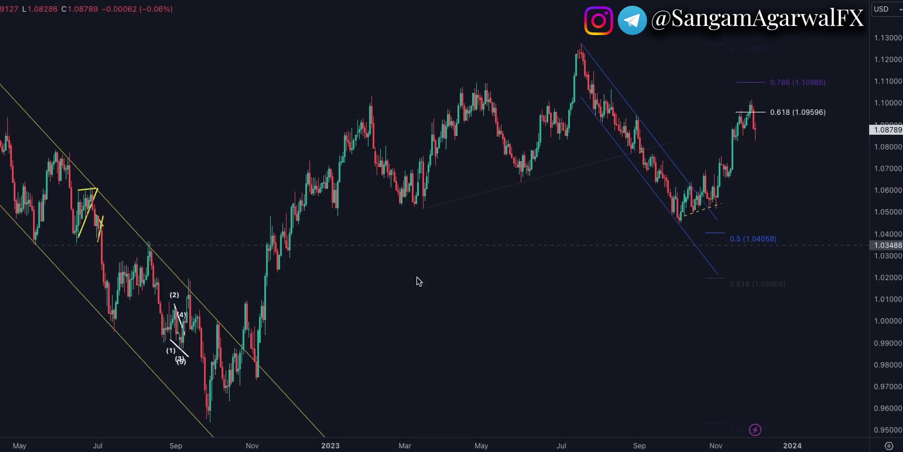
On the EUR/USD daily chart, draw the upper and lower bounds of the 2023 range, trace its first swing and mark the July high
{"action": "left_click_drag", "start_coordinate": [289, 211], "coordinate": [454, 200]}
{"action": "left_click_drag", "start_coordinate": [354, 107], "coordinate": [818, 88]}
{"action": "mouse_move", "coordinate": [337, 218]}
{"action": "left_mouse_down"}
{"action": "mouse_move", "coordinate": [363, 126]}
{"action": "mouse_move", "coordinate": [417, 192]}
{"action": "left_mouse_up"}
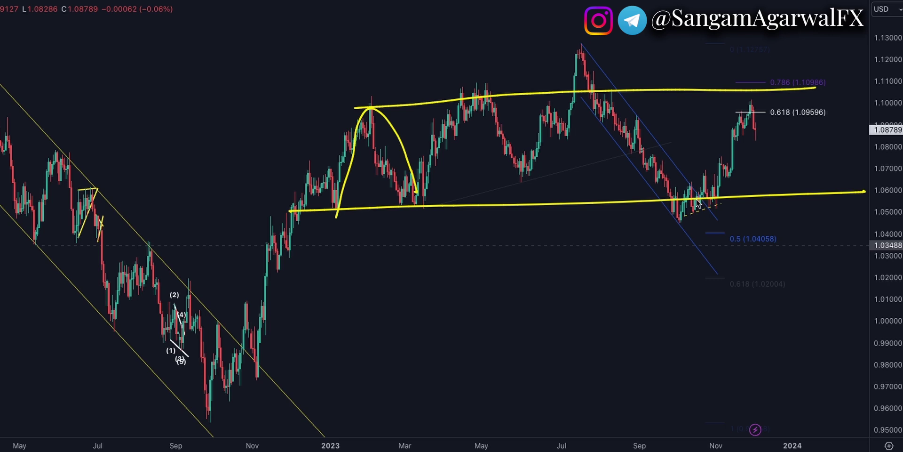
{"action": "mouse_move", "coordinate": [697, 202]}
{"action": "left_mouse_down"}
{"action": "mouse_move", "coordinate": [791, 116]}
{"action": "mouse_move", "coordinate": [807, 181]}
{"action": "left_mouse_up"}
{"action": "left_click_drag", "start_coordinate": [382, 86], "coordinate": [405, 93]}
{"action": "mouse_move", "coordinate": [404, 85]}
{"action": "left_mouse_down"}
{"action": "mouse_move", "coordinate": [416, 87]}
{"action": "mouse_move", "coordinate": [412, 94]}
{"action": "mouse_move", "coordinate": [406, 81]}
{"action": "left_mouse_up"}
{"action": "left_click_drag", "start_coordinate": [563, 40], "coordinate": [628, 33]}
{"action": "mouse_move", "coordinate": [759, 44]}
{"action": "left_mouse_down"}
{"action": "mouse_move", "coordinate": [767, 73]}
{"action": "mouse_move", "coordinate": [789, 67]}
{"action": "mouse_move", "coordinate": [770, 88]}
{"action": "left_mouse_up"}
{"action": "left_click_drag", "start_coordinate": [761, 58], "coordinate": [806, 87]}
{"action": "left_click_drag", "start_coordinate": [822, 53], "coordinate": [809, 78]}
Clear the range markings, mark the July high, the October low and the 0.618 level, and sketch the drop and rebound between them
{"action": "key", "text": "Delete"}
{"action": "left_click_drag", "start_coordinate": [725, 123], "coordinate": [789, 110]}
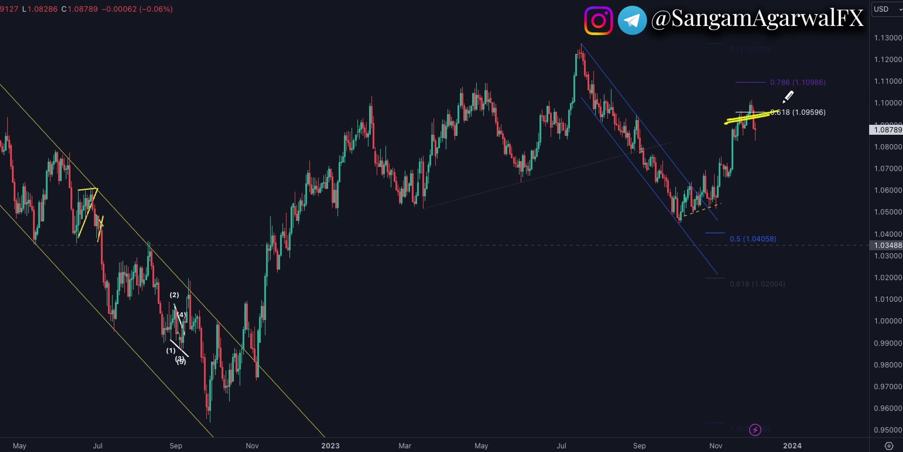
{"action": "left_click_drag", "start_coordinate": [572, 53], "coordinate": [671, 41]}
{"action": "left_click_drag", "start_coordinate": [650, 252], "coordinate": [754, 238]}
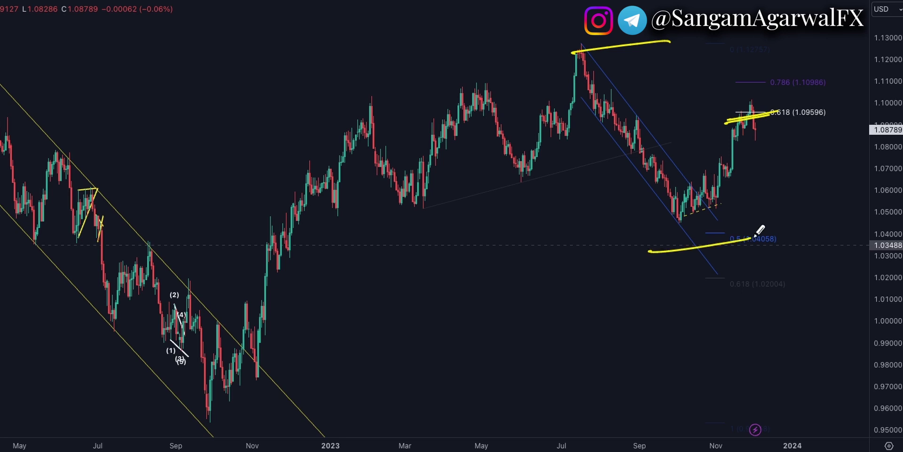
{"action": "mouse_move", "coordinate": [596, 53]}
{"action": "left_mouse_down"}
{"action": "mouse_move", "coordinate": [710, 214]}
{"action": "mouse_move", "coordinate": [763, 105]}
{"action": "left_mouse_up"}
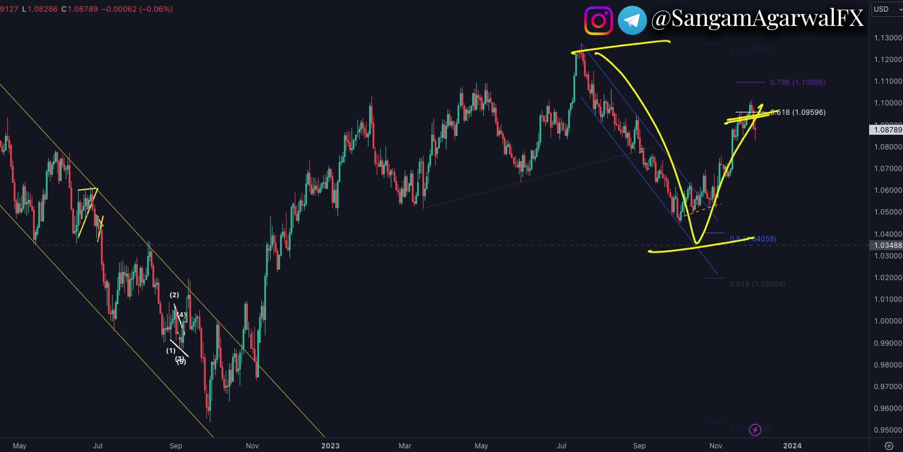
On the lower-timeframe chart, write the title EUR/USD H4 and label the W, X and Y waves with the sub-waves of X
{"action": "key", "text": "Escape"}
{"action": "left_click_drag", "start_coordinate": [757, 103], "coordinate": [763, 137]}
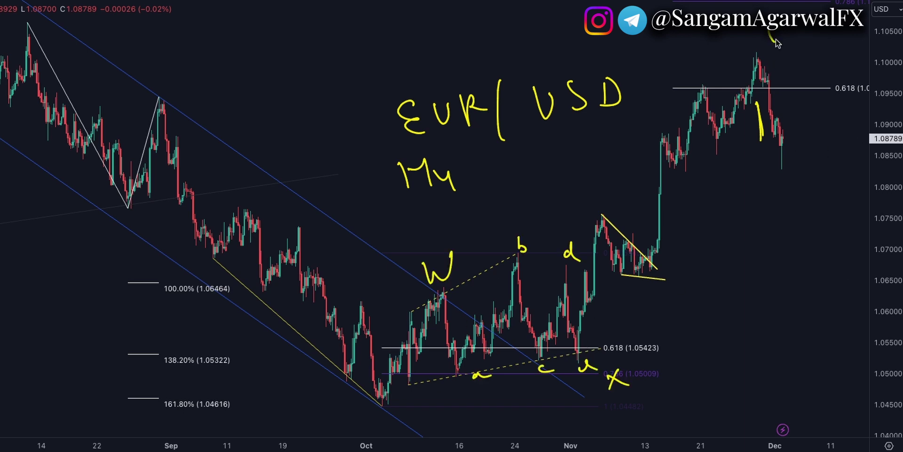
{"action": "left_click_drag", "start_coordinate": [772, 32], "coordinate": [780, 52]}
Number the turning points of the November rally 1 to 4 and annotate its final high
{"action": "left_click_drag", "start_coordinate": [598, 201], "coordinate": [604, 216]}
{"action": "left_click_drag", "start_coordinate": [663, 305], "coordinate": [678, 314]}
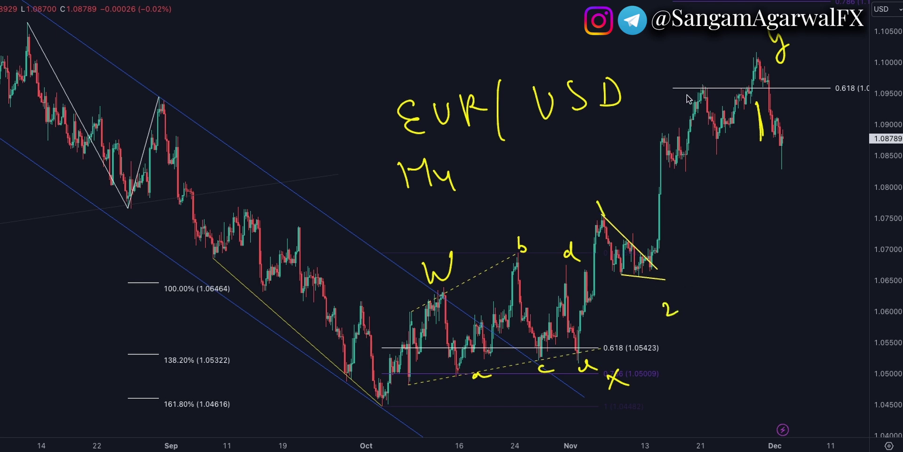
{"action": "left_click_drag", "start_coordinate": [697, 73], "coordinate": [698, 88]}
{"action": "left_click_drag", "start_coordinate": [719, 171], "coordinate": [728, 175]}
{"action": "mouse_move", "coordinate": [747, 43]}
{"action": "left_mouse_down"}
{"action": "mouse_move", "coordinate": [745, 55]}
{"action": "mouse_move", "coordinate": [806, 56]}
{"action": "left_mouse_up"}
Clear the wave labels, mark the late-November high as 1.10 and circle the two preceding swing lows
{"action": "key", "text": "Delete"}
{"action": "left_click", "coordinate": [817, 53]}
{"action": "mouse_move", "coordinate": [828, 38]}
{"action": "left_mouse_down"}
{"action": "mouse_move", "coordinate": [829, 56]}
{"action": "mouse_move", "coordinate": [840, 44]}
{"action": "left_mouse_up"}
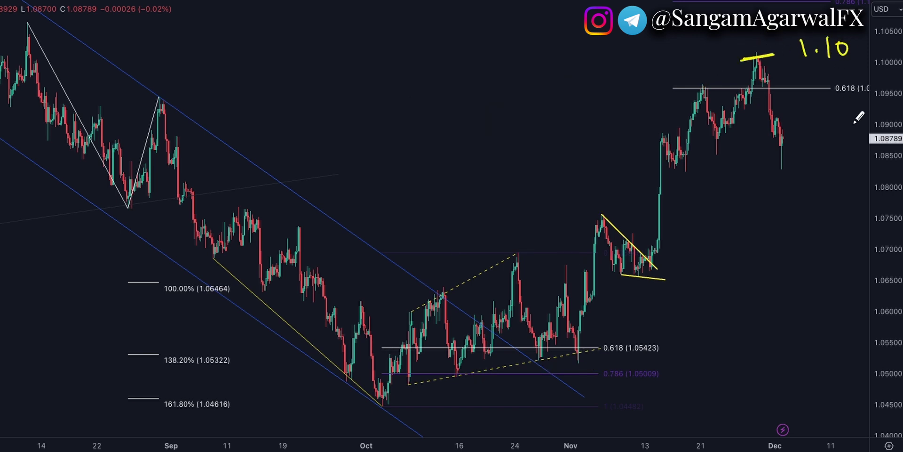
{"action": "left_click_drag", "start_coordinate": [742, 60], "coordinate": [773, 55]}
{"action": "left_click_drag", "start_coordinate": [693, 167], "coordinate": [681, 177]}
{"action": "left_click_drag", "start_coordinate": [718, 153], "coordinate": [710, 164]}
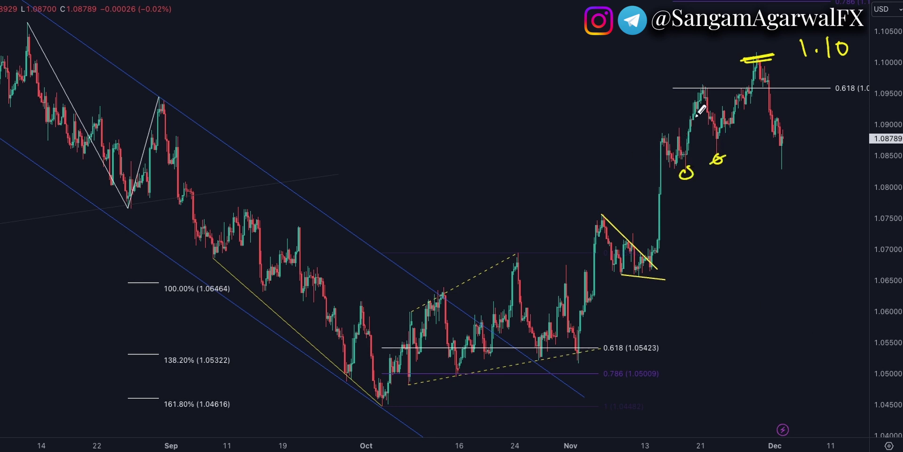
Bracket the decline from the 1.10 high, sketch a 50% rebound and project a further stepped decline
{"action": "left_click_drag", "start_coordinate": [782, 133], "coordinate": [796, 105]}
{"action": "left_click_drag", "start_coordinate": [738, 72], "coordinate": [794, 65]}
{"action": "left_click_drag", "start_coordinate": [767, 163], "coordinate": [807, 145]}
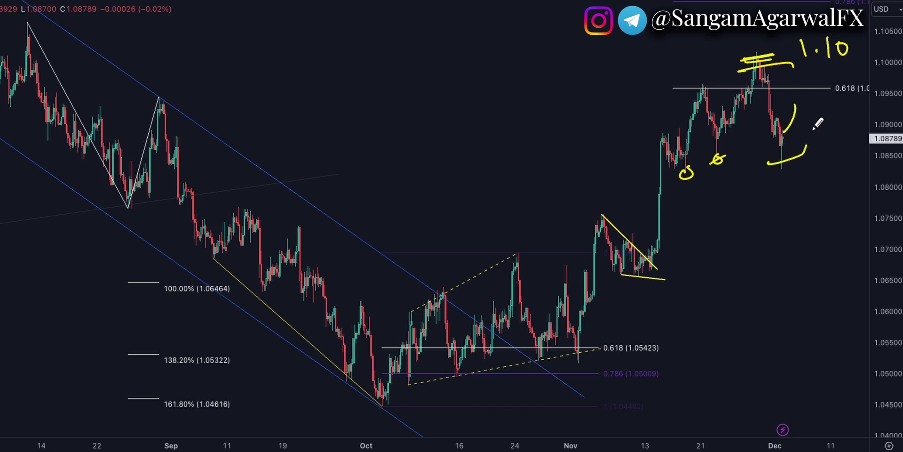
{"action": "mouse_move", "coordinate": [811, 97]}
{"action": "left_mouse_down"}
{"action": "mouse_move", "coordinate": [801, 115]}
{"action": "mouse_move", "coordinate": [826, 101]}
{"action": "left_mouse_up"}
{"action": "left_click_drag", "start_coordinate": [840, 100], "coordinate": [867, 209]}
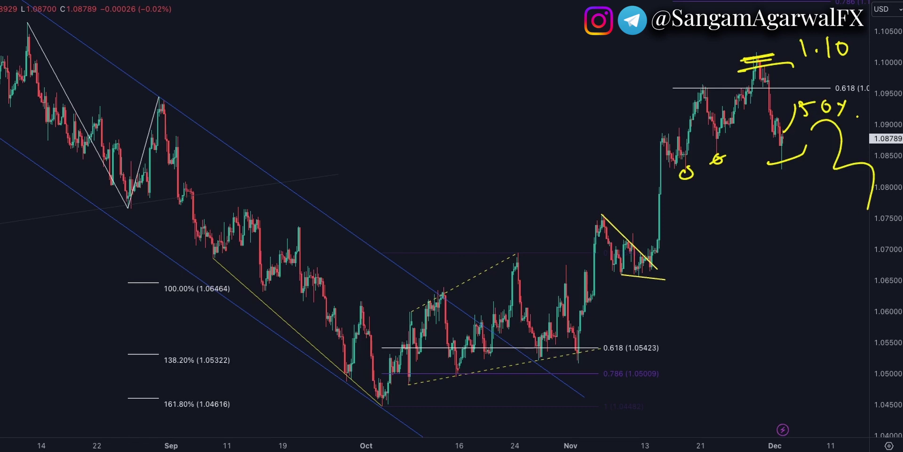
Clear the annotations, draw a support line under the mid-November lows through to December and label it 1.085
{"action": "key", "text": "Delete"}
{"action": "left_click_drag", "start_coordinate": [655, 161], "coordinate": [802, 152]}
{"action": "mouse_move", "coordinate": [678, 161]}
{"action": "left_mouse_down"}
{"action": "mouse_move", "coordinate": [828, 151]}
{"action": "mouse_move", "coordinate": [808, 181]}
{"action": "mouse_move", "coordinate": [830, 167]}
{"action": "left_mouse_up"}
{"action": "left_click", "coordinate": [815, 175]}
{"action": "mouse_move", "coordinate": [847, 165]}
{"action": "left_mouse_down"}
{"action": "mouse_move", "coordinate": [854, 175]}
{"action": "mouse_move", "coordinate": [872, 160]}
{"action": "left_mouse_up"}
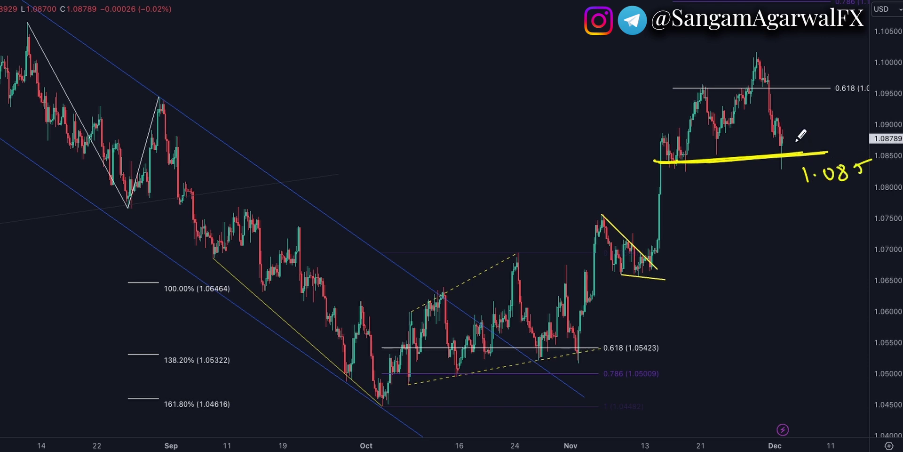
Project a stepped decline through the 1.085 support, clear the annotations and redraw the support line with a mark below it
{"action": "left_click_drag", "start_coordinate": [795, 141], "coordinate": [802, 230]}
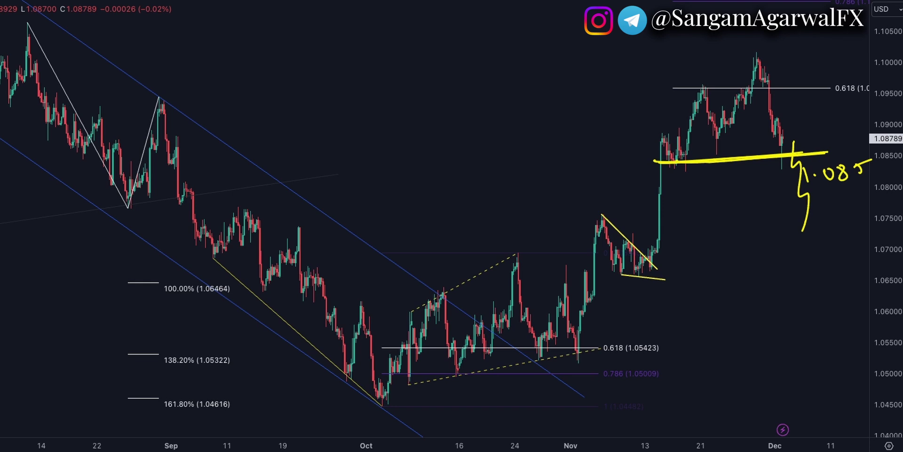
{"action": "key", "text": "Delete"}
{"action": "left_click_drag", "start_coordinate": [683, 160], "coordinate": [848, 145]}
{"action": "mouse_move", "coordinate": [787, 188]}
{"action": "left_mouse_down"}
{"action": "mouse_move", "coordinate": [811, 178]}
{"action": "mouse_move", "coordinate": [859, 194]}
{"action": "mouse_move", "coordinate": [860, 266]}
{"action": "left_mouse_up"}
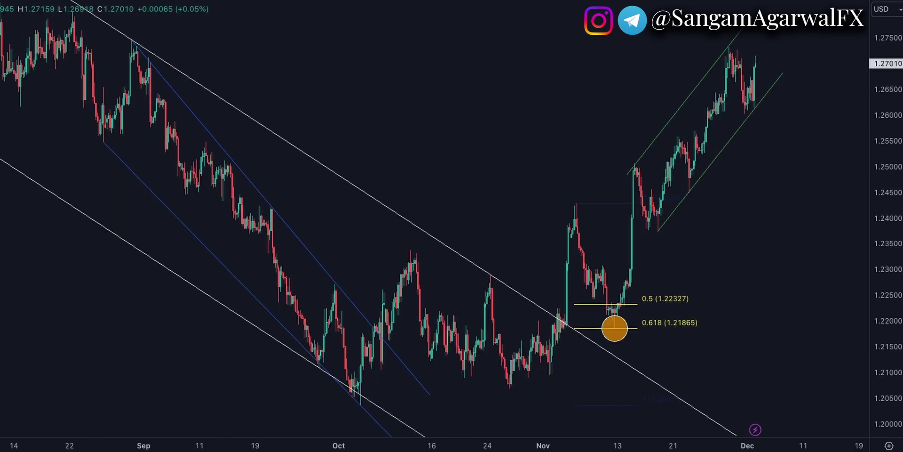
Label the GBP/USD chart "GBP USD H4" and circle the green channel's two highs and its first low
{"action": "mouse_move", "coordinate": [545, 93]}
{"action": "left_mouse_down"}
{"action": "mouse_move", "coordinate": [594, 83]}
{"action": "mouse_move", "coordinate": [629, 98]}
{"action": "mouse_move", "coordinate": [644, 89]}
{"action": "left_mouse_up"}
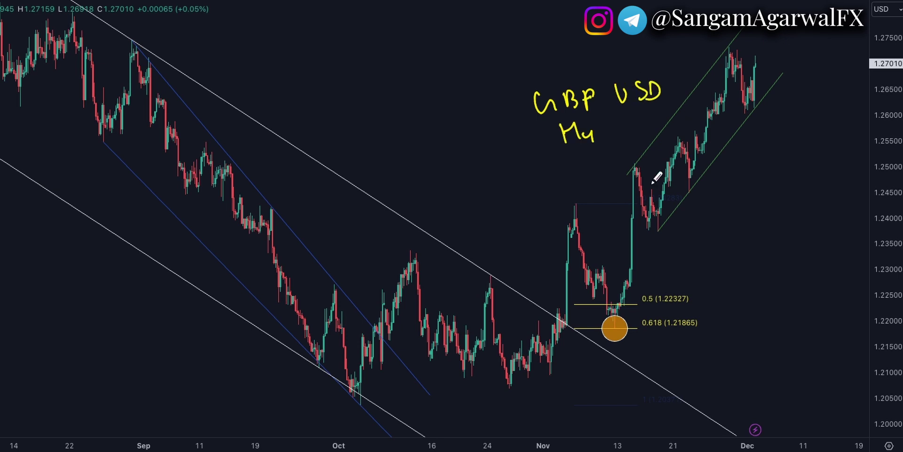
{"action": "left_click_drag", "start_coordinate": [629, 172], "coordinate": [631, 163]}
{"action": "left_click_drag", "start_coordinate": [663, 225], "coordinate": [656, 217]}
{"action": "left_click_drag", "start_coordinate": [732, 39], "coordinate": [728, 38]}
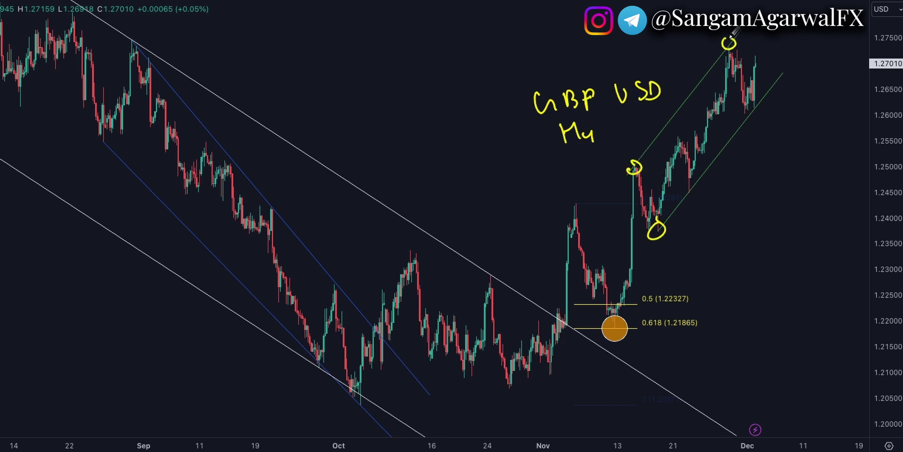
Circle the latest low on the green channel's lower line and number that line's touches 1 to 3
{"action": "mouse_move", "coordinate": [760, 100]}
{"action": "left_mouse_down"}
{"action": "mouse_move", "coordinate": [755, 114]}
{"action": "mouse_move", "coordinate": [763, 107]}
{"action": "left_mouse_up"}
{"action": "left_click_drag", "start_coordinate": [664, 248], "coordinate": [670, 260]}
{"action": "left_click_drag", "start_coordinate": [693, 200], "coordinate": [709, 206]}
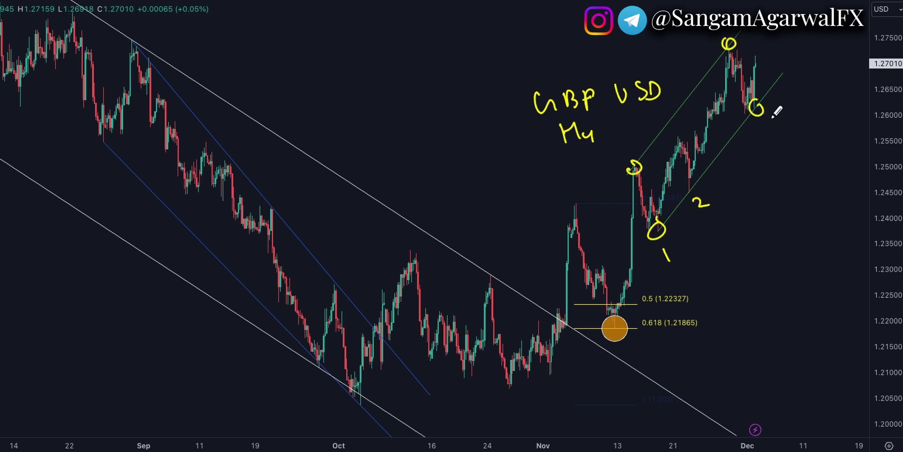
{"action": "mouse_move", "coordinate": [758, 122]}
{"action": "left_mouse_down"}
{"action": "mouse_move", "coordinate": [767, 128]}
{"action": "mouse_move", "coordinate": [760, 136]}
{"action": "left_mouse_up"}
Extend the green channel's lower line upward and draw a support line labelled 1.26 under the latest lows
{"action": "left_click_drag", "start_coordinate": [778, 79], "coordinate": [796, 58]}
{"action": "left_click_drag", "start_coordinate": [728, 114], "coordinate": [851, 107]}
{"action": "left_click", "coordinate": [827, 107]}
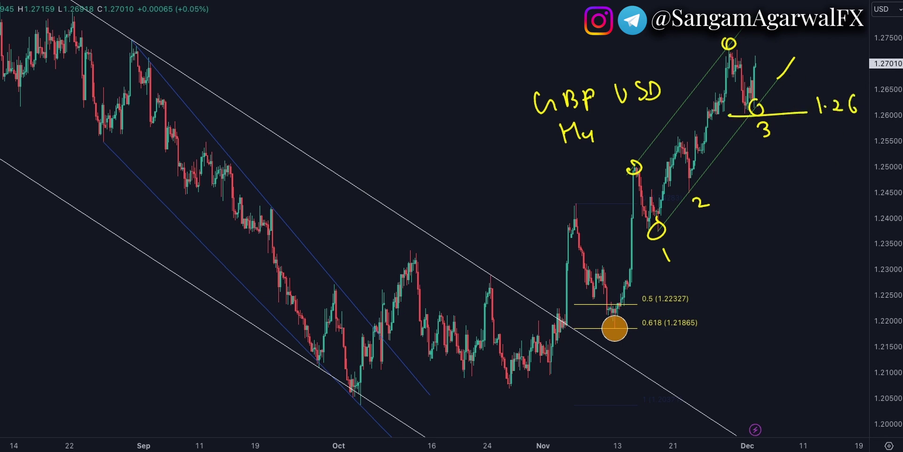
Clear the annotations, letter the rally a, b, c with circled W and X, and mark the 0.618 retracement level with an arrow
{"action": "key", "text": "Escape"}
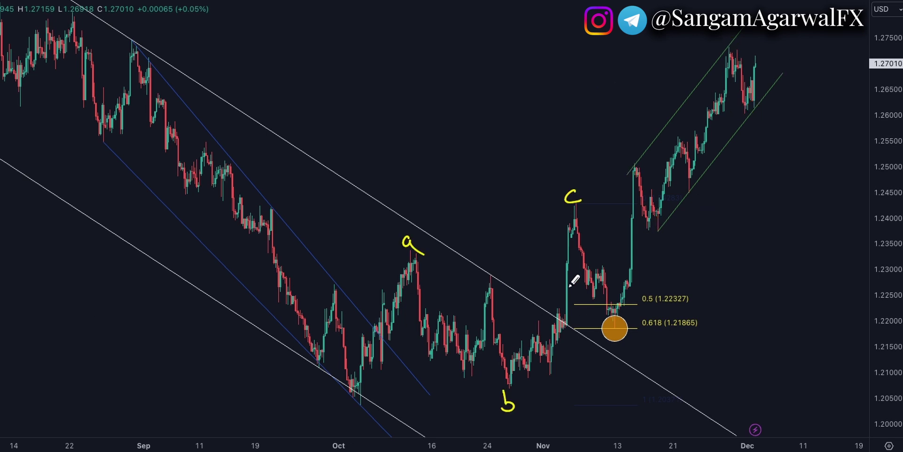
{"action": "mouse_move", "coordinate": [545, 163]}
{"action": "left_mouse_down"}
{"action": "mouse_move", "coordinate": [562, 175]}
{"action": "mouse_move", "coordinate": [563, 139]}
{"action": "left_mouse_up"}
{"action": "left_click_drag", "start_coordinate": [622, 347], "coordinate": [647, 361]}
{"action": "mouse_move", "coordinate": [639, 342]}
{"action": "left_mouse_down"}
{"action": "mouse_move", "coordinate": [626, 361]}
{"action": "mouse_move", "coordinate": [644, 337]}
{"action": "left_mouse_up"}
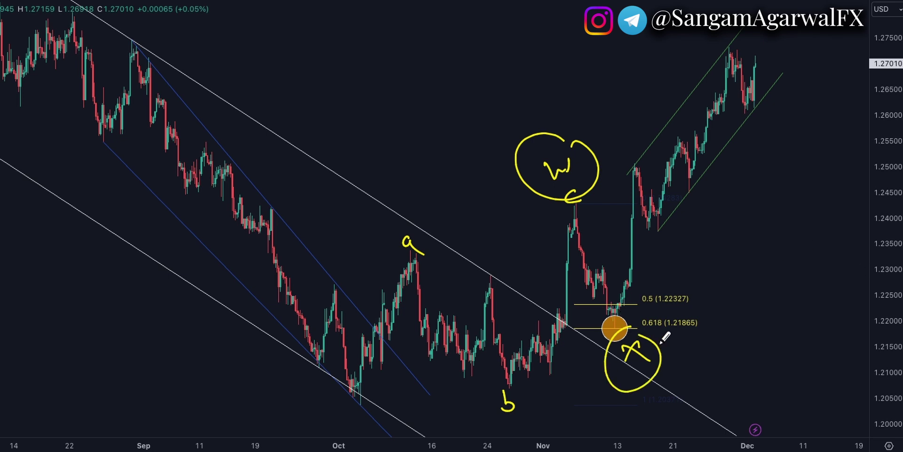
{"action": "mouse_move", "coordinate": [586, 335]}
{"action": "left_mouse_down"}
{"action": "mouse_move", "coordinate": [639, 325]}
{"action": "mouse_move", "coordinate": [670, 338]}
{"action": "left_mouse_up"}
{"action": "left_click_drag", "start_coordinate": [657, 335], "coordinate": [753, 327]}
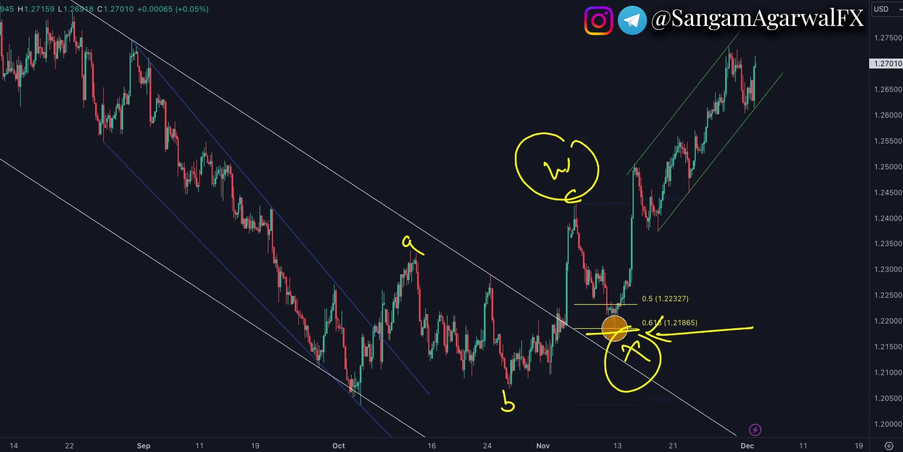
Sketch a rising curve from the X low to December and an example of price oscillating around a rising line
{"action": "left_click_drag", "start_coordinate": [713, 238], "coordinate": [794, 286]}
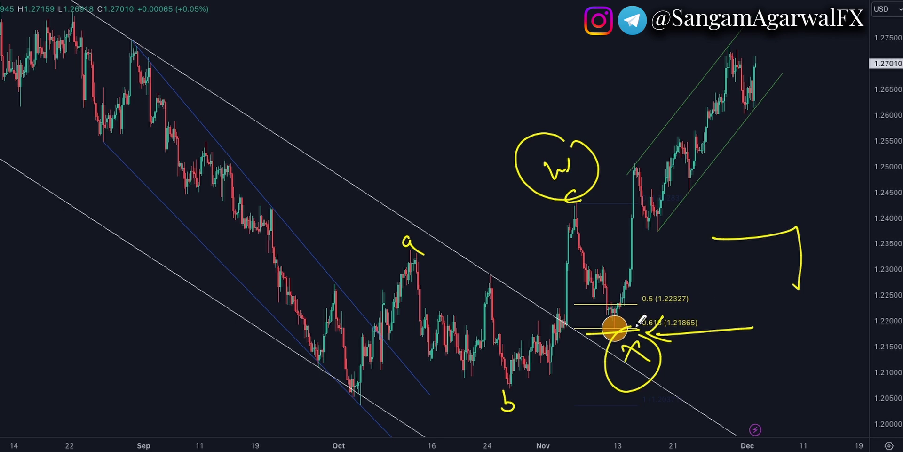
{"action": "left_click_drag", "start_coordinate": [617, 329], "coordinate": [803, 42]}
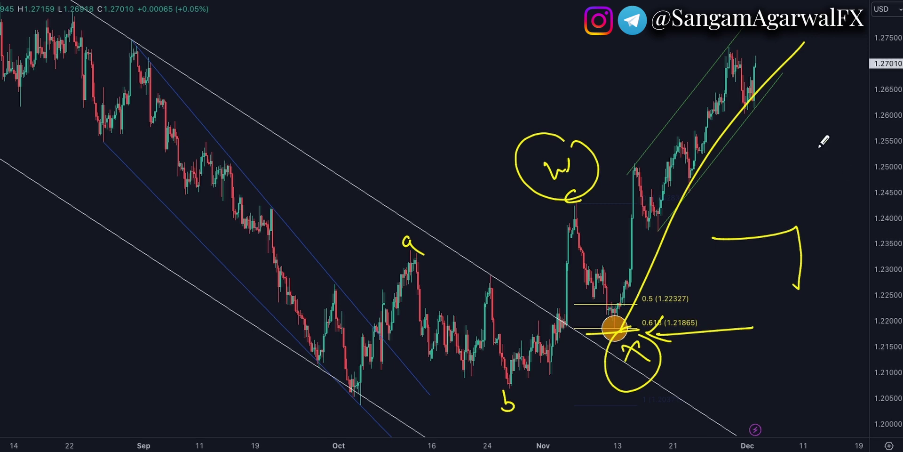
{"action": "left_click_drag", "start_coordinate": [282, 102], "coordinate": [518, 86]}
{"action": "mouse_move", "coordinate": [335, 131]}
{"action": "left_mouse_down"}
{"action": "mouse_move", "coordinate": [374, 81]}
{"action": "mouse_move", "coordinate": [407, 94]}
{"action": "mouse_move", "coordinate": [489, 61]}
{"action": "left_mouse_up"}
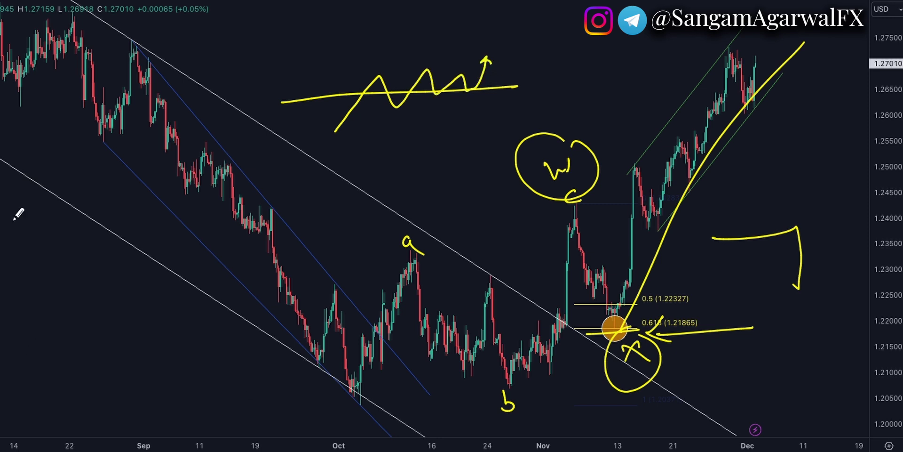
Undo the oscillation example, the rising curve and the bracket
{"action": "key", "text": "ctrl+z"}
{"action": "key", "text": "ctrl+z"}
{"action": "key", "text": "ctrl+z"}
{"action": "key", "text": "ctrl+z"}
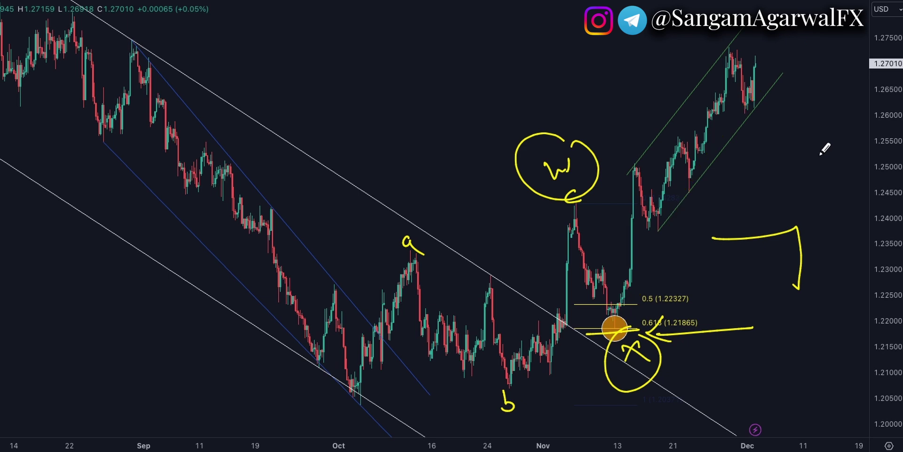
{"action": "key", "text": "ctrl+z"}
Circle the latest price, clear the annotations, and circle the lower channel touches with a projected decline from the last one
{"action": "left_click_drag", "start_coordinate": [775, 53], "coordinate": [780, 51]}
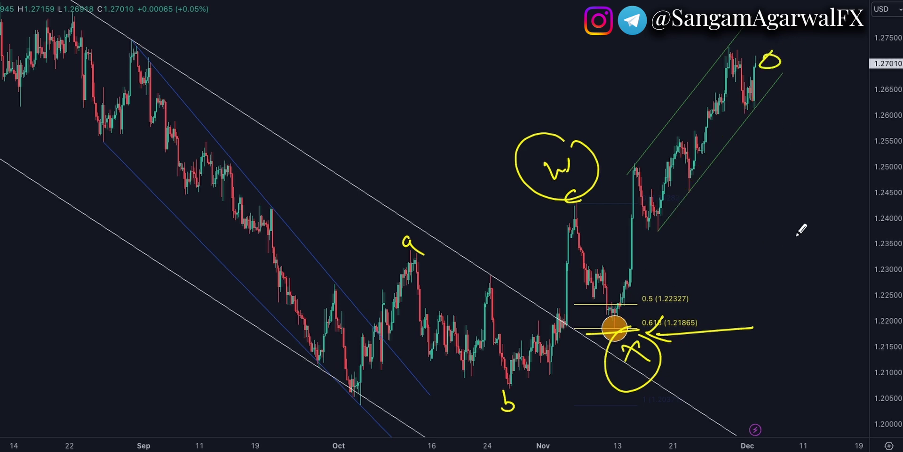
{"action": "key", "text": "Delete"}
{"action": "left_click_drag", "start_coordinate": [660, 224], "coordinate": [663, 229]}
{"action": "left_click_drag", "start_coordinate": [687, 191], "coordinate": [690, 190]}
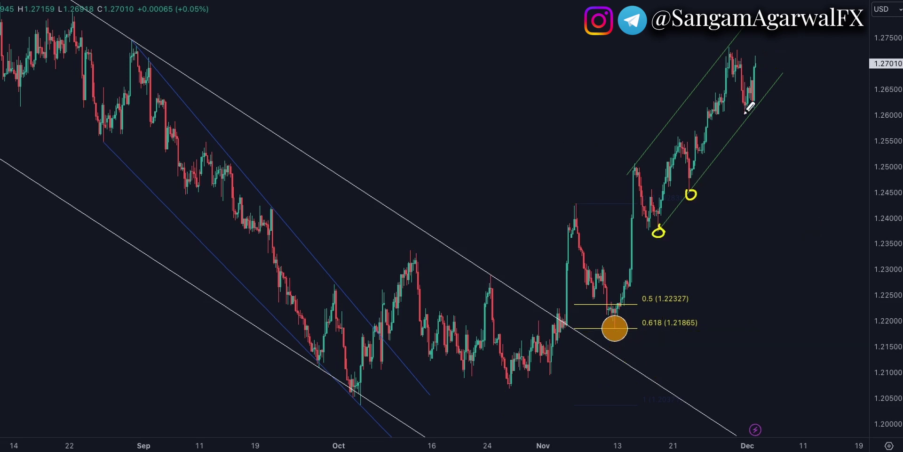
{"action": "mouse_move", "coordinate": [755, 109]}
{"action": "left_mouse_down"}
{"action": "mouse_move", "coordinate": [793, 87]}
{"action": "mouse_move", "coordinate": [827, 189]}
{"action": "left_mouse_up"}
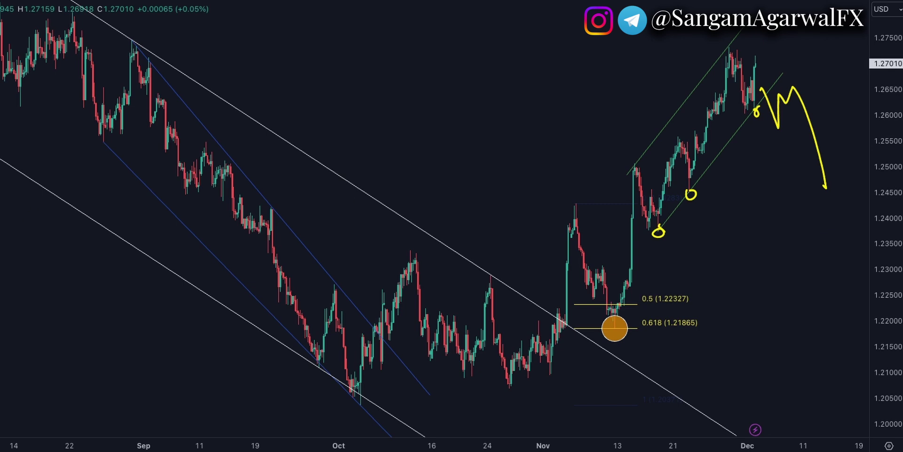
Clear the annotations, line off the recent highs and lows, and project a break below the range with a retest and further drop
{"action": "key", "text": "e"}
{"action": "left_click_drag", "start_coordinate": [690, 57], "coordinate": [827, 43]}
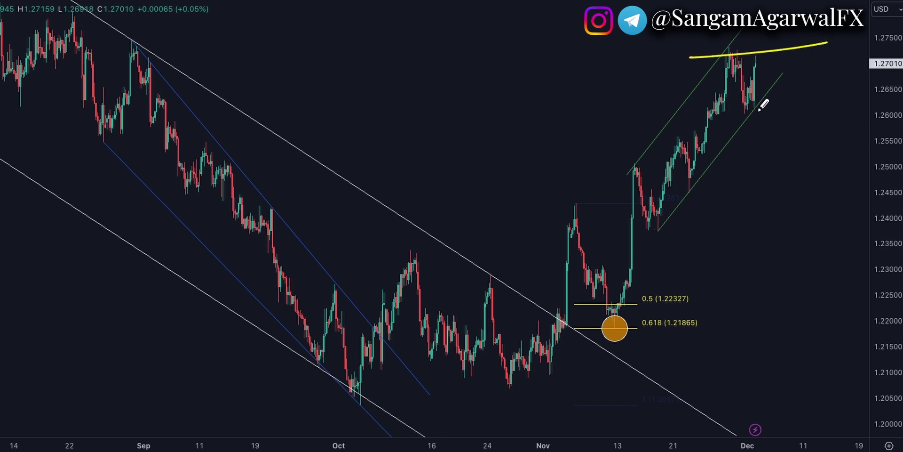
{"action": "left_click_drag", "start_coordinate": [733, 116], "coordinate": [812, 111]}
{"action": "mouse_move", "coordinate": [756, 58]}
{"action": "left_mouse_down"}
{"action": "mouse_move", "coordinate": [764, 148]}
{"action": "mouse_move", "coordinate": [817, 108]}
{"action": "mouse_move", "coordinate": [836, 203]}
{"action": "left_mouse_up"}
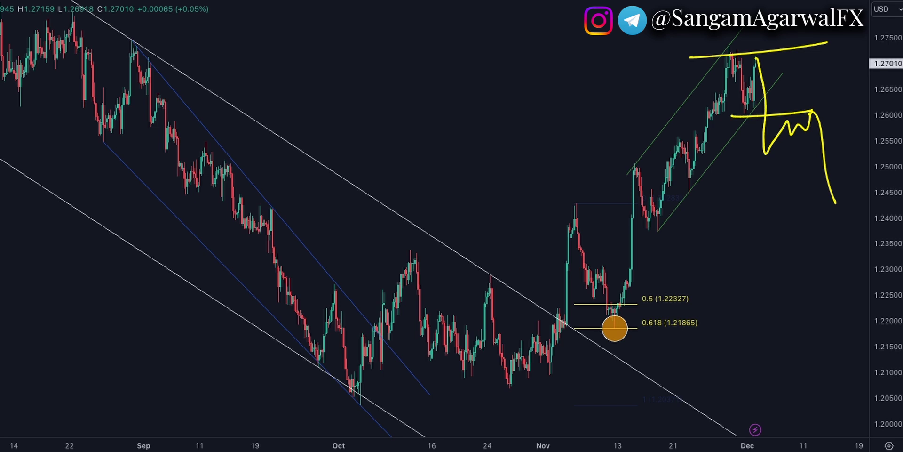
Clear the annotations, draw a resistance line across the recent highs near 1.27 and circle the points where price meets it
{"action": "key", "text": "Delete"}
{"action": "left_click_drag", "start_coordinate": [687, 60], "coordinate": [774, 60]}
{"action": "left_click_drag", "start_coordinate": [678, 66], "coordinate": [804, 55]}
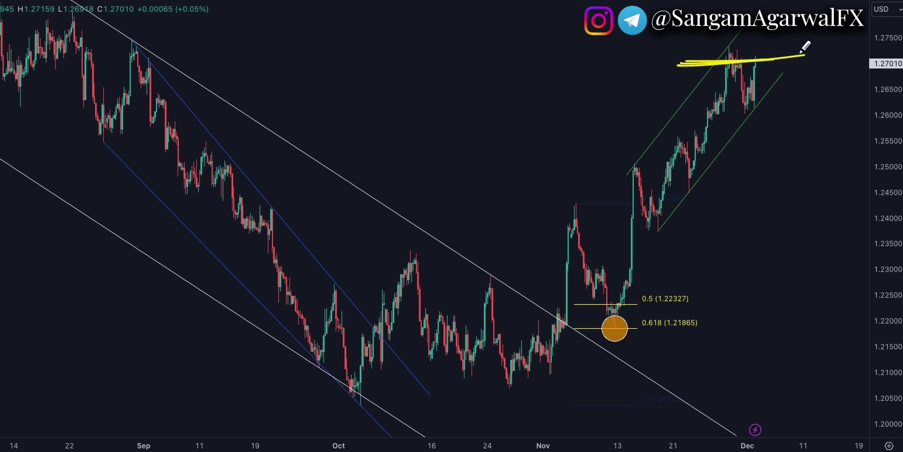
{"action": "left_click_drag", "start_coordinate": [727, 56], "coordinate": [767, 67]}
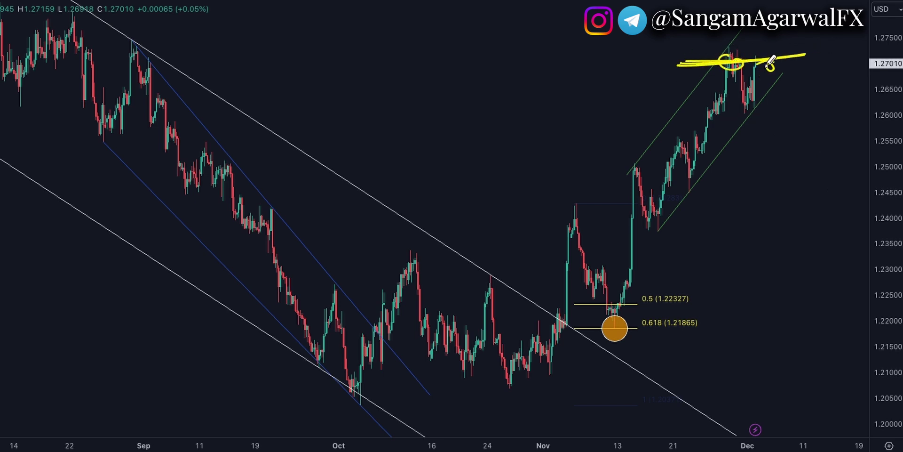
Switch to the daily GBP/USD chart, write "H4 → D" and highlight the 0 and 0.382 levels at the July high and October low
{"action": "key", "text": "e"}
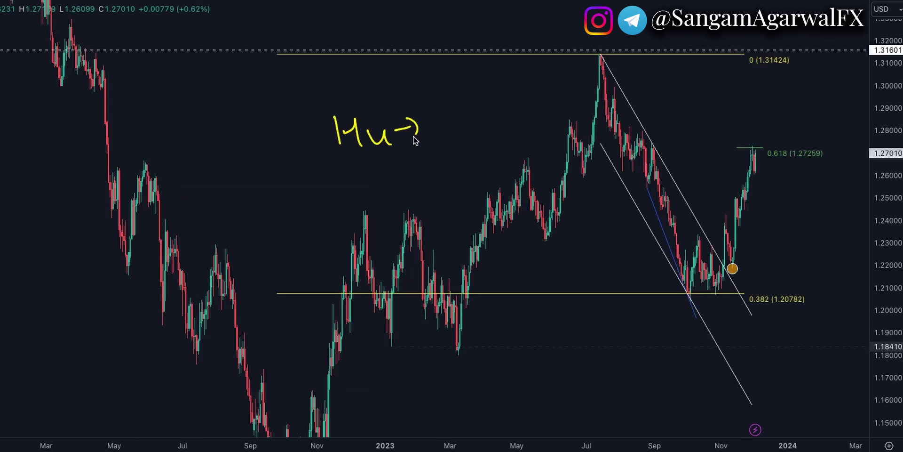
{"action": "left_click_drag", "start_coordinate": [450, 108], "coordinate": [451, 137]}
{"action": "mouse_move", "coordinate": [446, 109]}
{"action": "left_mouse_down"}
{"action": "mouse_move", "coordinate": [471, 112]}
{"action": "mouse_move", "coordinate": [459, 140]}
{"action": "left_mouse_up"}
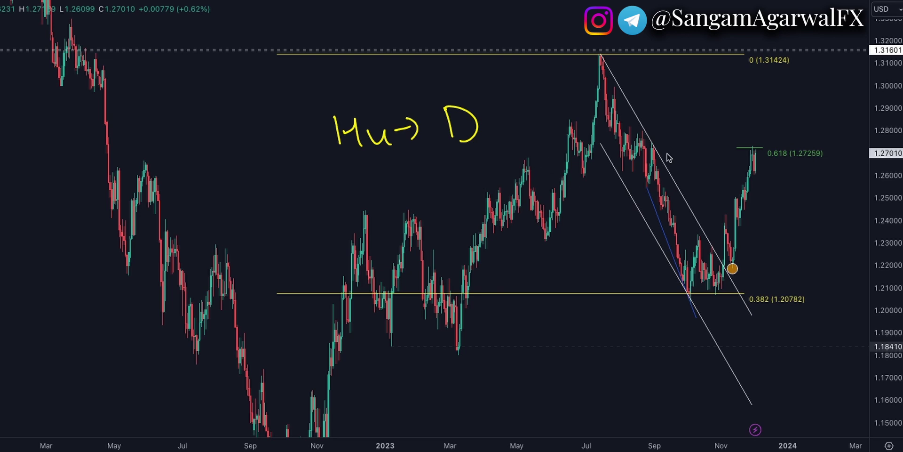
{"action": "left_click_drag", "start_coordinate": [565, 57], "coordinate": [640, 51]}
{"action": "left_click_drag", "start_coordinate": [660, 297], "coordinate": [747, 289]}
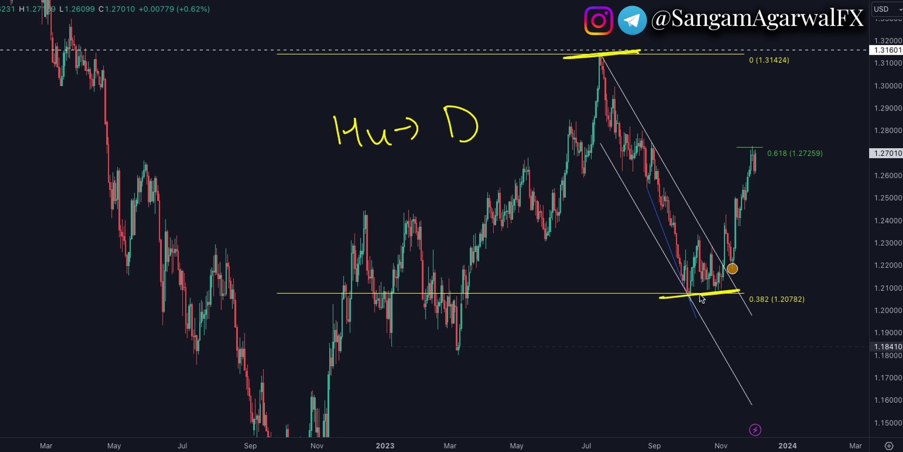
Circle and underline the 0.618 retracement at the latest high, and undo both marks
{"action": "mouse_move", "coordinate": [793, 136]}
{"action": "left_mouse_down"}
{"action": "mouse_move", "coordinate": [778, 188]}
{"action": "mouse_move", "coordinate": [763, 115]}
{"action": "left_mouse_up"}
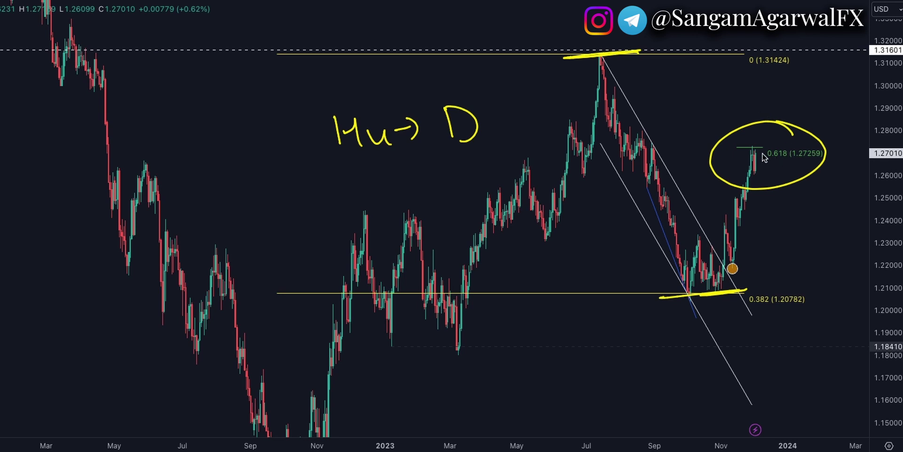
{"action": "left_click_drag", "start_coordinate": [746, 150], "coordinate": [792, 142]}
{"action": "key", "text": "ctrl+z"}
{"action": "key", "text": "ctrl+z"}
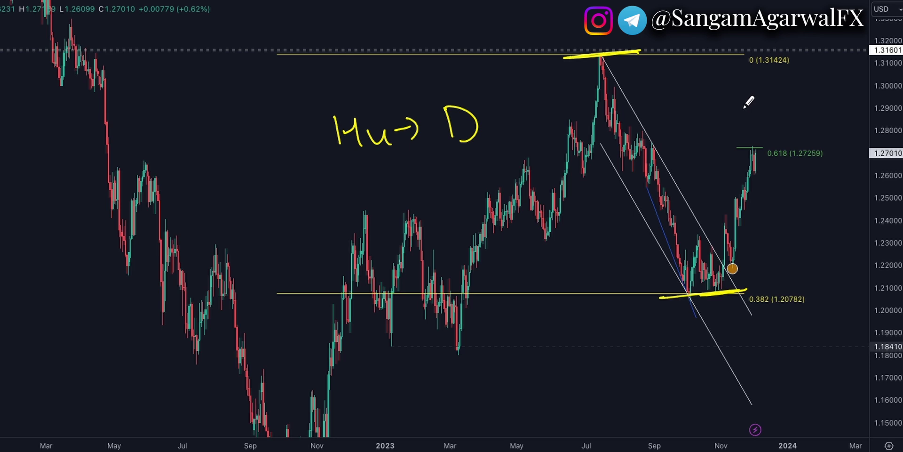
Write 1.27259 above the 0.618 retracement level and sketch a decline from the latest high
{"action": "left_click", "coordinate": [736, 135]}
{"action": "mouse_move", "coordinate": [725, 126]}
{"action": "left_mouse_down"}
{"action": "mouse_move", "coordinate": [729, 143]}
{"action": "mouse_move", "coordinate": [789, 126]}
{"action": "mouse_move", "coordinate": [832, 140]}
{"action": "mouse_move", "coordinate": [825, 116]}
{"action": "mouse_move", "coordinate": [813, 142]}
{"action": "left_mouse_up"}
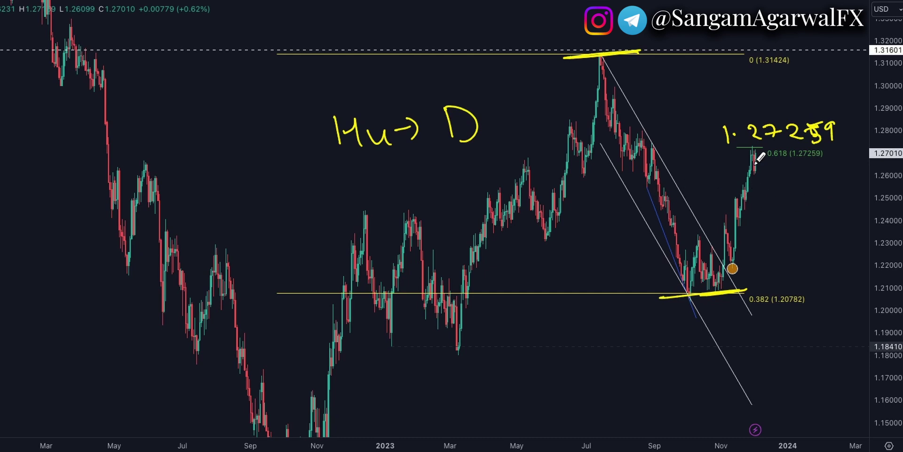
{"action": "mouse_move", "coordinate": [758, 154]}
{"action": "left_mouse_down"}
{"action": "mouse_move", "coordinate": [781, 167]}
{"action": "mouse_move", "coordinate": [795, 202]}
{"action": "left_mouse_up"}
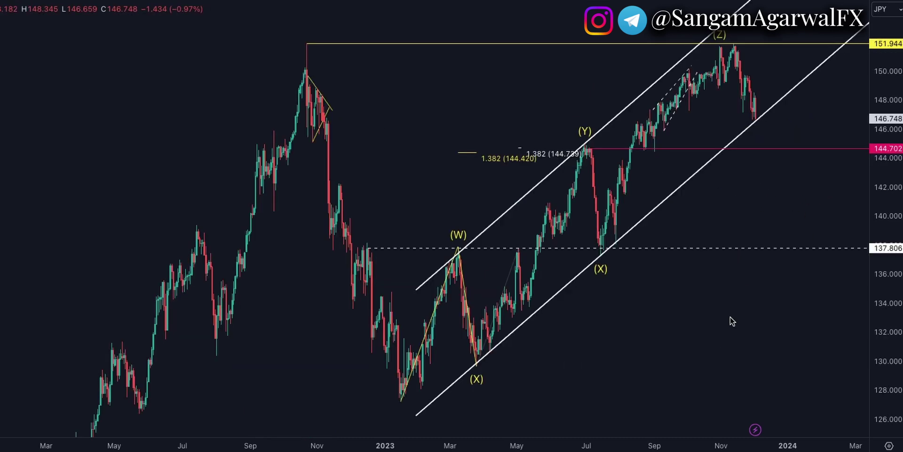
Label the USD/JPY chart "USD JPY" by hand
{"action": "mouse_move", "coordinate": [412, 74]}
{"action": "left_mouse_down"}
{"action": "mouse_move", "coordinate": [435, 97]}
{"action": "mouse_move", "coordinate": [441, 71]}
{"action": "left_mouse_up"}
{"action": "mouse_move", "coordinate": [455, 68]}
{"action": "left_mouse_down"}
{"action": "mouse_move", "coordinate": [452, 96]}
{"action": "mouse_move", "coordinate": [469, 97]}
{"action": "left_mouse_up"}
{"action": "mouse_move", "coordinate": [518, 68]}
{"action": "left_mouse_down"}
{"action": "mouse_move", "coordinate": [520, 78]}
{"action": "mouse_move", "coordinate": [503, 84]}
{"action": "mouse_move", "coordinate": [531, 61]}
{"action": "left_mouse_up"}
{"action": "left_click_drag", "start_coordinate": [541, 80], "coordinate": [542, 59]}
{"action": "left_click_drag", "start_coordinate": [541, 59], "coordinate": [548, 66]}
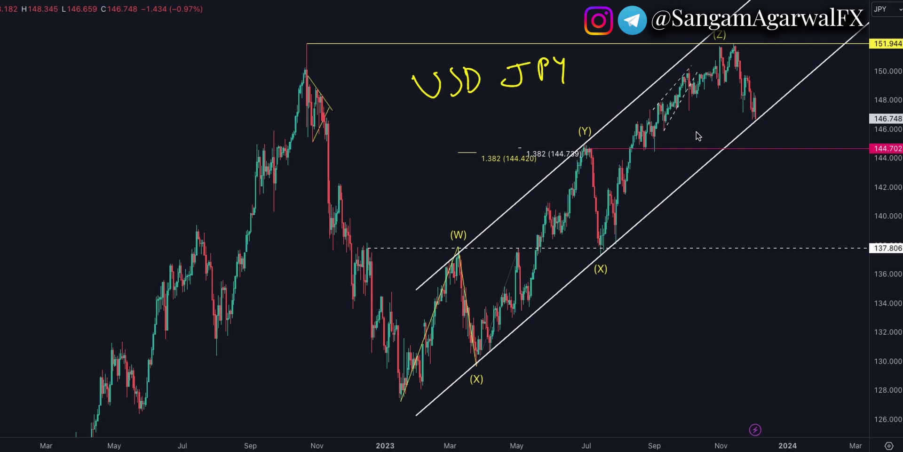
Circle the November high, label it 151 and trace the decline from it to the channel's lower line
{"action": "left_click_drag", "start_coordinate": [741, 45], "coordinate": [744, 39]}
{"action": "left_click_drag", "start_coordinate": [800, 26], "coordinate": [798, 41]}
{"action": "mouse_move", "coordinate": [814, 26]}
{"action": "left_mouse_down"}
{"action": "mouse_move", "coordinate": [808, 41]}
{"action": "mouse_move", "coordinate": [833, 42]}
{"action": "left_mouse_up"}
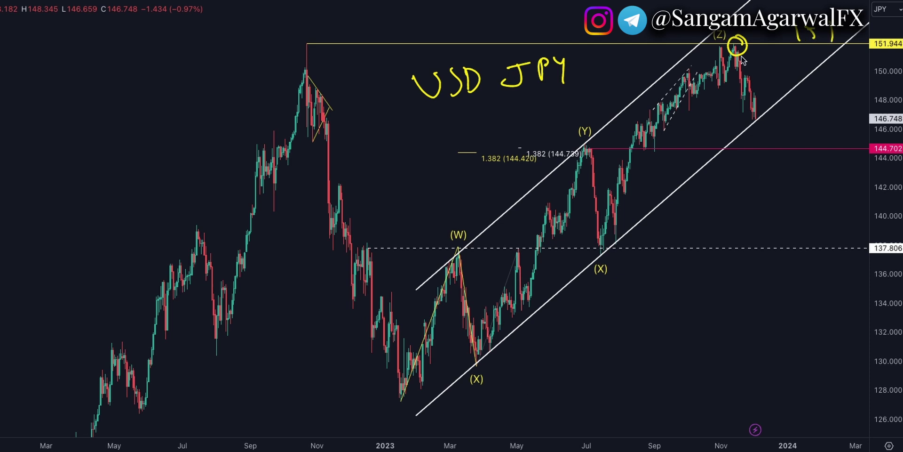
{"action": "left_click_drag", "start_coordinate": [735, 47], "coordinate": [758, 118]}
Circle the lows where price touches the rising channel's lower line, through to the latest December touch
{"action": "left_click_drag", "start_coordinate": [495, 344], "coordinate": [494, 351]}
{"action": "mouse_move", "coordinate": [603, 252]}
{"action": "left_mouse_down"}
{"action": "mouse_move", "coordinate": [601, 259]}
{"action": "mouse_move", "coordinate": [620, 246]}
{"action": "left_mouse_up"}
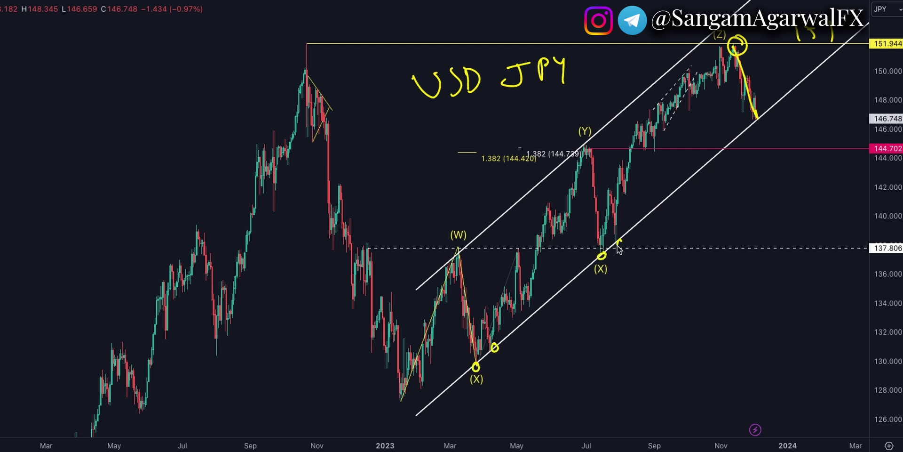
{"action": "left_click_drag", "start_coordinate": [765, 114], "coordinate": [762, 116]}
Number the circled touches on the channel's lower line 1 to 5
{"action": "mouse_move", "coordinate": [480, 381]}
{"action": "left_mouse_down"}
{"action": "mouse_move", "coordinate": [485, 390]}
{"action": "mouse_move", "coordinate": [508, 371]}
{"action": "left_mouse_up"}
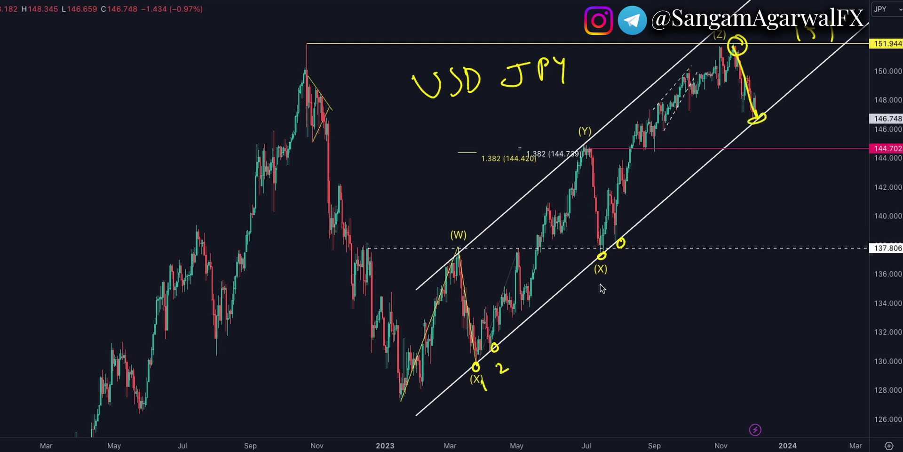
{"action": "left_click_drag", "start_coordinate": [607, 272], "coordinate": [610, 282]}
{"action": "left_click_drag", "start_coordinate": [624, 252], "coordinate": [638, 266]}
{"action": "left_click_drag", "start_coordinate": [769, 119], "coordinate": [772, 133]}
{"action": "left_click_drag", "start_coordinate": [776, 115], "coordinate": [787, 115]}
Clear the annotations and sketch both a bounce and a drop from the latest touch of the channel's lower line
{"action": "key", "text": "Delete"}
{"action": "left_click_drag", "start_coordinate": [757, 121], "coordinate": [779, 83]}
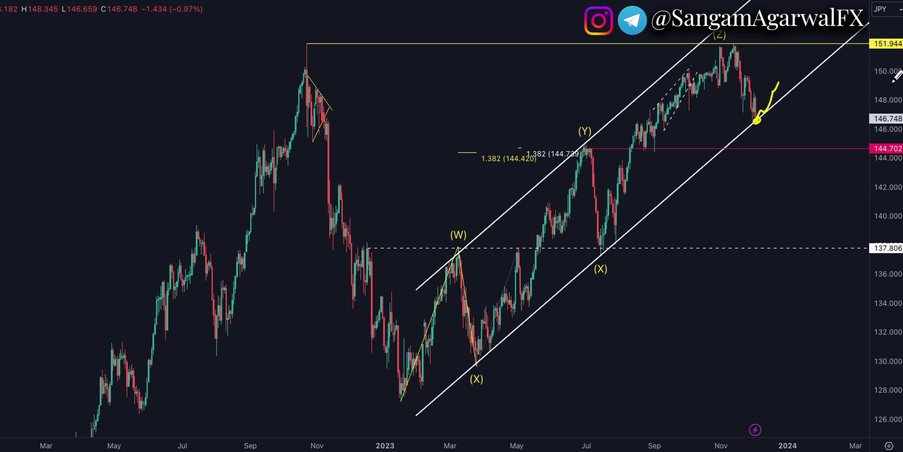
{"action": "left_click_drag", "start_coordinate": [757, 119], "coordinate": [768, 138]}
Clear the sketches, trace the lower channel line, mark horizontal support from the (Y) peak as 144.702, and clear the annotations
{"action": "key", "text": "ctrl+Delete"}
{"action": "left_click_drag", "start_coordinate": [727, 149], "coordinate": [822, 72]}
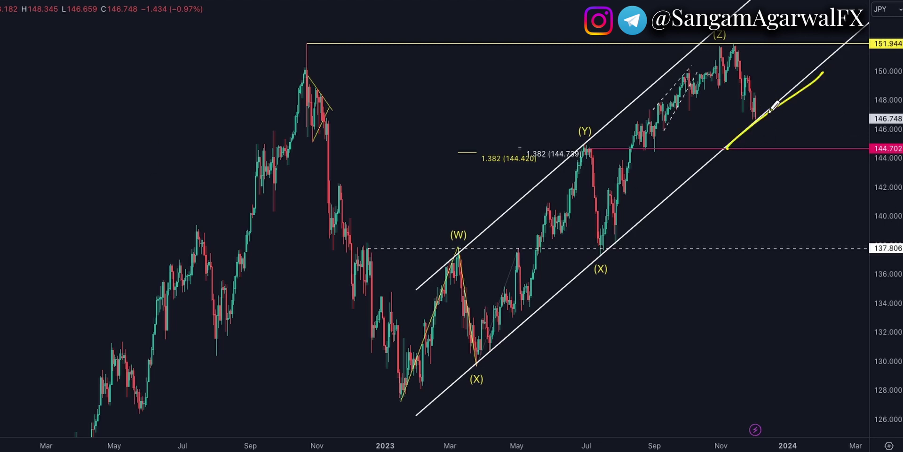
{"action": "mouse_move", "coordinate": [592, 151]}
{"action": "left_mouse_down"}
{"action": "mouse_move", "coordinate": [772, 149]}
{"action": "mouse_move", "coordinate": [764, 150]}
{"action": "mouse_move", "coordinate": [784, 178]}
{"action": "mouse_move", "coordinate": [808, 175]}
{"action": "left_mouse_up"}
{"action": "mouse_move", "coordinate": [813, 159]}
{"action": "left_mouse_down"}
{"action": "mouse_move", "coordinate": [821, 175]}
{"action": "mouse_move", "coordinate": [889, 178]}
{"action": "left_mouse_up"}
{"action": "left_click", "coordinate": [834, 172]}
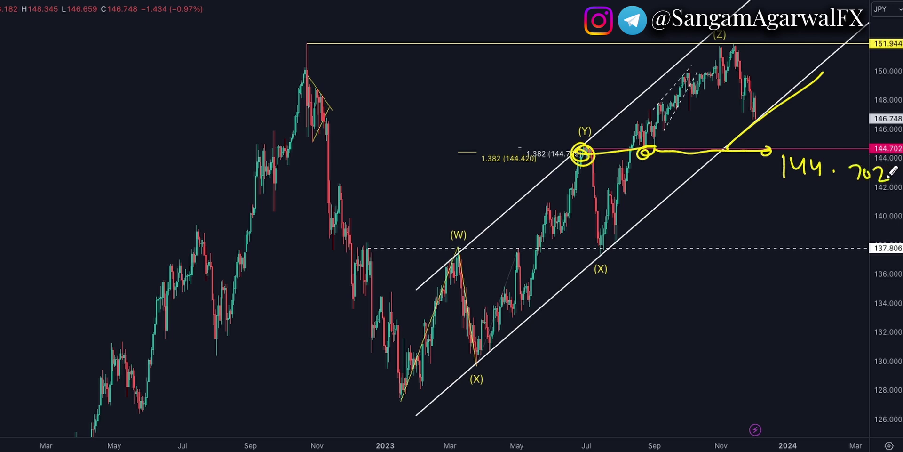
{"action": "left_click", "coordinate": [1, 175]}
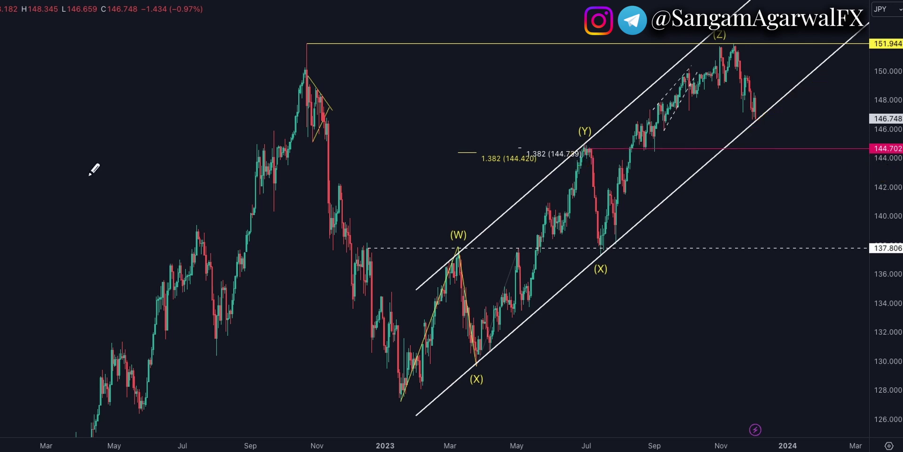
Mark horizontal support from the (Y) peak near 144.702, sketch a bounce from it, retrace the lower channel line, and clear the annotations
{"action": "left_click_drag", "start_coordinate": [598, 148], "coordinate": [887, 152]}
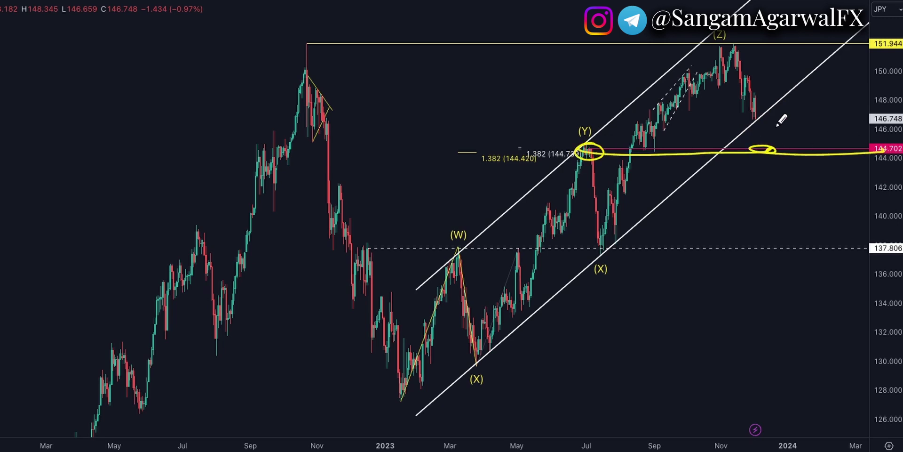
{"action": "left_click_drag", "start_coordinate": [765, 147], "coordinate": [796, 89]}
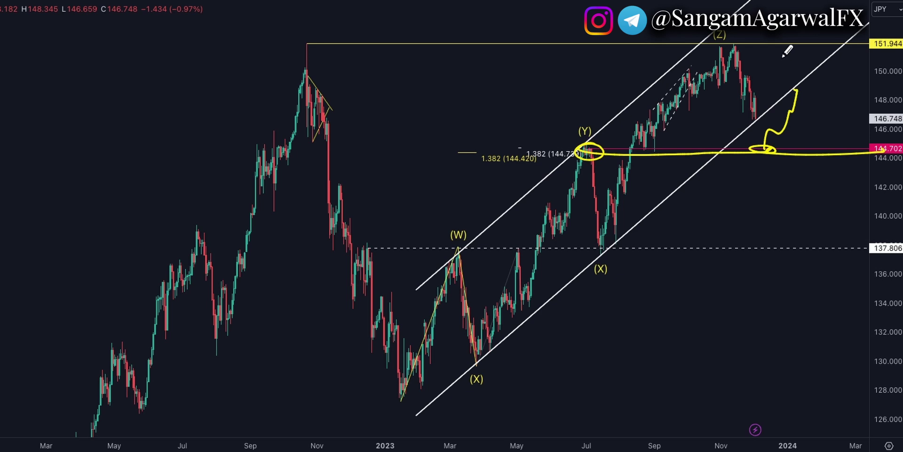
{"action": "left_click_drag", "start_coordinate": [472, 384], "coordinate": [805, 86]}
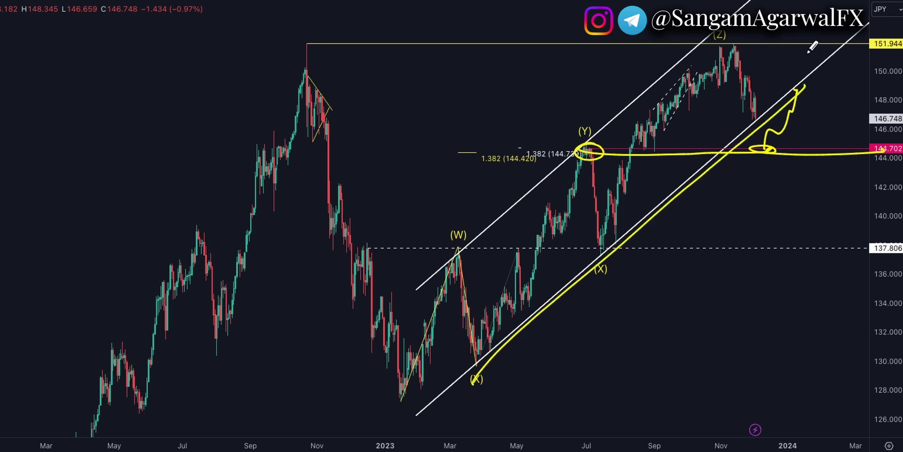
{"action": "key", "text": "e"}
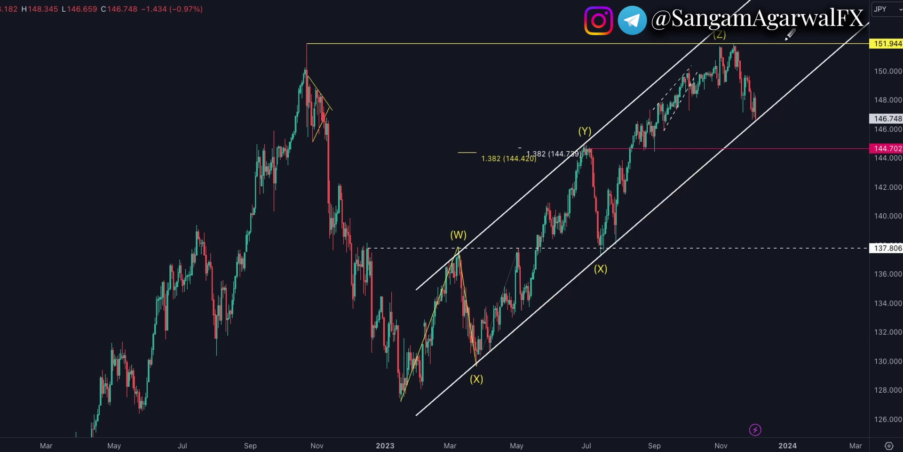
Trace the drop from the 151.944 high to the lower channel line, sketch a zigzag bounce, and clear the annotations
{"action": "left_click_drag", "start_coordinate": [734, 44], "coordinate": [741, 79]}
{"action": "left_click_drag", "start_coordinate": [741, 48], "coordinate": [755, 119]}
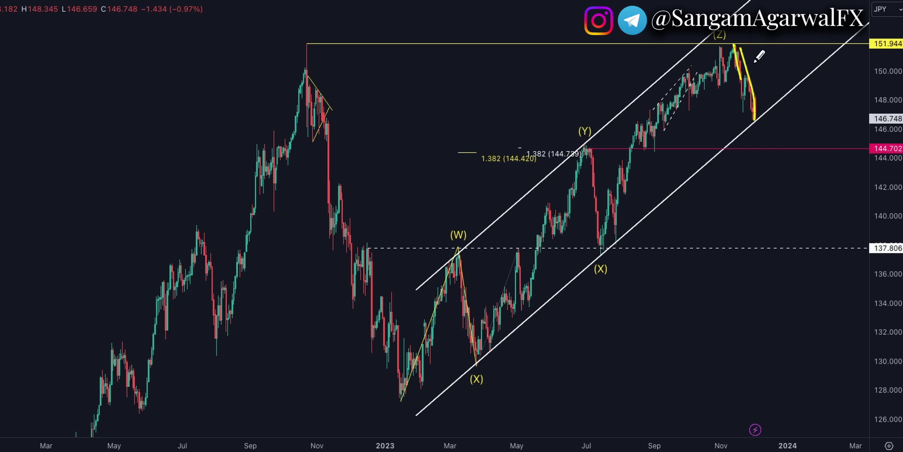
{"action": "mouse_move", "coordinate": [737, 45]}
{"action": "left_mouse_down"}
{"action": "mouse_move", "coordinate": [767, 113]}
{"action": "mouse_move", "coordinate": [811, 80]}
{"action": "left_mouse_up"}
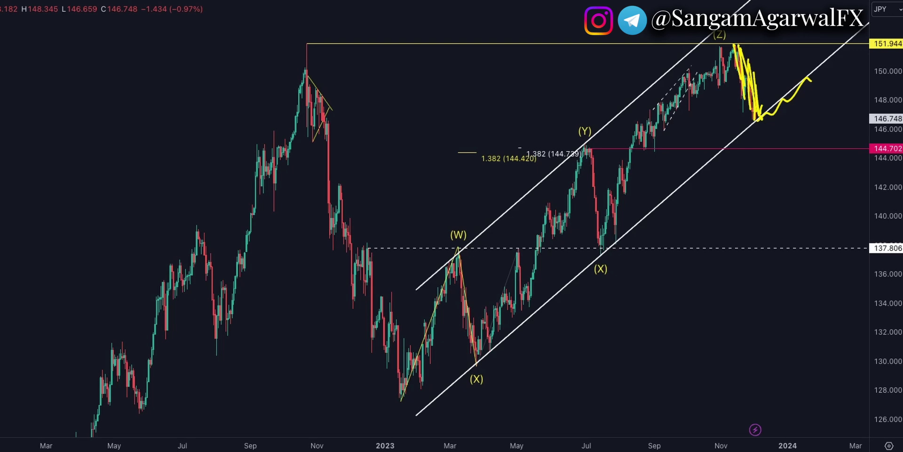
{"action": "key", "text": "e"}
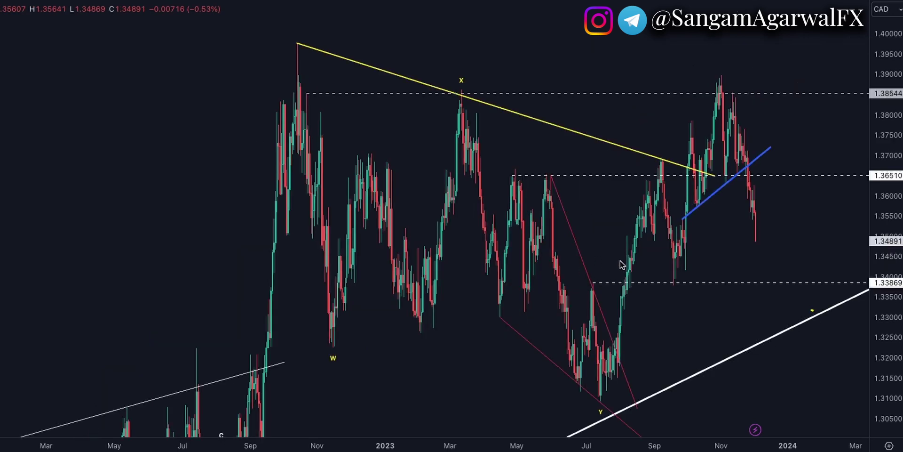
On the USD/CAD chart, circle the highs along 1.38544, write "USDCAD - daily", trace the November decline, and undo the last two strokes
{"action": "left_click_drag", "start_coordinate": [312, 86], "coordinate": [322, 94]}
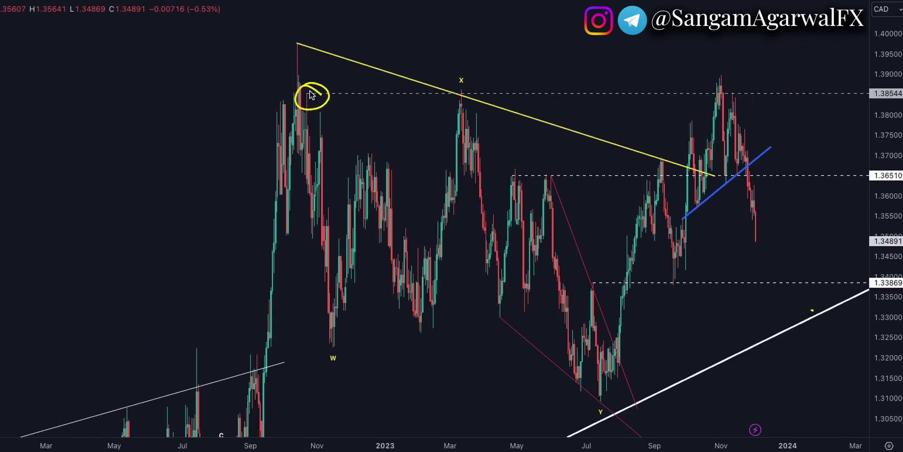
{"action": "left_click_drag", "start_coordinate": [458, 75], "coordinate": [468, 83]}
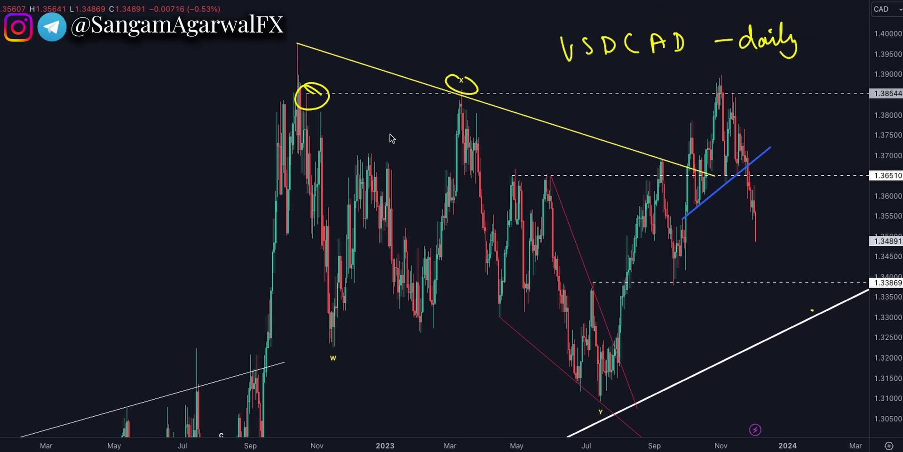
{"action": "left_click_drag", "start_coordinate": [727, 83], "coordinate": [729, 86]}
{"action": "left_click_drag", "start_coordinate": [471, 96], "coordinate": [455, 93]}
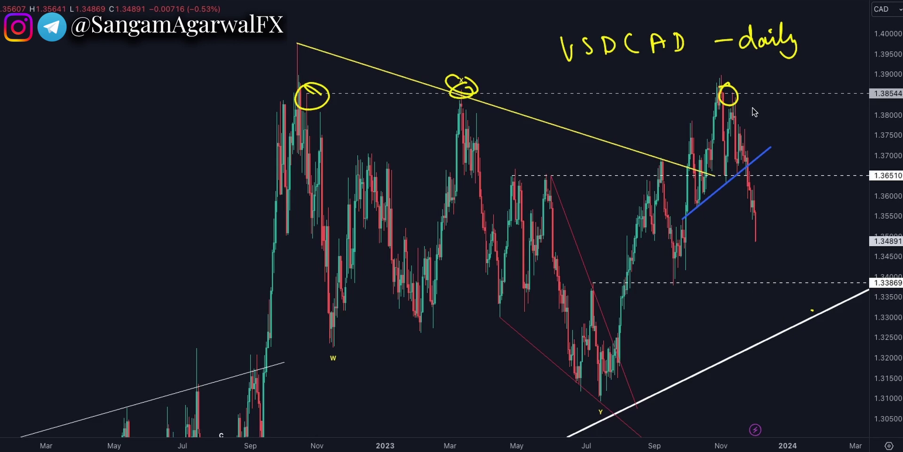
{"action": "left_click_drag", "start_coordinate": [728, 89], "coordinate": [758, 220]}
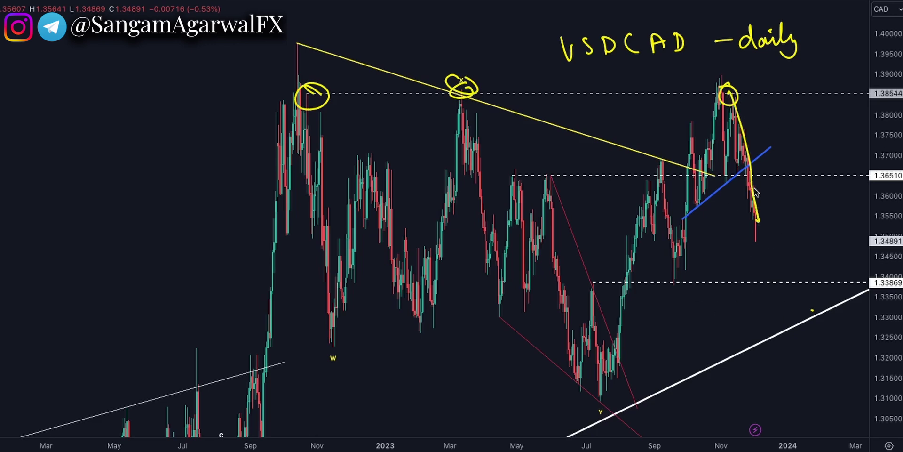
{"action": "key", "text": "ctrl+z"}
{"action": "key", "text": "ctrl+z"}
Outline the three peaks above the blue line as a head-and-shoulders pattern and trace its neckline
{"action": "mouse_move", "coordinate": [684, 216]}
{"action": "left_mouse_down"}
{"action": "mouse_move", "coordinate": [695, 133]}
{"action": "mouse_move", "coordinate": [701, 207]}
{"action": "left_mouse_up"}
{"action": "mouse_move", "coordinate": [727, 182]}
{"action": "left_mouse_down"}
{"action": "mouse_move", "coordinate": [748, 113]}
{"action": "mouse_move", "coordinate": [749, 168]}
{"action": "left_mouse_up"}
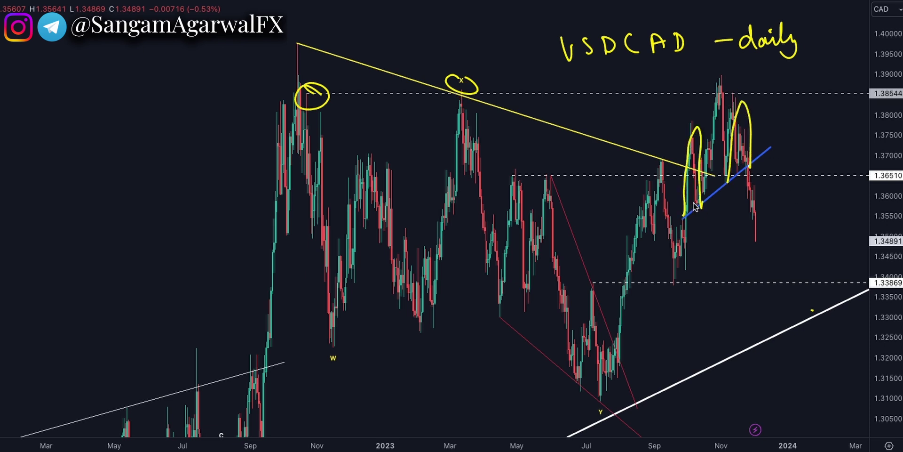
{"action": "mouse_move", "coordinate": [695, 205]}
{"action": "left_mouse_down"}
{"action": "mouse_move", "coordinate": [719, 101]}
{"action": "mouse_move", "coordinate": [730, 183]}
{"action": "left_mouse_up"}
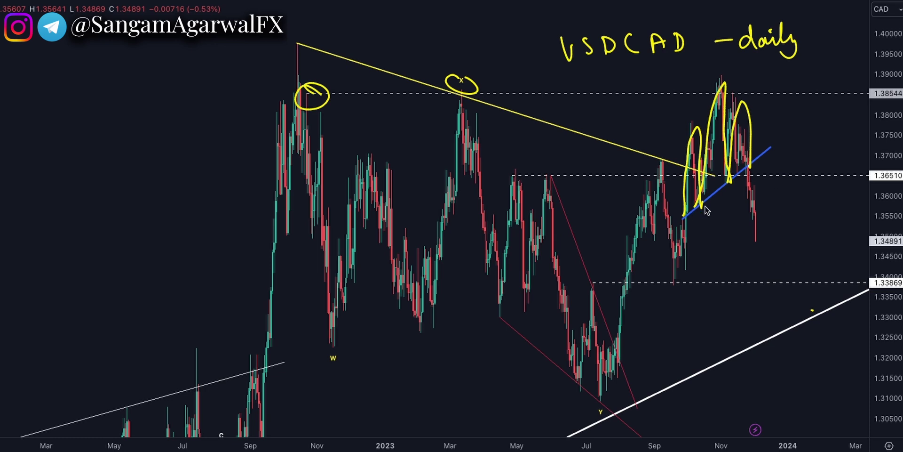
{"action": "left_click_drag", "start_coordinate": [678, 230], "coordinate": [803, 135]}
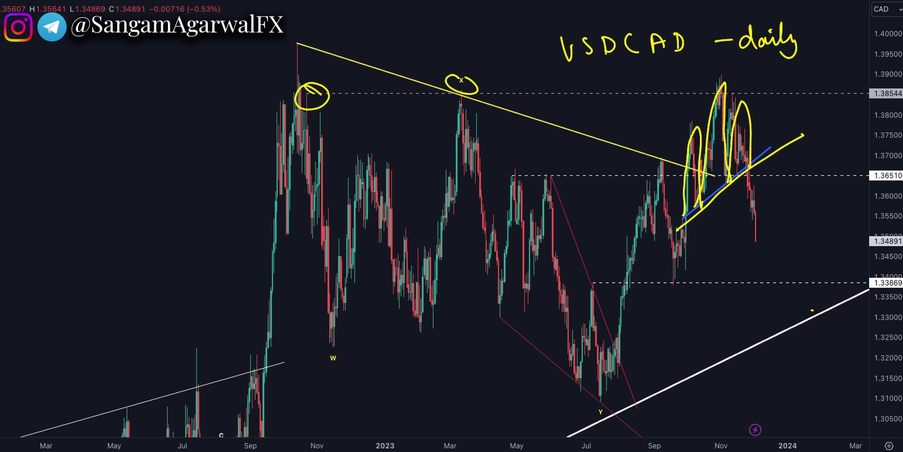
{"action": "left_click_drag", "start_coordinate": [724, 92], "coordinate": [697, 207]}
Circle the May and June highs and the November low along the 1.36510 level, and label the level 1.36
{"action": "left_click_drag", "start_coordinate": [514, 175], "coordinate": [522, 175]}
{"action": "left_click_drag", "start_coordinate": [568, 174], "coordinate": [573, 172]}
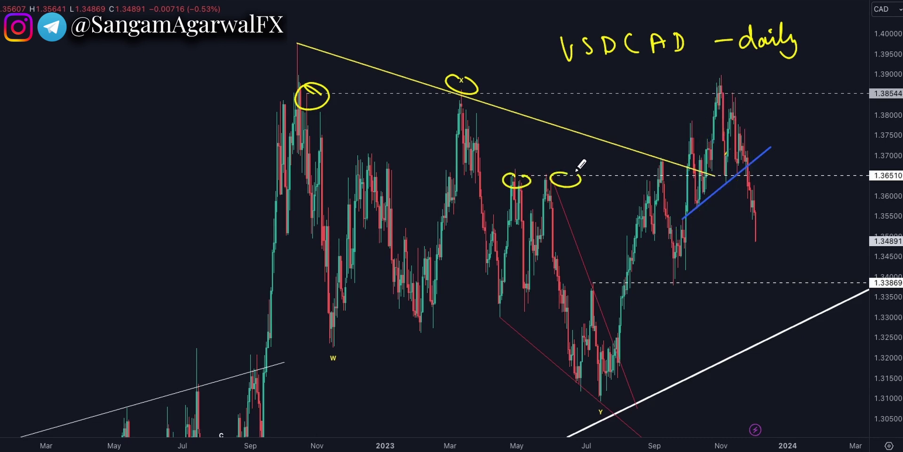
{"action": "left_click_drag", "start_coordinate": [734, 170], "coordinate": [750, 181]}
{"action": "left_click_drag", "start_coordinate": [768, 174], "coordinate": [821, 176]}
{"action": "left_click", "coordinate": [808, 165]}
{"action": "left_click_drag", "start_coordinate": [847, 154], "coordinate": [842, 165]}
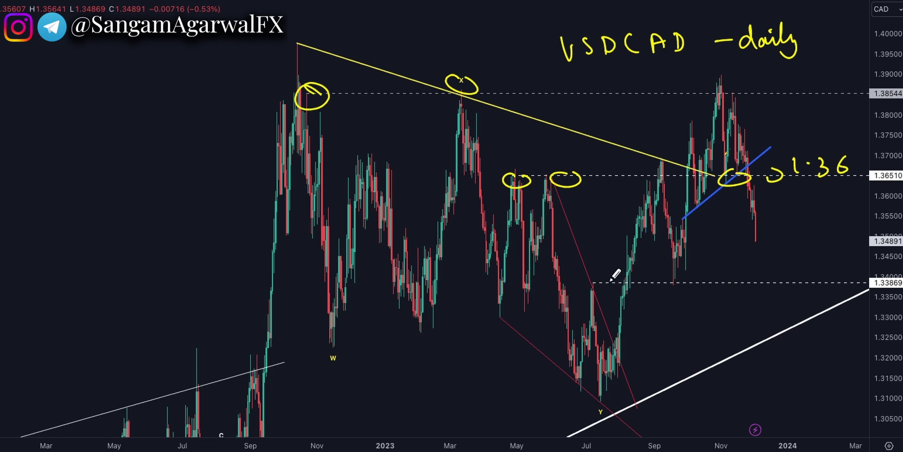
Circle the July high and the September low at the lower dashed level, underline it, and label it 1.33869
{"action": "left_click_drag", "start_coordinate": [593, 282], "coordinate": [782, 284]}
{"action": "key", "text": "ctrl+z"}
{"action": "left_click", "coordinate": [810, 278]}
{"action": "mouse_move", "coordinate": [796, 269]}
{"action": "left_mouse_down"}
{"action": "mouse_move", "coordinate": [798, 282]}
{"action": "mouse_move", "coordinate": [850, 281]}
{"action": "mouse_move", "coordinate": [856, 269]}
{"action": "mouse_move", "coordinate": [875, 284]}
{"action": "left_mouse_up"}
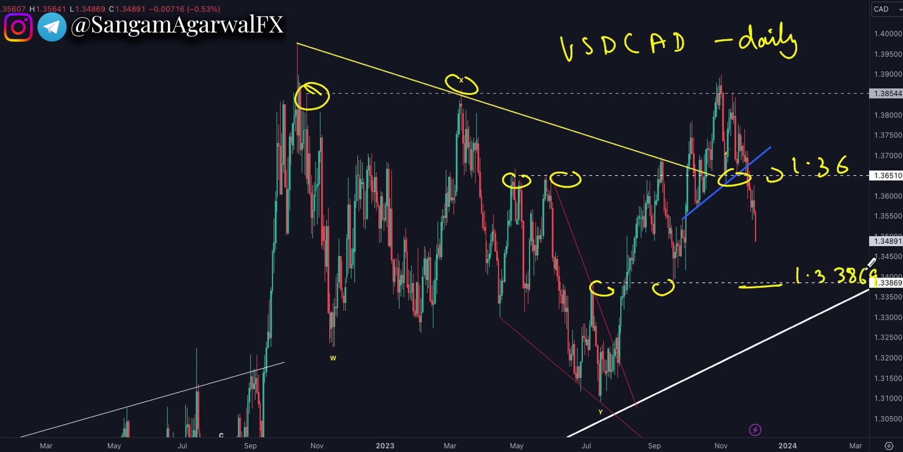
Circle the latest price low and label the upper dashed resistance level 1.38
{"action": "left_click_drag", "start_coordinate": [754, 239], "coordinate": [752, 240]}
{"action": "mouse_move", "coordinate": [762, 80]}
{"action": "left_mouse_down"}
{"action": "mouse_move", "coordinate": [764, 92]}
{"action": "mouse_move", "coordinate": [799, 86]}
{"action": "left_mouse_up"}
{"action": "left_click", "coordinate": [769, 90]}
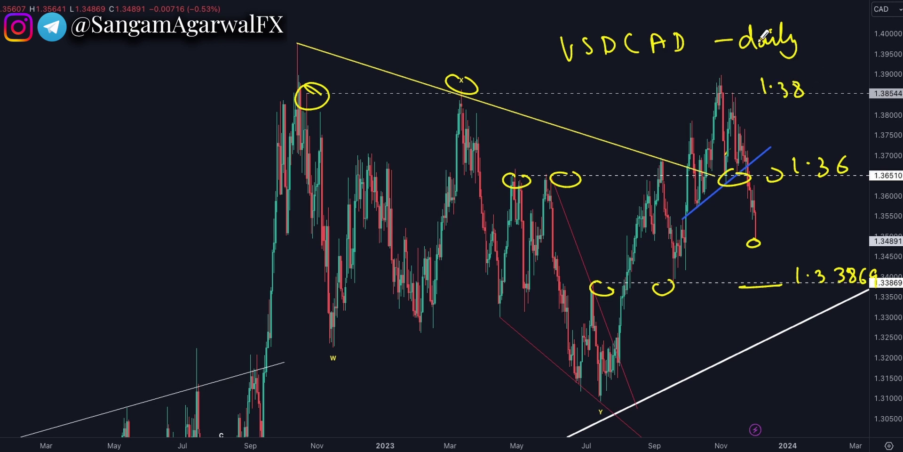
Clear the annotations, trace the 1.36510 level, circle the latest low, and draw a rising trendline through it from the August lows
{"action": "key", "text": "e"}
{"action": "left_click_drag", "start_coordinate": [720, 180], "coordinate": [815, 176]}
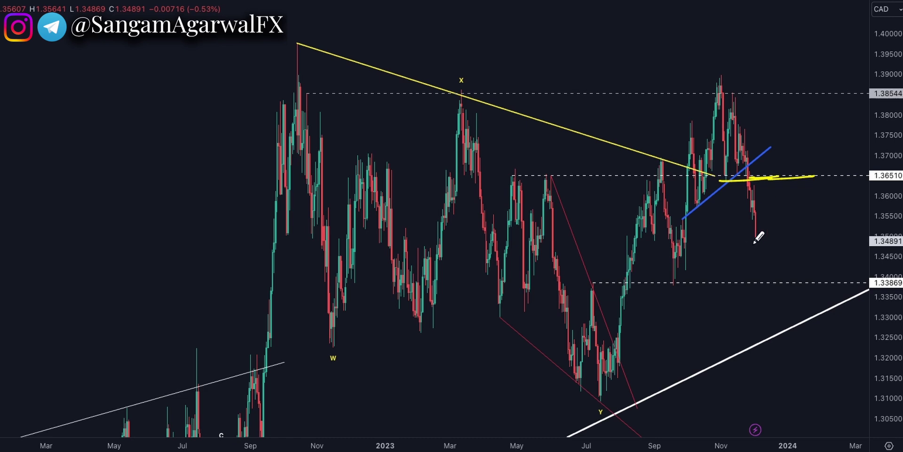
{"action": "left_click_drag", "start_coordinate": [759, 238], "coordinate": [760, 240]}
{"action": "left_click_drag", "start_coordinate": [633, 310], "coordinate": [823, 211]}
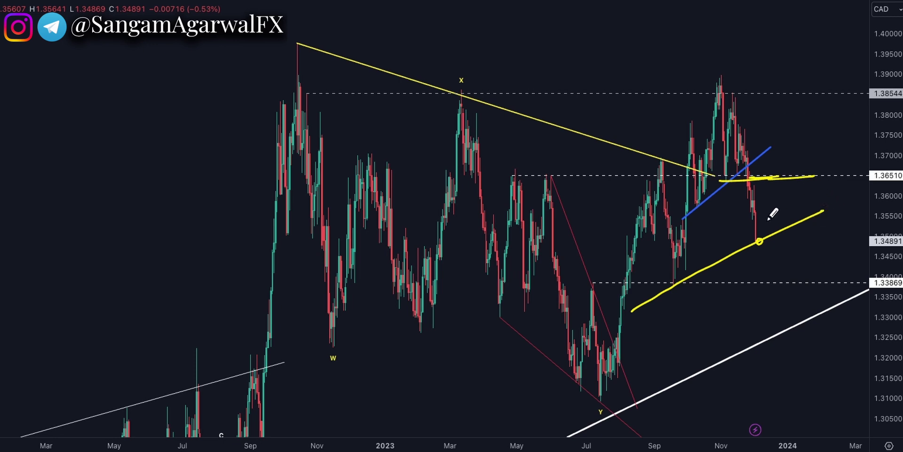
Sketch a small bounce from the rising trendline, label the overhead level 1.36, and clear the annotations
{"action": "left_click_drag", "start_coordinate": [759, 242], "coordinate": [785, 210]}
{"action": "mouse_move", "coordinate": [797, 152]}
{"action": "left_mouse_down"}
{"action": "mouse_move", "coordinate": [796, 168]}
{"action": "mouse_move", "coordinate": [824, 165]}
{"action": "left_mouse_up"}
{"action": "left_click", "coordinate": [806, 167]}
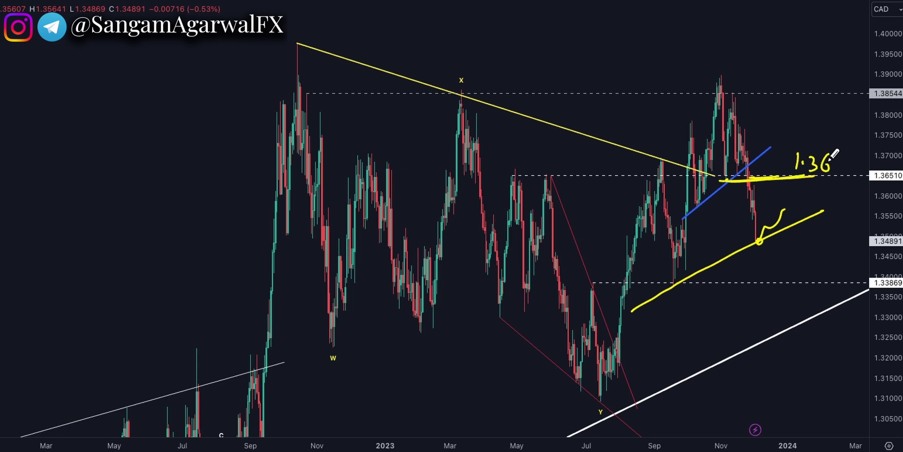
{"action": "key", "text": "e"}
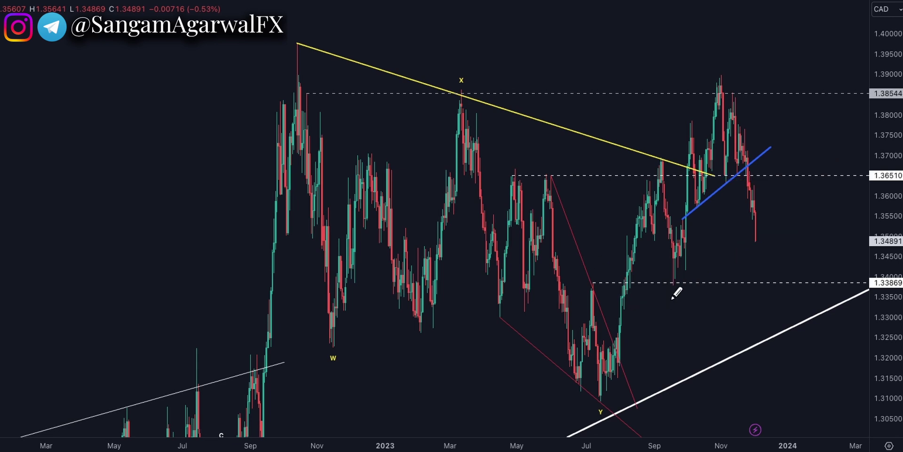
Circle the September low and July high at the 1.33869 level, label the level 1.33, and clear the annotations
{"action": "left_click_drag", "start_coordinate": [675, 282], "coordinate": [669, 283]}
{"action": "left_click_drag", "start_coordinate": [594, 289], "coordinate": [604, 290]}
{"action": "left_click", "coordinate": [786, 280]}
{"action": "mouse_move", "coordinate": [772, 276]}
{"action": "left_mouse_down"}
{"action": "mouse_move", "coordinate": [773, 289]}
{"action": "mouse_move", "coordinate": [817, 286]}
{"action": "left_mouse_up"}
{"action": "mouse_move", "coordinate": [759, 270]}
{"action": "left_mouse_down"}
{"action": "mouse_move", "coordinate": [753, 290]}
{"action": "mouse_move", "coordinate": [776, 267]}
{"action": "left_mouse_up"}
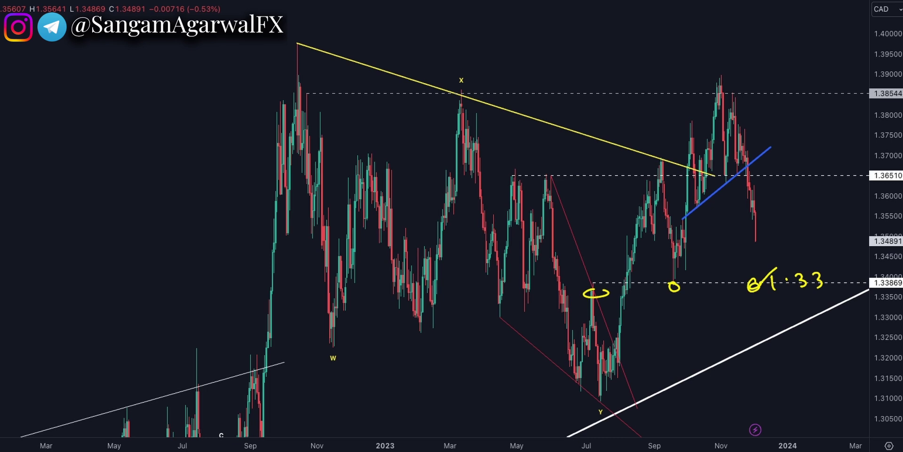
{"action": "key", "text": "e"}
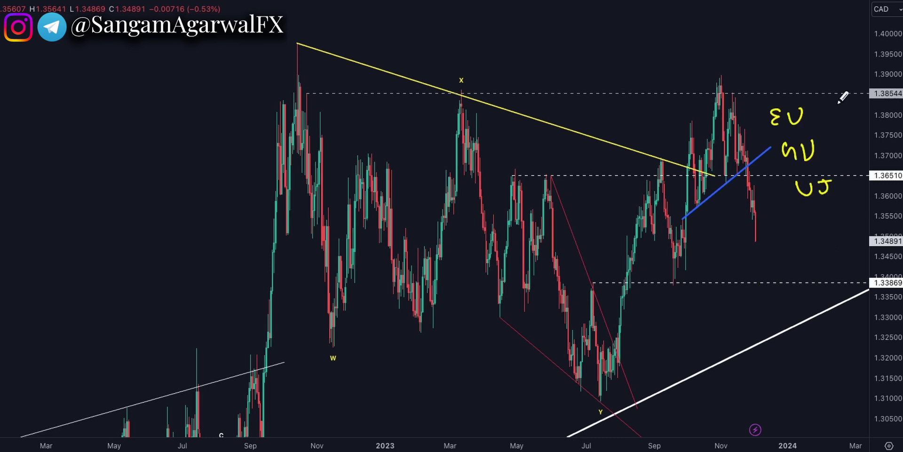
Handwrite EU, GU and UJ with a dot beside each, write "USD CAD" above the chart, and clear the annotations
{"action": "left_click", "coordinate": [819, 114]}
{"action": "left_click", "coordinate": [828, 146]}
{"action": "left_click", "coordinate": [848, 184]}
{"action": "left_click_drag", "start_coordinate": [564, 51], "coordinate": [580, 52]}
{"action": "mouse_move", "coordinate": [591, 54]}
{"action": "left_mouse_down"}
{"action": "mouse_move", "coordinate": [589, 67]}
{"action": "mouse_move", "coordinate": [612, 69]}
{"action": "left_mouse_up"}
{"action": "mouse_move", "coordinate": [611, 54]}
{"action": "left_mouse_down"}
{"action": "mouse_move", "coordinate": [613, 70]}
{"action": "mouse_move", "coordinate": [655, 70]}
{"action": "left_mouse_up"}
{"action": "left_click_drag", "start_coordinate": [667, 66], "coordinate": [677, 64]}
{"action": "left_click_drag", "start_coordinate": [667, 60], "coordinate": [678, 59]}
{"action": "left_click_drag", "start_coordinate": [694, 51], "coordinate": [694, 64]}
{"action": "left_click_drag", "start_coordinate": [686, 48], "coordinate": [693, 65]}
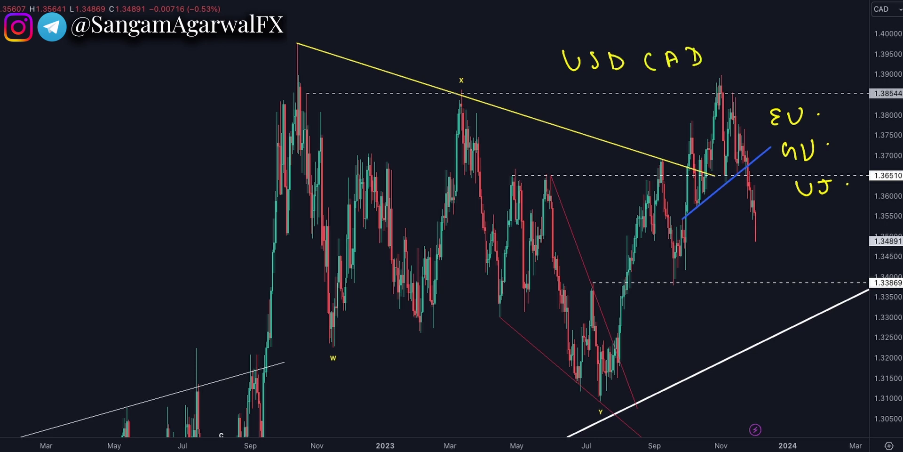
{"action": "key", "text": "e"}
Circle the November high near 1.38544, the break at 1.36510 and the September low at 1.33869
{"action": "left_click_drag", "start_coordinate": [711, 83], "coordinate": [719, 85]}
{"action": "mouse_move", "coordinate": [748, 168]}
{"action": "left_mouse_down"}
{"action": "mouse_move", "coordinate": [755, 187]}
{"action": "mouse_move", "coordinate": [751, 169]}
{"action": "left_mouse_up"}
{"action": "left_click_drag", "start_coordinate": [681, 277], "coordinate": [681, 278]}
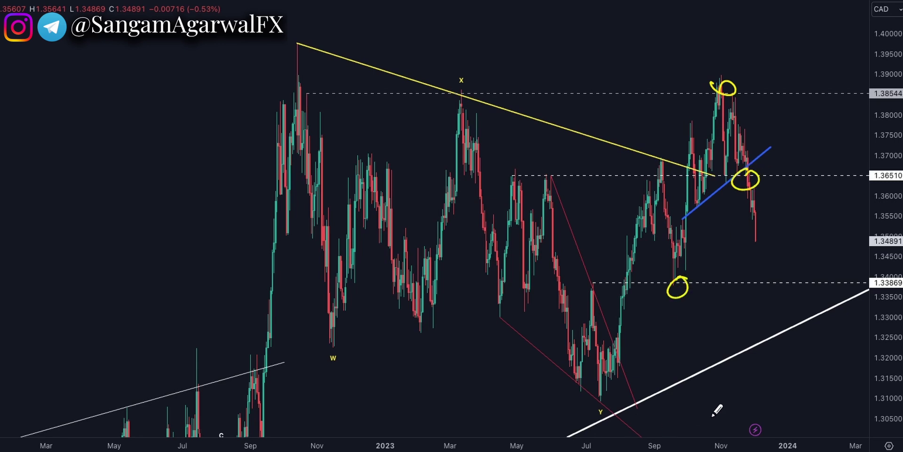
Sketch both a rise and a drop from the latest low, draw lines near 1.38544 and 1.33869, and clear the annotations
{"action": "mouse_move", "coordinate": [755, 237]}
{"action": "left_mouse_down"}
{"action": "mouse_move", "coordinate": [842, 125]}
{"action": "mouse_move", "coordinate": [879, 318]}
{"action": "left_mouse_up"}
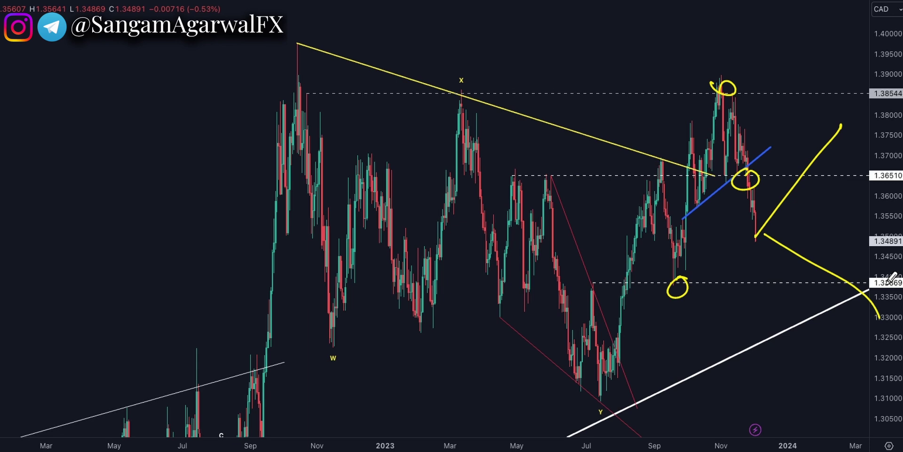
{"action": "left_click_drag", "start_coordinate": [682, 100], "coordinate": [823, 83]}
{"action": "left_click_drag", "start_coordinate": [700, 296], "coordinate": [813, 286]}
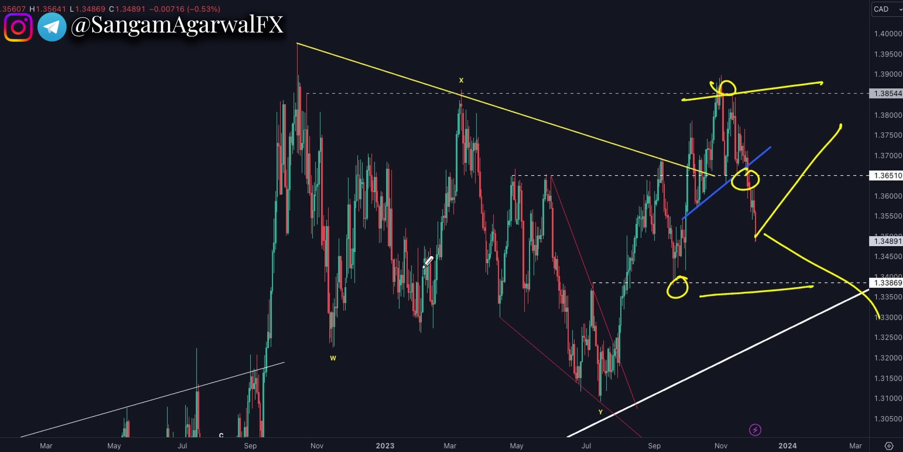
{"action": "key", "text": "Delete"}
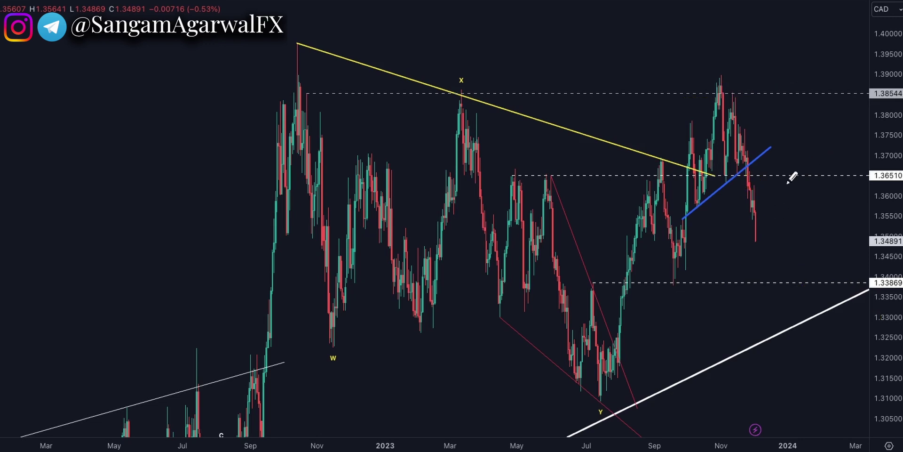
Circle the three key levels 1.38544, 1.36510 and 1.33869 around the November price action
{"action": "mouse_move", "coordinate": [733, 90]}
{"action": "left_mouse_down"}
{"action": "mouse_move", "coordinate": [703, 102]}
{"action": "mouse_move", "coordinate": [732, 90]}
{"action": "left_mouse_up"}
{"action": "mouse_move", "coordinate": [751, 169]}
{"action": "left_mouse_down"}
{"action": "mouse_move", "coordinate": [735, 180]}
{"action": "mouse_move", "coordinate": [750, 172]}
{"action": "left_mouse_up"}
{"action": "left_click_drag", "start_coordinate": [743, 274], "coordinate": [742, 276]}
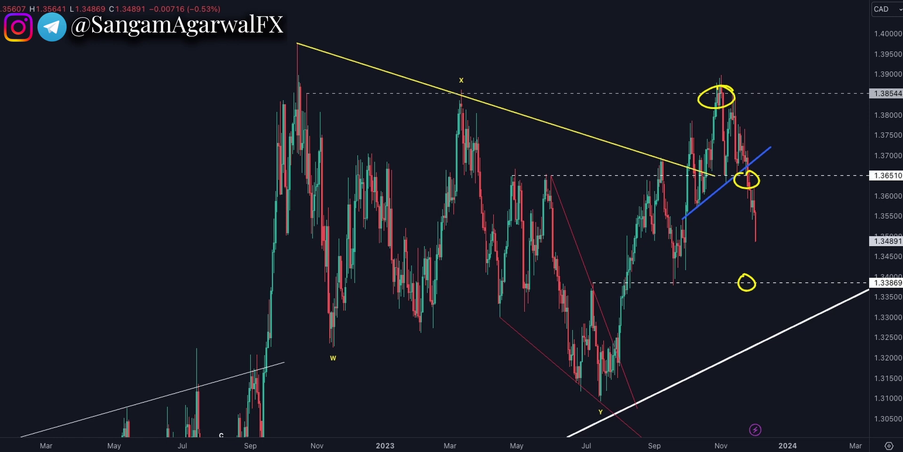
Clear the circles, circle the latest low, and sketch a zigzag bounce from it followed by a decline
{"action": "key", "text": "e"}
{"action": "left_click_drag", "start_coordinate": [764, 239], "coordinate": [816, 197]}
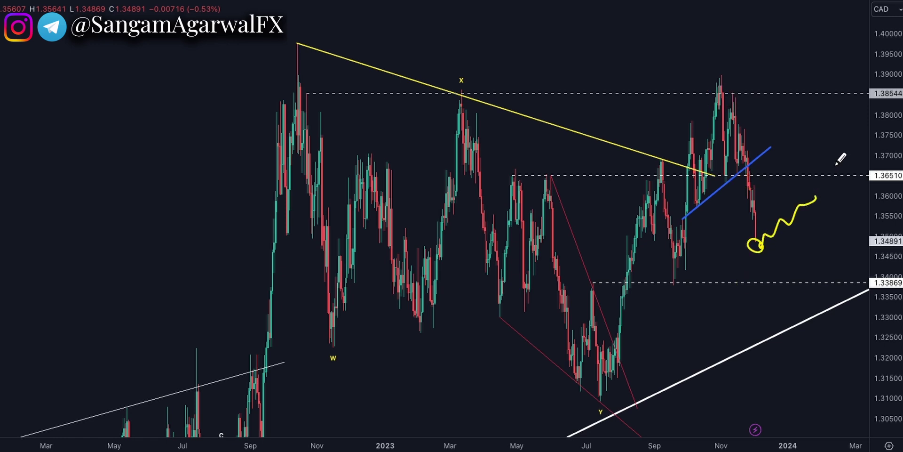
{"action": "left_click_drag", "start_coordinate": [814, 200], "coordinate": [873, 230]}
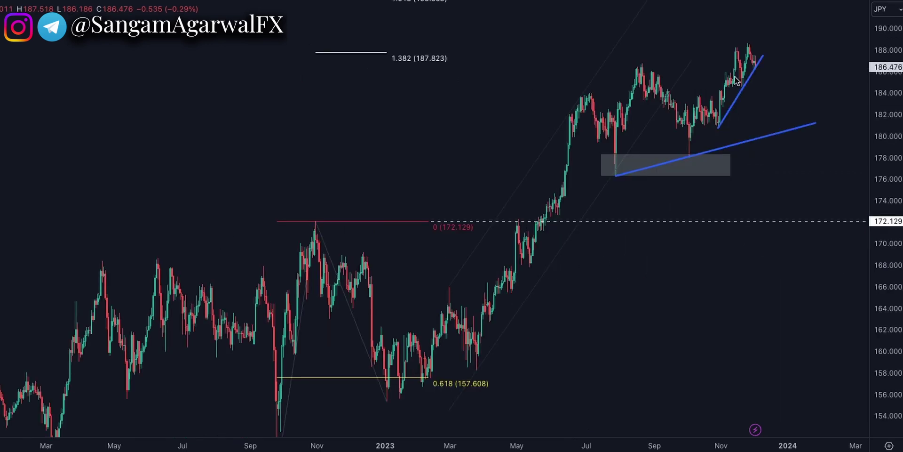
On the GBP/JPY chart, circle the recent November highs and handwrite "GBPJ" and "JPY" below the price action
{"action": "left_click_drag", "start_coordinate": [763, 53], "coordinate": [753, 36]}
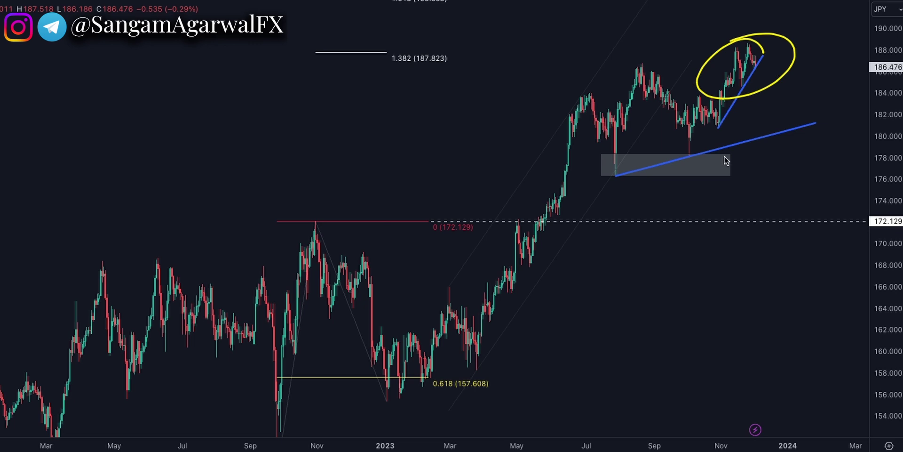
{"action": "left_click_drag", "start_coordinate": [722, 179], "coordinate": [718, 202]}
{"action": "left_click_drag", "start_coordinate": [737, 181], "coordinate": [743, 199]}
{"action": "left_click_drag", "start_coordinate": [778, 175], "coordinate": [799, 191]}
{"action": "left_click_drag", "start_coordinate": [815, 188], "coordinate": [812, 196]}
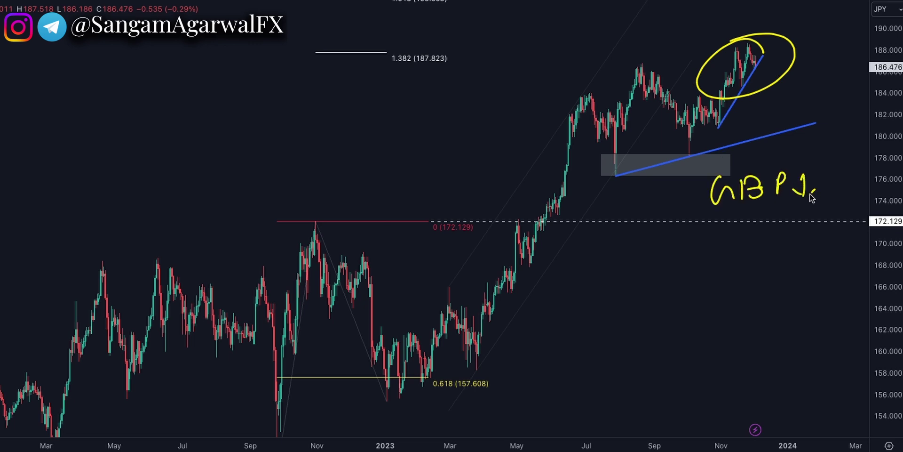
{"action": "mouse_move", "coordinate": [751, 250]}
{"action": "left_mouse_down"}
{"action": "mouse_move", "coordinate": [740, 266]}
{"action": "mouse_move", "coordinate": [795, 257]}
{"action": "left_mouse_up"}
{"action": "left_click_drag", "start_coordinate": [801, 246], "coordinate": [795, 270]}
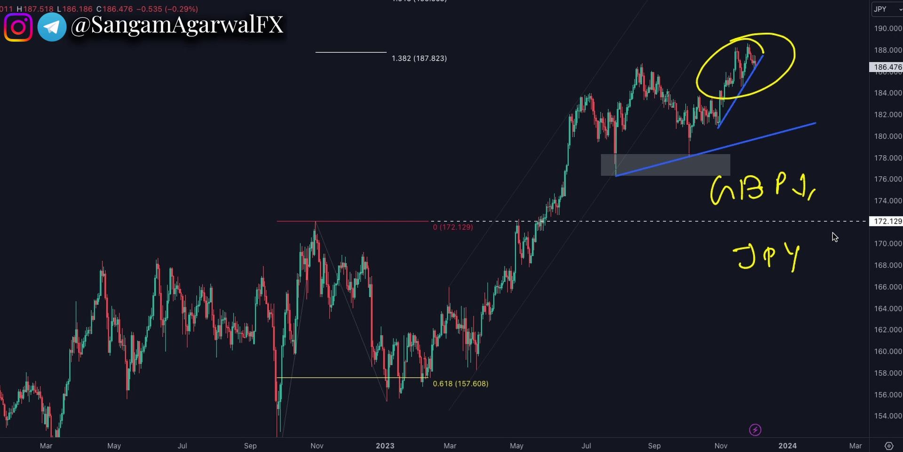
On the four-hour GBP/JPY chart, trace the October rise and handwrite W, X and Y at the swing points, circling W and X
{"action": "mouse_move", "coordinate": [753, 62]}
{"action": "left_mouse_down"}
{"action": "mouse_move", "coordinate": [776, 75]}
{"action": "mouse_move", "coordinate": [758, 155]}
{"action": "left_mouse_up"}
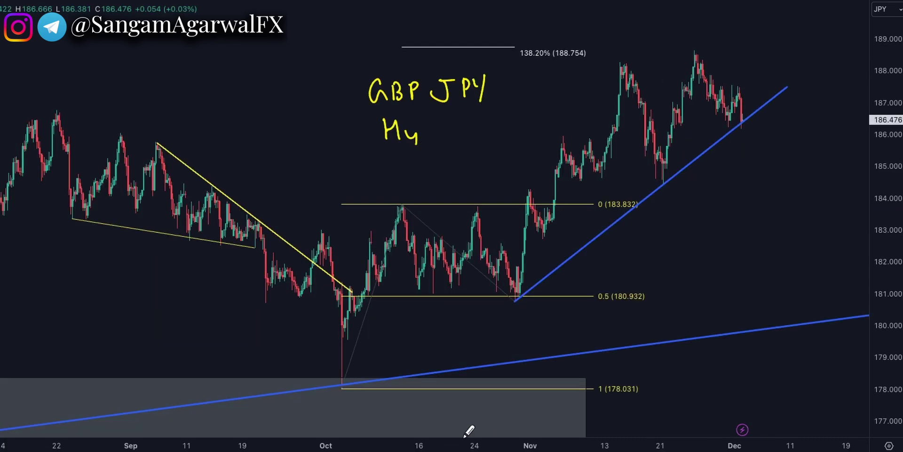
{"action": "mouse_move", "coordinate": [328, 392]}
{"action": "left_mouse_down"}
{"action": "mouse_move", "coordinate": [398, 210]}
{"action": "mouse_move", "coordinate": [417, 189]}
{"action": "mouse_move", "coordinate": [413, 175]}
{"action": "left_mouse_up"}
{"action": "left_click_drag", "start_coordinate": [527, 310], "coordinate": [534, 317]}
{"action": "mouse_move", "coordinate": [532, 329]}
{"action": "left_mouse_down"}
{"action": "mouse_move", "coordinate": [538, 314]}
{"action": "mouse_move", "coordinate": [542, 325]}
{"action": "left_mouse_up"}
{"action": "left_click_drag", "start_coordinate": [546, 297], "coordinate": [558, 289]}
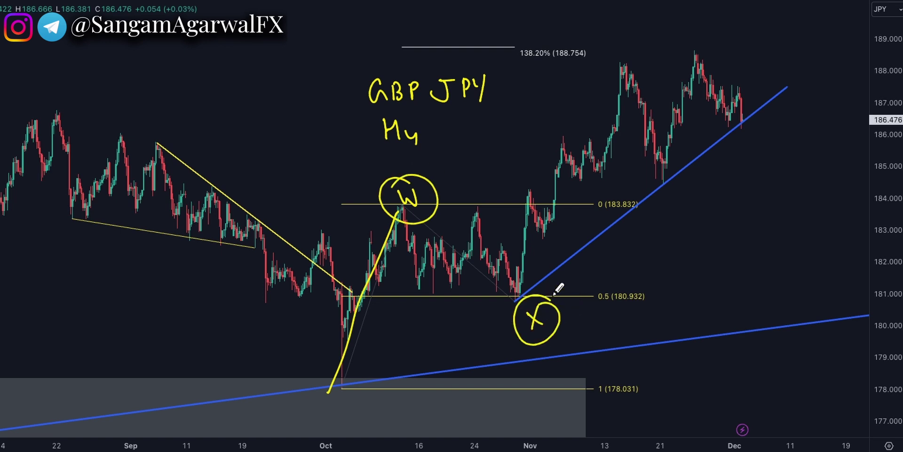
{"action": "left_click_drag", "start_coordinate": [499, 297], "coordinate": [536, 288]}
{"action": "left_click_drag", "start_coordinate": [774, 36], "coordinate": [781, 62]}
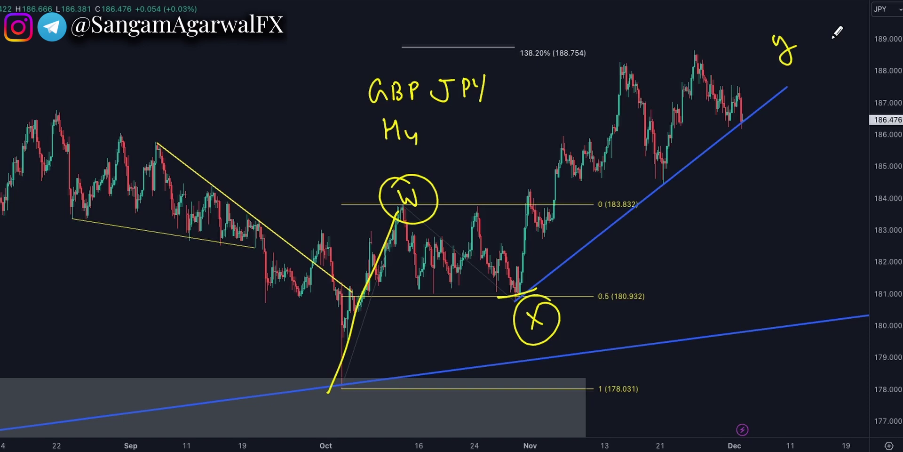
Mark the 138.20% extension level at 188.754 with a line and "138", and trace the drop from the high beside a circled Y
{"action": "left_click_drag", "start_coordinate": [483, 48], "coordinate": [696, 34]}
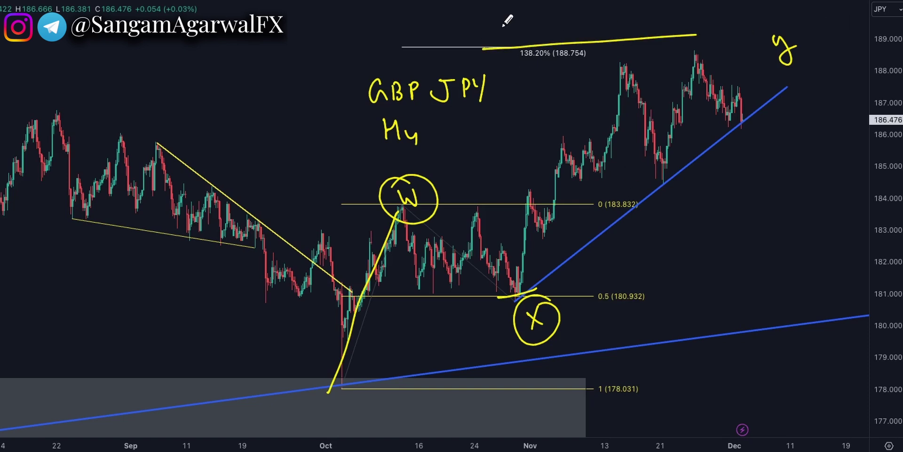
{"action": "left_click_drag", "start_coordinate": [503, 24], "coordinate": [506, 37]}
{"action": "mouse_move", "coordinate": [510, 22]}
{"action": "left_mouse_down"}
{"action": "mouse_move", "coordinate": [512, 37]}
{"action": "mouse_move", "coordinate": [532, 22]}
{"action": "left_mouse_up"}
{"action": "left_click_drag", "start_coordinate": [694, 49], "coordinate": [732, 128]}
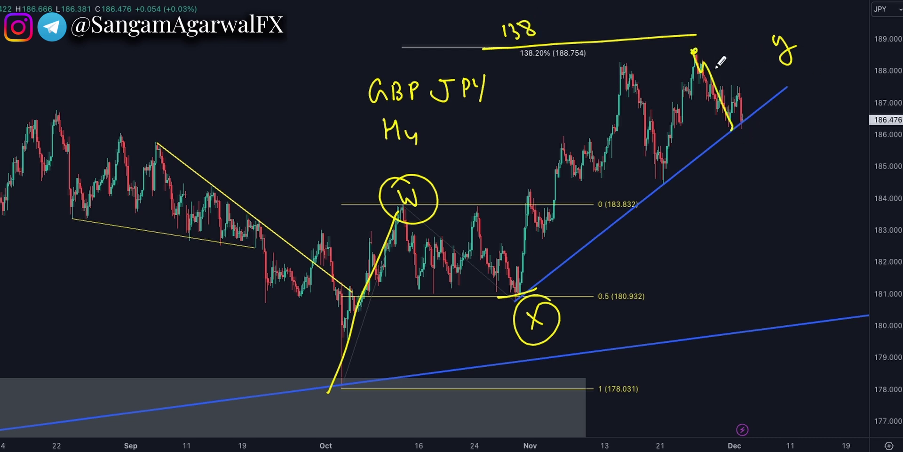
{"action": "left_click_drag", "start_coordinate": [553, 55], "coordinate": [577, 52]}
{"action": "left_click_drag", "start_coordinate": [559, 59], "coordinate": [576, 57]}
{"action": "left_click_drag", "start_coordinate": [795, 32], "coordinate": [772, 27]}
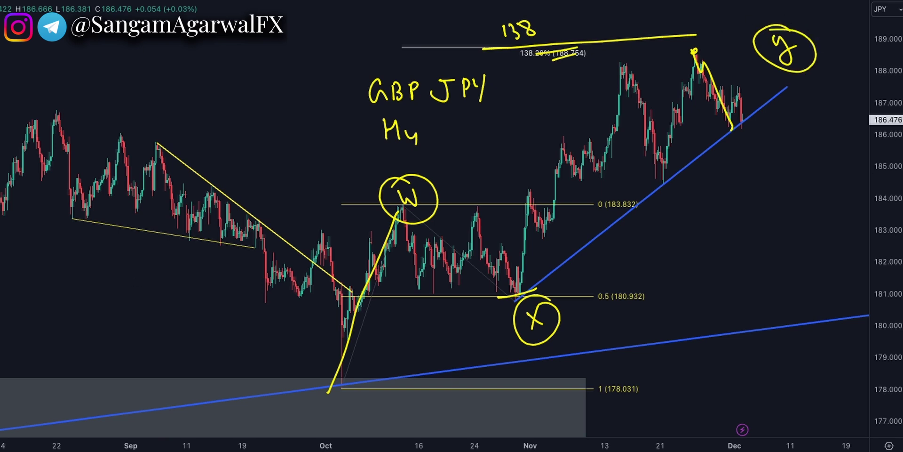
Clear the W-X-Y annotations and mark the three touches of the rising trendline from the late-October low with circles
{"action": "key", "text": "Delete"}
{"action": "mouse_move", "coordinate": [523, 295]}
{"action": "left_mouse_down"}
{"action": "mouse_move", "coordinate": [511, 294]}
{"action": "mouse_move", "coordinate": [532, 288]}
{"action": "left_mouse_up"}
{"action": "left_click_drag", "start_coordinate": [667, 178], "coordinate": [677, 193]}
{"action": "left_click_drag", "start_coordinate": [753, 116], "coordinate": [745, 121]}
{"action": "left_click_drag", "start_coordinate": [557, 284], "coordinate": [565, 303]}
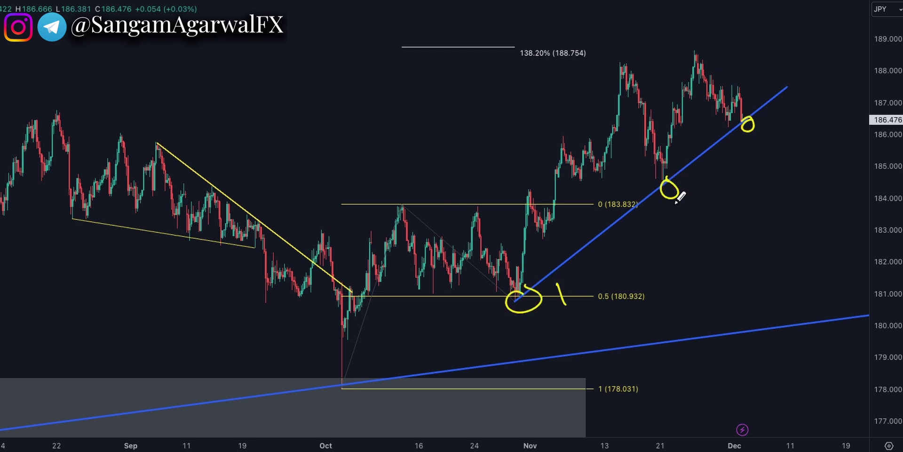
{"action": "left_click_drag", "start_coordinate": [670, 189], "coordinate": [688, 199]}
{"action": "left_click_drag", "start_coordinate": [752, 122], "coordinate": [754, 145]}
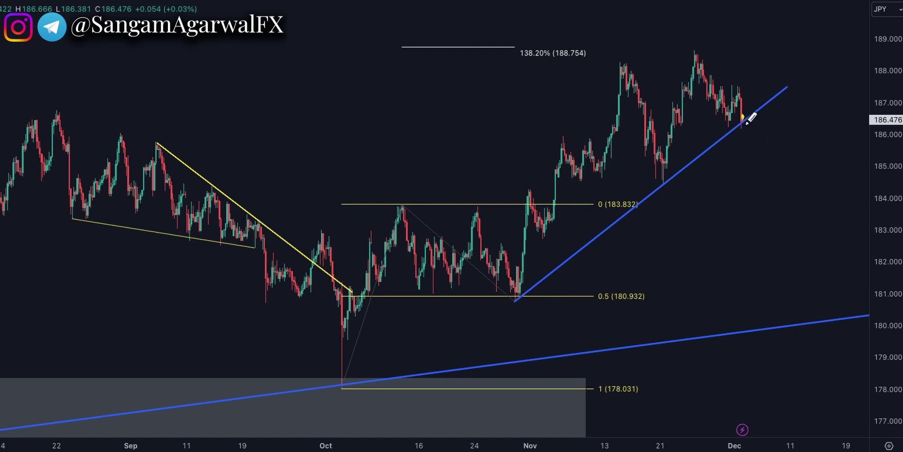
Sketch a trendline break, retest and fall to the lower blue trendline, and draw a line along the 138.20% level
{"action": "mouse_move", "coordinate": [743, 114]}
{"action": "left_mouse_down"}
{"action": "mouse_move", "coordinate": [754, 151]}
{"action": "mouse_move", "coordinate": [784, 93]}
{"action": "mouse_move", "coordinate": [787, 142]}
{"action": "mouse_move", "coordinate": [836, 327]}
{"action": "left_mouse_up"}
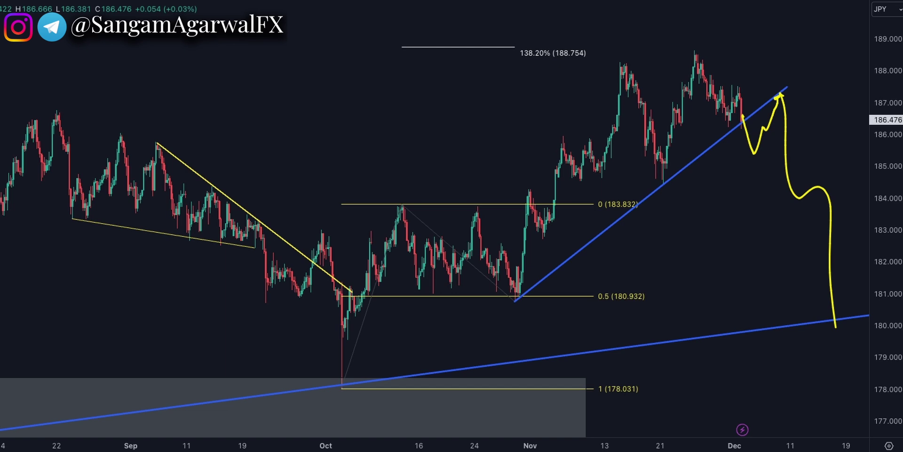
{"action": "left_click_drag", "start_coordinate": [479, 49], "coordinate": [776, 47]}
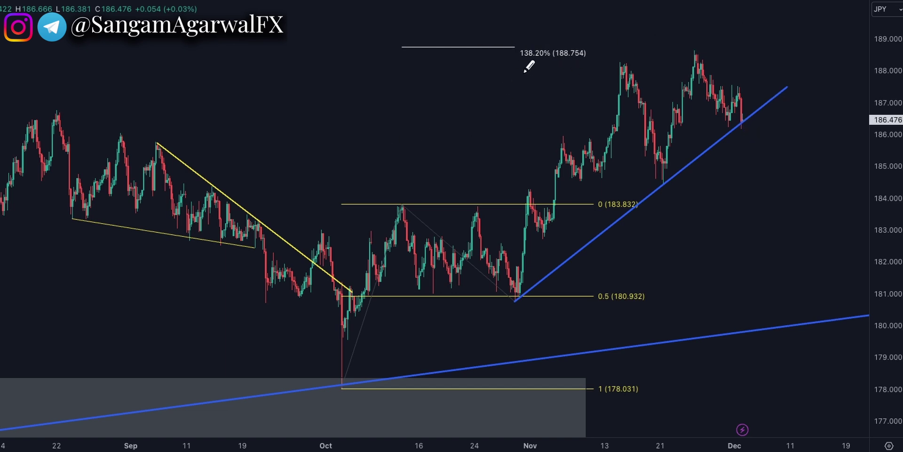
Circle the 138.20% label on the cleared GBP/JPY chart and handwrite W, X and Y at the swing points again
{"action": "mouse_move", "coordinate": [536, 46]}
{"action": "left_mouse_down"}
{"action": "mouse_move", "coordinate": [498, 46]}
{"action": "mouse_move", "coordinate": [538, 41]}
{"action": "left_mouse_up"}
{"action": "left_click_drag", "start_coordinate": [706, 26], "coordinate": [711, 58]}
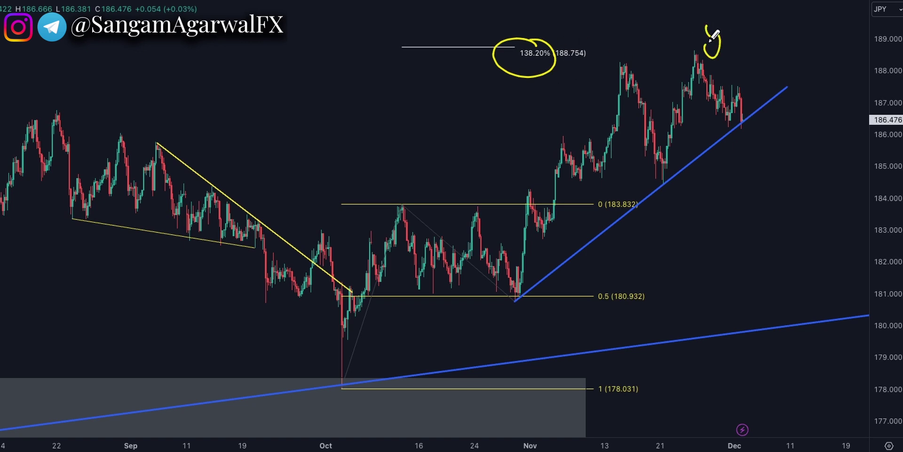
{"action": "left_click_drag", "start_coordinate": [381, 178], "coordinate": [375, 202]}
{"action": "left_click_drag", "start_coordinate": [372, 178], "coordinate": [394, 195]}
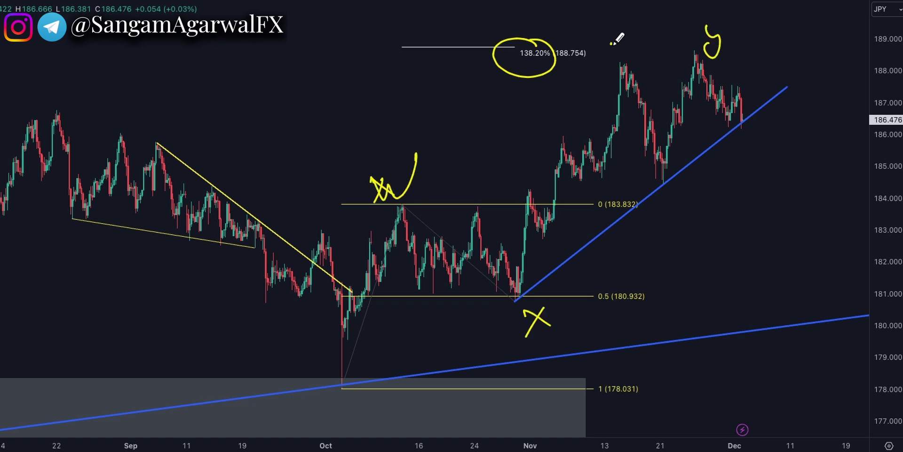
{"action": "left_click_drag", "start_coordinate": [611, 43], "coordinate": [617, 59]}
{"action": "mouse_move", "coordinate": [629, 44]}
{"action": "left_mouse_down"}
{"action": "mouse_move", "coordinate": [639, 57]}
{"action": "mouse_move", "coordinate": [701, 51]}
{"action": "mouse_move", "coordinate": [639, 48]}
{"action": "left_mouse_up"}
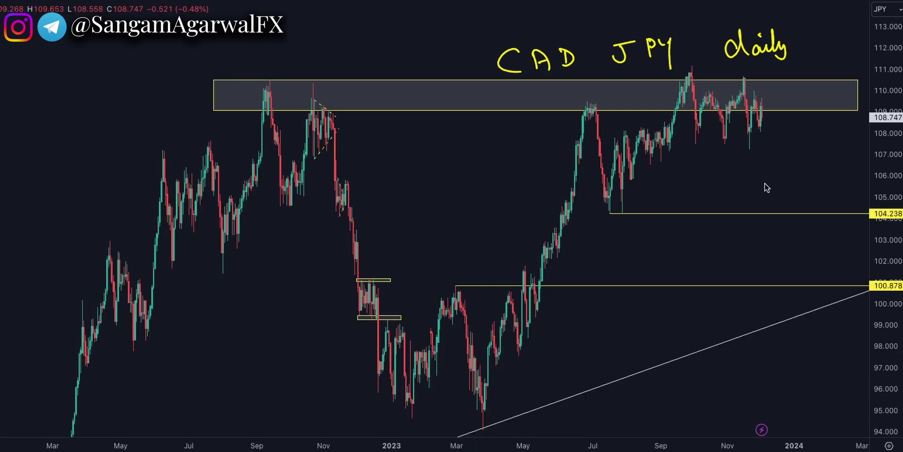
On the daily CAD/JPY chart, circle the 2022 and 2023 highs inside the resistance zone and undo the marks
{"action": "left_click_drag", "start_coordinate": [269, 78], "coordinate": [320, 78]}
{"action": "left_click_drag", "start_coordinate": [717, 74], "coordinate": [693, 75]}
{"action": "left_click_drag", "start_coordinate": [767, 77], "coordinate": [766, 78]}
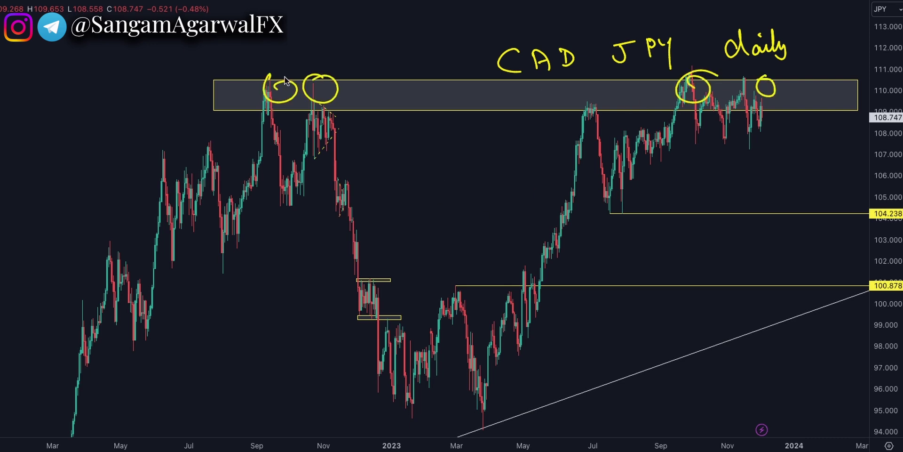
{"action": "left_click_drag", "start_coordinate": [285, 80], "coordinate": [271, 77]}
{"action": "mouse_move", "coordinate": [361, 68]}
{"action": "left_mouse_down"}
{"action": "mouse_move", "coordinate": [516, 87]}
{"action": "mouse_move", "coordinate": [680, 80]}
{"action": "left_mouse_up"}
{"action": "key", "text": "ctrl+z"}
{"action": "key", "text": "ctrl+z"}
{"action": "key", "text": "ctrl+z"}
{"action": "key", "text": "ctrl+z"}
{"action": "key", "text": "ctrl+z"}
{"action": "key", "text": "ctrl+z"}
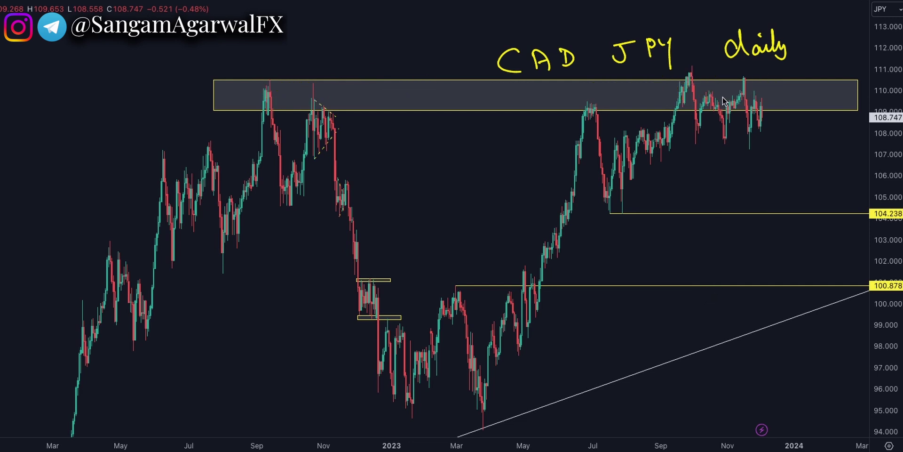
Mark the recent October to December price action around the resistance zone and undo those strokes
{"action": "left_click_drag", "start_coordinate": [687, 89], "coordinate": [755, 85]}
{"action": "mouse_move", "coordinate": [729, 117]}
{"action": "left_mouse_down"}
{"action": "mouse_move", "coordinate": [748, 114]}
{"action": "mouse_move", "coordinate": [760, 82]}
{"action": "left_mouse_up"}
{"action": "key", "text": "ctrl+z"}
{"action": "key", "text": "ctrl+z"}
{"action": "key", "text": "ctrl+z"}
Draw a double support line under the October to December lows and handwrite "108" beside it
{"action": "left_click_drag", "start_coordinate": [684, 137], "coordinate": [788, 131]}
{"action": "left_click_drag", "start_coordinate": [689, 139], "coordinate": [819, 140]}
{"action": "left_click_drag", "start_coordinate": [828, 126], "coordinate": [830, 140]}
{"action": "left_click_drag", "start_coordinate": [853, 125], "coordinate": [851, 127]}
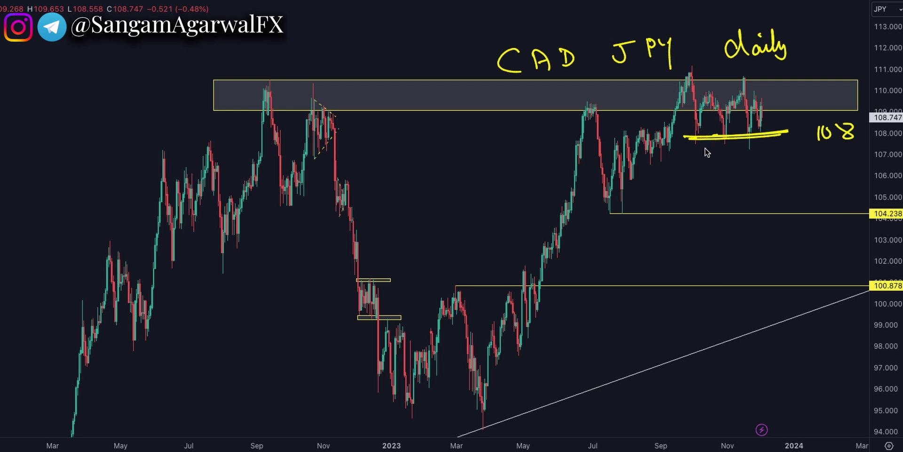
Number the four lows on the 108 support line 1 to 4 and sketch a drop below it past 104.238
{"action": "mouse_move", "coordinate": [703, 149]}
{"action": "left_mouse_down"}
{"action": "mouse_move", "coordinate": [705, 159]}
{"action": "mouse_move", "coordinate": [733, 156]}
{"action": "left_mouse_up"}
{"action": "left_click_drag", "start_coordinate": [751, 154], "coordinate": [774, 149]}
{"action": "mouse_move", "coordinate": [784, 136]}
{"action": "left_mouse_down"}
{"action": "mouse_move", "coordinate": [802, 140]}
{"action": "mouse_move", "coordinate": [817, 205]}
{"action": "mouse_move", "coordinate": [811, 248]}
{"action": "mouse_move", "coordinate": [819, 231]}
{"action": "left_mouse_up"}
{"action": "left_click_drag", "start_coordinate": [833, 231], "coordinate": [842, 256]}
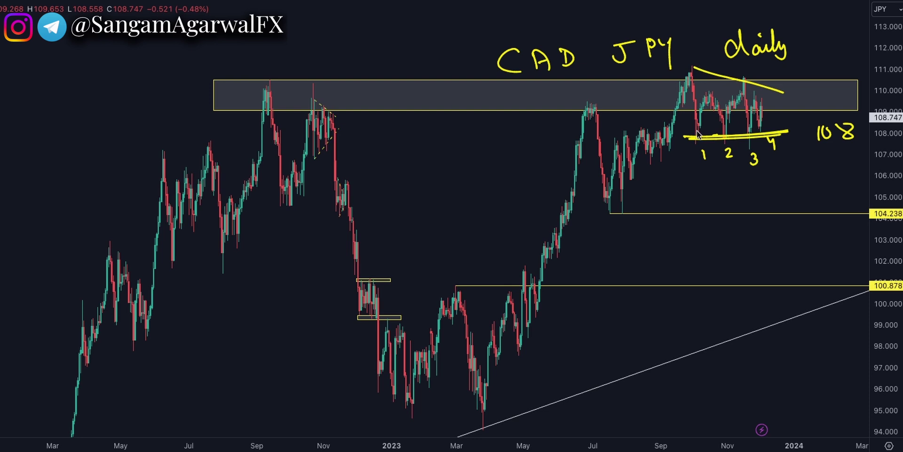
Sketch a rise breaking above the falling line across the highs, and thicken and extend the 108 support line
{"action": "mouse_move", "coordinate": [760, 112]}
{"action": "left_mouse_down"}
{"action": "mouse_move", "coordinate": [768, 94]}
{"action": "mouse_move", "coordinate": [781, 91]}
{"action": "left_mouse_up"}
{"action": "left_click_drag", "start_coordinate": [786, 86], "coordinate": [823, 40]}
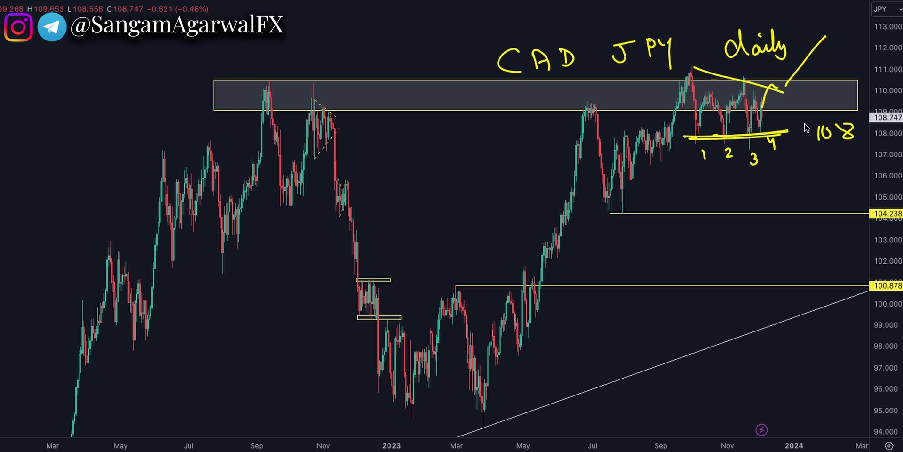
{"action": "left_click_drag", "start_coordinate": [782, 135], "coordinate": [809, 127]}
{"action": "mouse_move", "coordinate": [718, 137]}
{"action": "left_mouse_down"}
{"action": "mouse_move", "coordinate": [709, 137]}
{"action": "mouse_move", "coordinate": [746, 139]}
{"action": "left_mouse_up"}
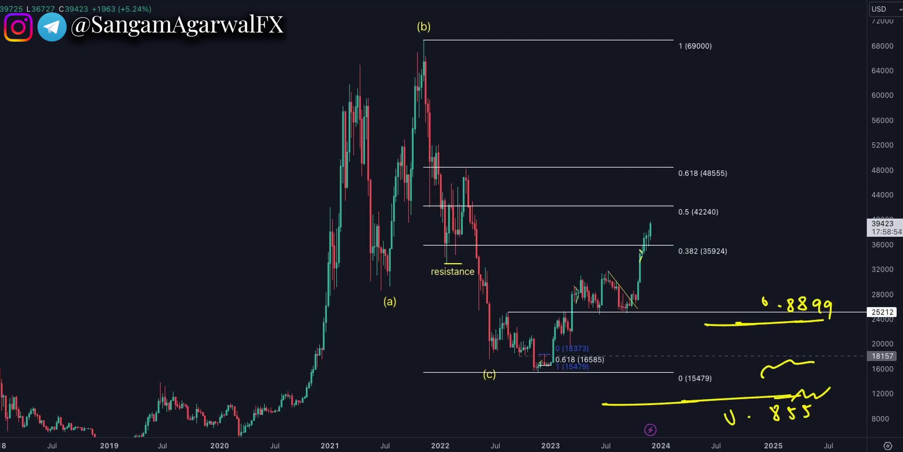
{"action": "key", "text": "Escape"}
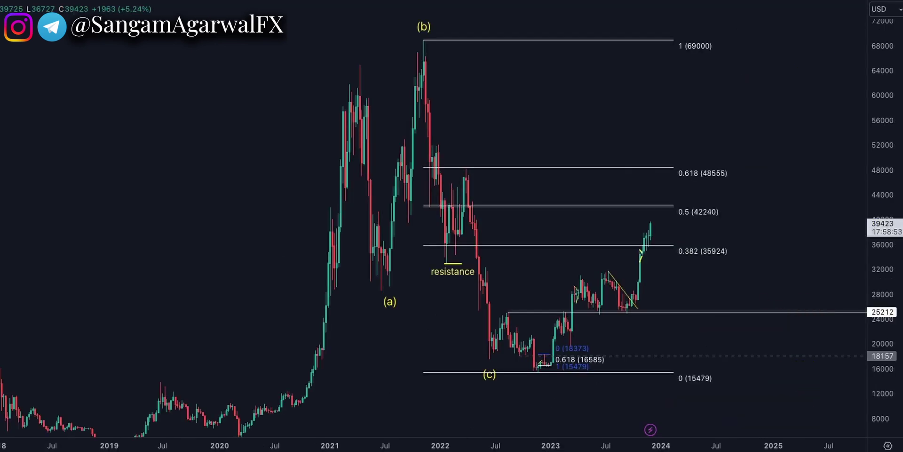
Handwrite "Bitcoin" above the price action on the Bitcoin chart and replace it with "Oct"
{"action": "left_click_drag", "start_coordinate": [569, 121], "coordinate": [572, 138]}
{"action": "mouse_move", "coordinate": [571, 120]}
{"action": "left_mouse_down"}
{"action": "mouse_move", "coordinate": [589, 136]}
{"action": "mouse_move", "coordinate": [582, 141]}
{"action": "left_mouse_up"}
{"action": "left_click_drag", "start_coordinate": [596, 126], "coordinate": [598, 142]}
{"action": "mouse_move", "coordinate": [612, 122]}
{"action": "left_mouse_down"}
{"action": "mouse_move", "coordinate": [672, 136]}
{"action": "mouse_move", "coordinate": [670, 123]}
{"action": "left_mouse_up"}
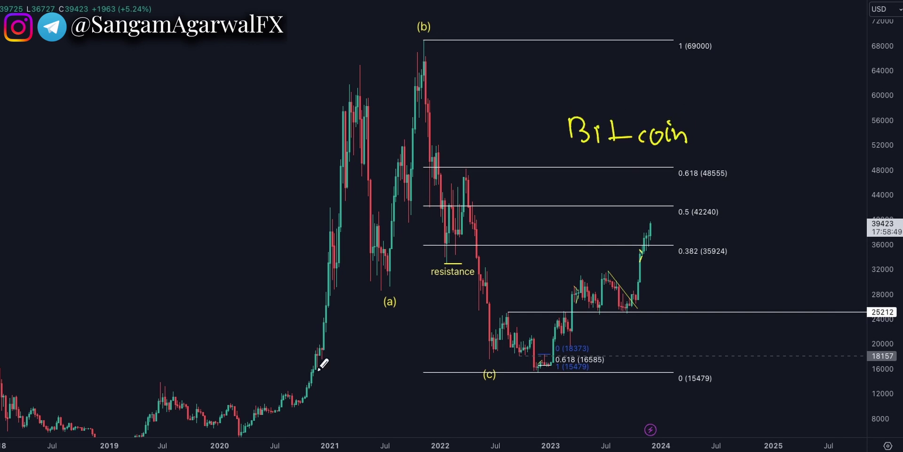
{"action": "key", "text": "e"}
{"action": "left_click_drag", "start_coordinate": [581, 117], "coordinate": [614, 144]}
{"action": "mouse_move", "coordinate": [631, 121]}
{"action": "left_mouse_down"}
{"action": "mouse_move", "coordinate": [631, 146]}
{"action": "mouse_move", "coordinate": [645, 128]}
{"action": "left_mouse_up"}
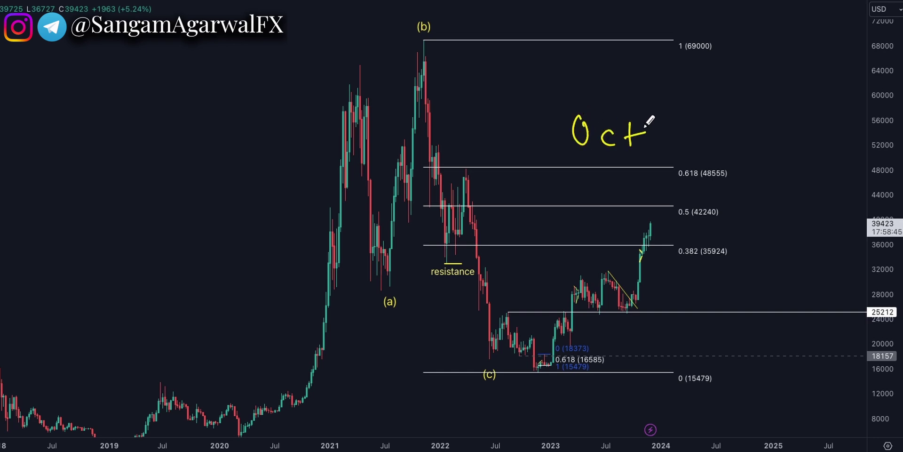
Erase the "Oct" note and handwrite "Pivot" above the 0.618 level
{"action": "key", "text": "e"}
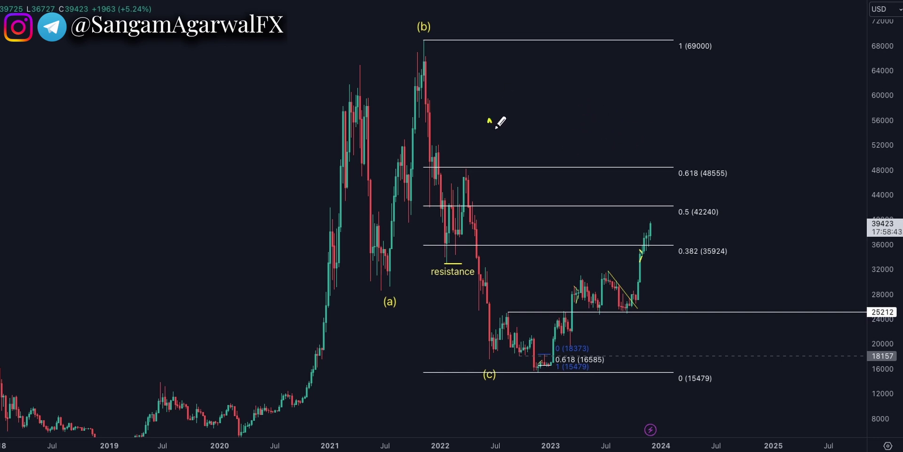
{"action": "left_click_drag", "start_coordinate": [490, 116], "coordinate": [496, 141]}
{"action": "left_click_drag", "start_coordinate": [489, 117], "coordinate": [504, 125]}
{"action": "mouse_move", "coordinate": [517, 126]}
{"action": "left_mouse_down"}
{"action": "mouse_move", "coordinate": [519, 139]}
{"action": "mouse_move", "coordinate": [559, 125]}
{"action": "left_mouse_up"}
{"action": "mouse_move", "coordinate": [580, 109]}
{"action": "left_mouse_down"}
{"action": "mouse_move", "coordinate": [582, 128]}
{"action": "mouse_move", "coordinate": [590, 117]}
{"action": "left_mouse_up"}
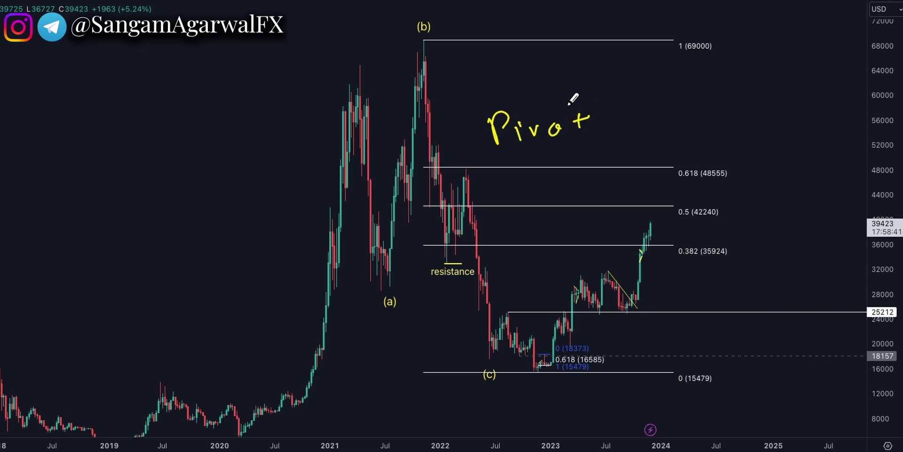
Handwrite a list reading "SP500", "gold" and "Bitcoin", and circle both the list and the word "Pivot"
{"action": "mouse_move", "coordinate": [726, 60]}
{"action": "left_mouse_down"}
{"action": "mouse_move", "coordinate": [718, 85]}
{"action": "mouse_move", "coordinate": [737, 85]}
{"action": "left_mouse_up"}
{"action": "mouse_move", "coordinate": [736, 67]}
{"action": "left_mouse_down"}
{"action": "mouse_move", "coordinate": [739, 76]}
{"action": "mouse_move", "coordinate": [770, 66]}
{"action": "left_mouse_up"}
{"action": "left_click_drag", "start_coordinate": [763, 67], "coordinate": [758, 80]}
{"action": "left_click_drag", "start_coordinate": [782, 63], "coordinate": [787, 79]}
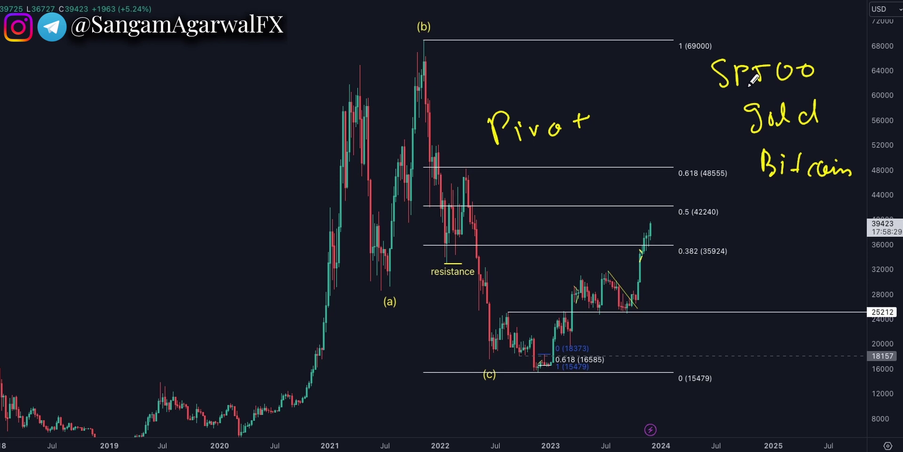
{"action": "mouse_move", "coordinate": [823, 48]}
{"action": "left_mouse_down"}
{"action": "mouse_move", "coordinate": [866, 189]}
{"action": "mouse_move", "coordinate": [844, 60]}
{"action": "left_mouse_up"}
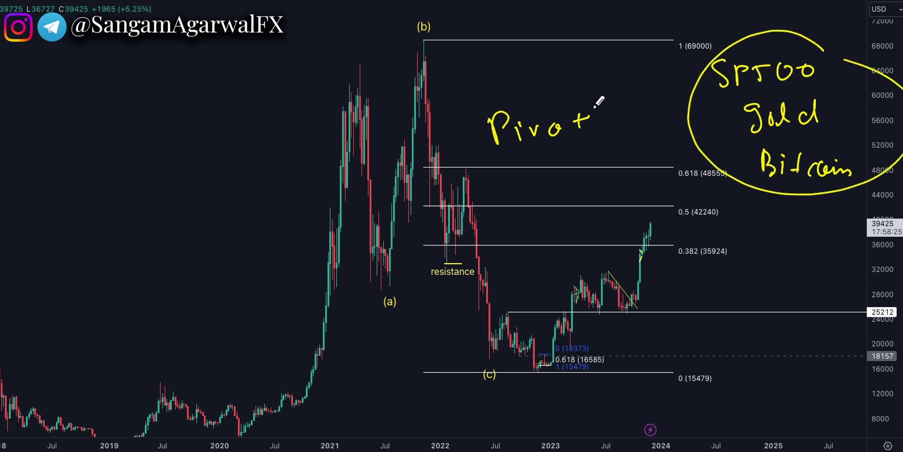
{"action": "left_click_drag", "start_coordinate": [597, 100], "coordinate": [518, 175]}
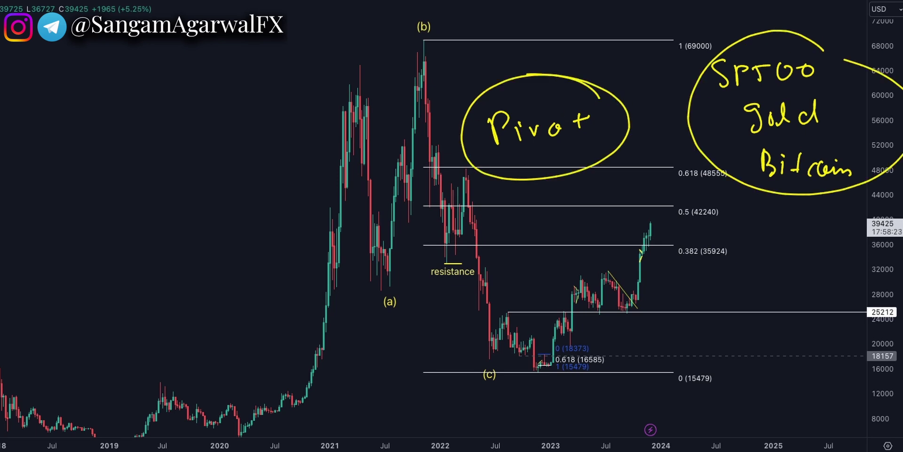
Clear the notes, trace the advance from the wave (c) low to the latest high, and erase the trace
{"action": "key", "text": "Delete"}
{"action": "left_click_drag", "start_coordinate": [483, 369], "coordinate": [655, 220]}
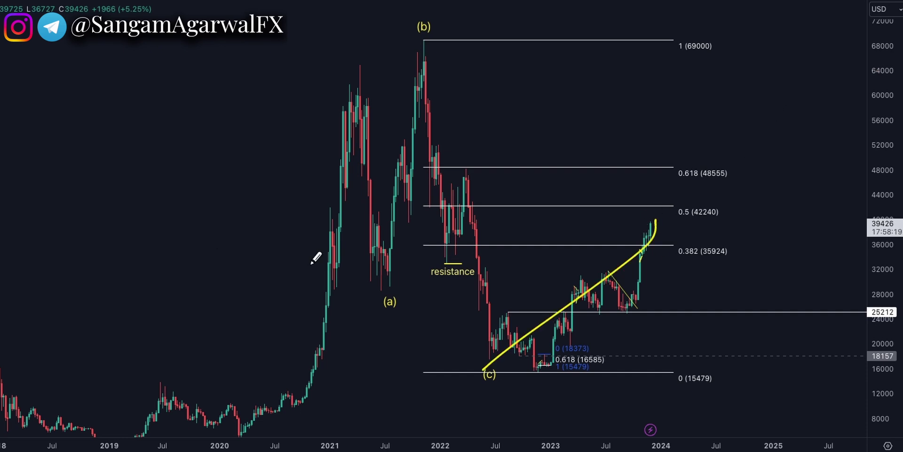
{"action": "key", "text": "e"}
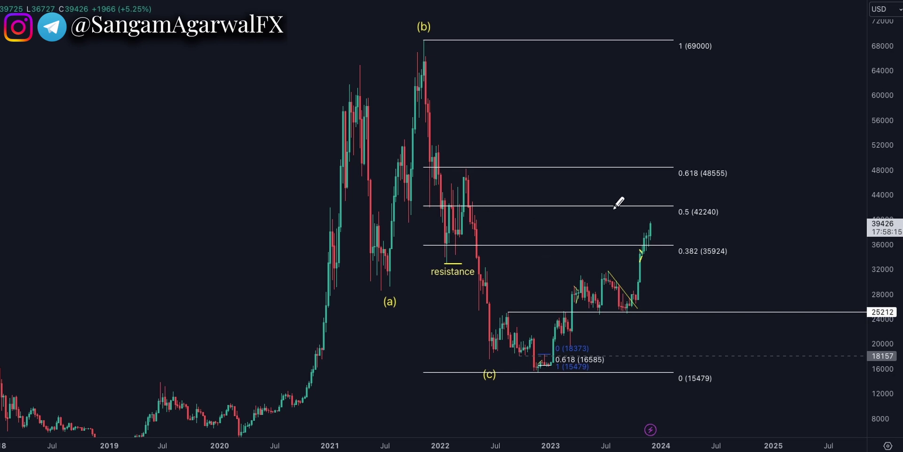
Mark the 0.5 level with a line, a box and "42240", sketch a zigzag decline from it, and clear the annotations
{"action": "mouse_move", "coordinate": [602, 208]}
{"action": "left_mouse_down"}
{"action": "mouse_move", "coordinate": [712, 203]}
{"action": "mouse_move", "coordinate": [757, 217]}
{"action": "mouse_move", "coordinate": [824, 205]}
{"action": "left_mouse_up"}
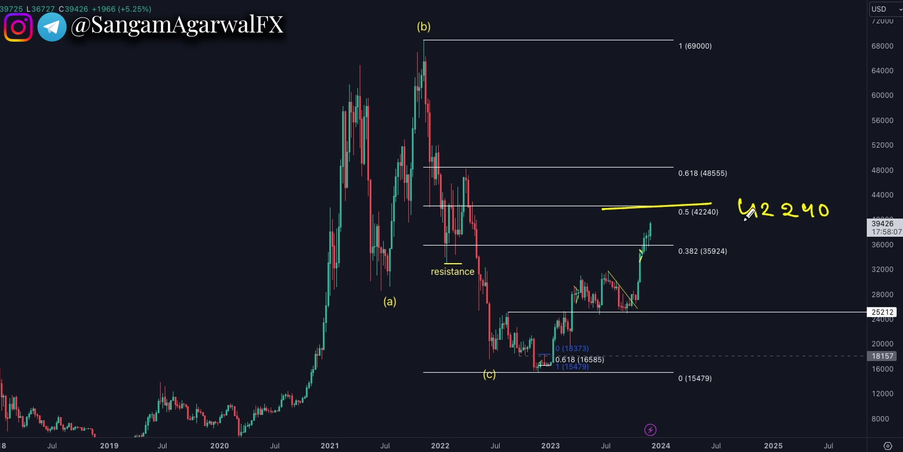
{"action": "mouse_move", "coordinate": [679, 205]}
{"action": "left_mouse_down"}
{"action": "mouse_move", "coordinate": [698, 203]}
{"action": "mouse_move", "coordinate": [678, 215]}
{"action": "mouse_move", "coordinate": [709, 295]}
{"action": "left_mouse_up"}
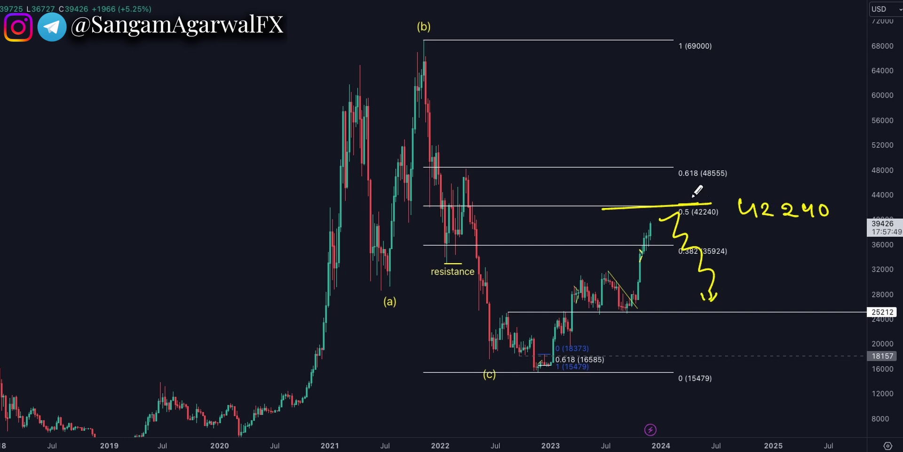
{"action": "mouse_move", "coordinate": [680, 197]}
{"action": "left_mouse_down"}
{"action": "mouse_move", "coordinate": [725, 228]}
{"action": "mouse_move", "coordinate": [677, 198]}
{"action": "left_mouse_up"}
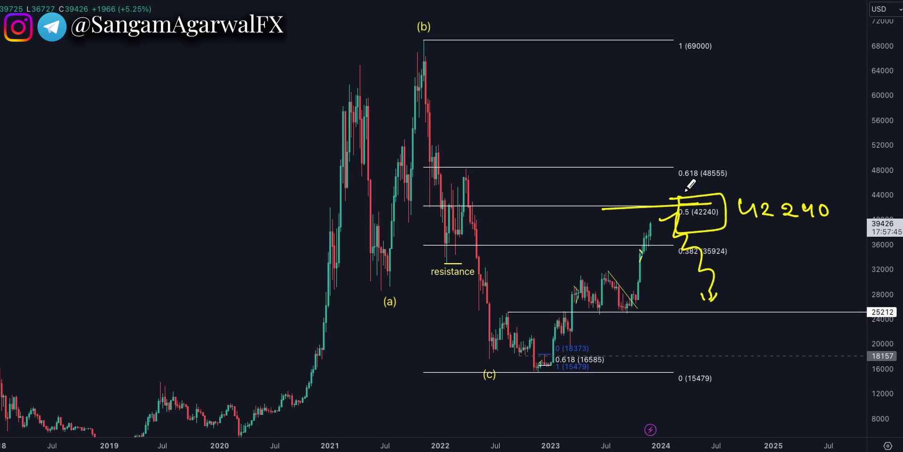
{"action": "left_click_drag", "start_coordinate": [696, 209], "coordinate": [710, 205]}
{"action": "left_click_drag", "start_coordinate": [732, 232], "coordinate": [750, 319]}
{"action": "left_click", "coordinate": [2, 127]}
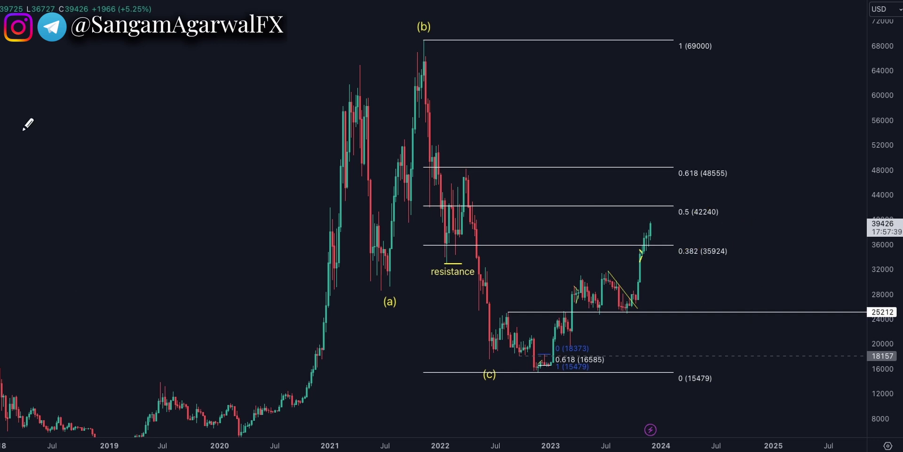
Switch the Bitcoin chart to a shorter timeframe and frame the price action from 2022 to the start of 2024
{"action": "left_click", "coordinate": [56, 1]}
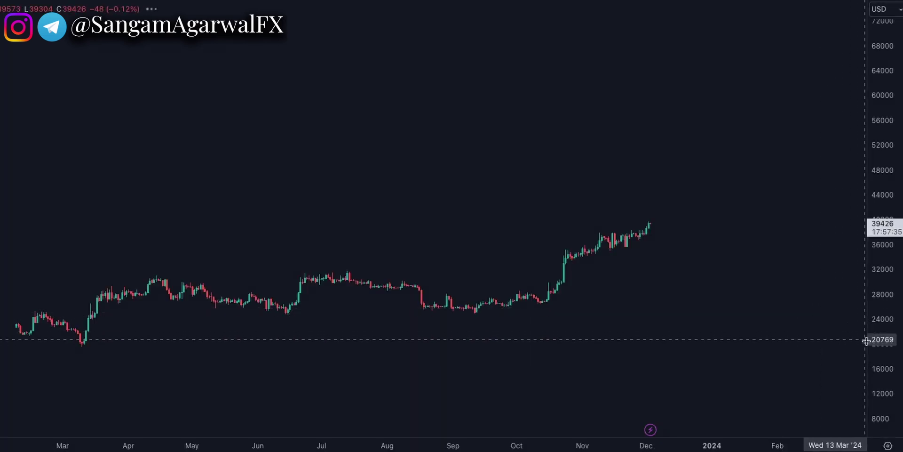
{"action": "left_click_drag", "start_coordinate": [873, 339], "coordinate": [873, 201]}
{"action": "left_click_drag", "start_coordinate": [753, 308], "coordinate": [817, 250]}
{"action": "left_click_drag", "start_coordinate": [617, 446], "coordinate": [738, 399]}
{"action": "left_click_drag", "start_coordinate": [880, 331], "coordinate": [880, 352]}
Handwrite A at the April 2023 high, B at the wave (2) low and C above the latest high
{"action": "left_click_drag", "start_coordinate": [516, 206], "coordinate": [512, 225]}
{"action": "left_click_drag", "start_coordinate": [512, 211], "coordinate": [533, 218]}
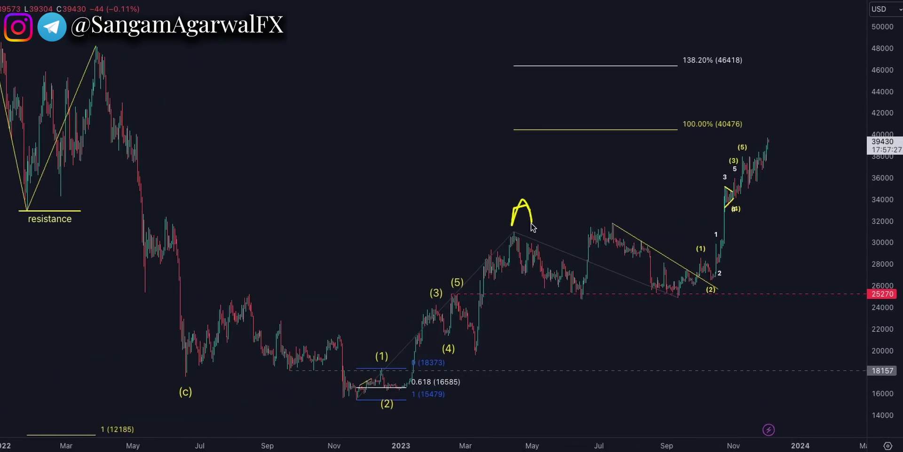
{"action": "left_click_drag", "start_coordinate": [706, 293], "coordinate": [708, 320]}
{"action": "mouse_move", "coordinate": [779, 109]}
{"action": "left_mouse_down"}
{"action": "mouse_move", "coordinate": [759, 123]}
{"action": "mouse_move", "coordinate": [794, 123]}
{"action": "left_mouse_up"}
Handwrite "40476" and draw a line at the 100.00% level, and replace the notes with a line at the latest high
{"action": "left_click_drag", "start_coordinate": [607, 97], "coordinate": [624, 118]}
{"action": "left_click_drag", "start_coordinate": [635, 99], "coordinate": [667, 110]}
{"action": "mouse_move", "coordinate": [663, 97]}
{"action": "left_mouse_down"}
{"action": "mouse_move", "coordinate": [663, 115]}
{"action": "mouse_move", "coordinate": [680, 120]}
{"action": "left_mouse_up"}
{"action": "mouse_move", "coordinate": [704, 84]}
{"action": "left_mouse_down"}
{"action": "mouse_move", "coordinate": [698, 109]}
{"action": "mouse_move", "coordinate": [706, 104]}
{"action": "mouse_move", "coordinate": [708, 127]}
{"action": "left_mouse_up"}
{"action": "left_click_drag", "start_coordinate": [765, 127], "coordinate": [853, 126]}
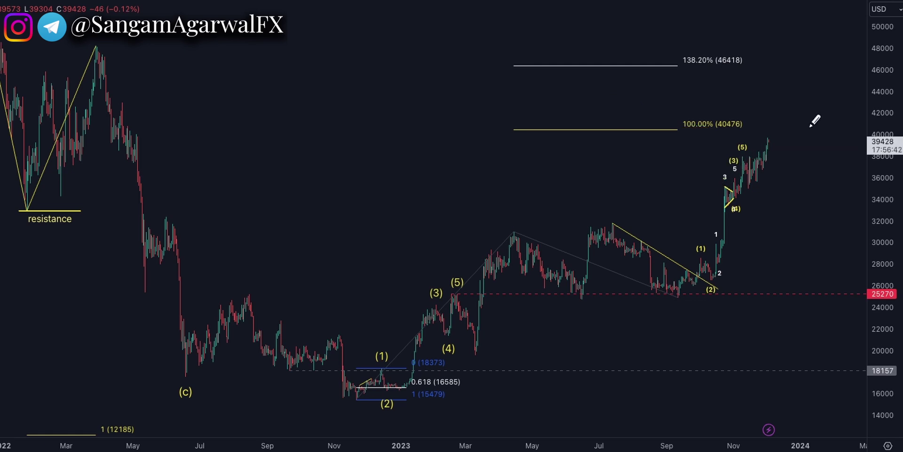
{"action": "mouse_move", "coordinate": [805, 143]}
{"action": "left_mouse_down"}
{"action": "mouse_move", "coordinate": [827, 181]}
{"action": "mouse_move", "coordinate": [731, 137]}
{"action": "mouse_move", "coordinate": [855, 132]}
{"action": "left_mouse_up"}
{"action": "key", "text": "e"}
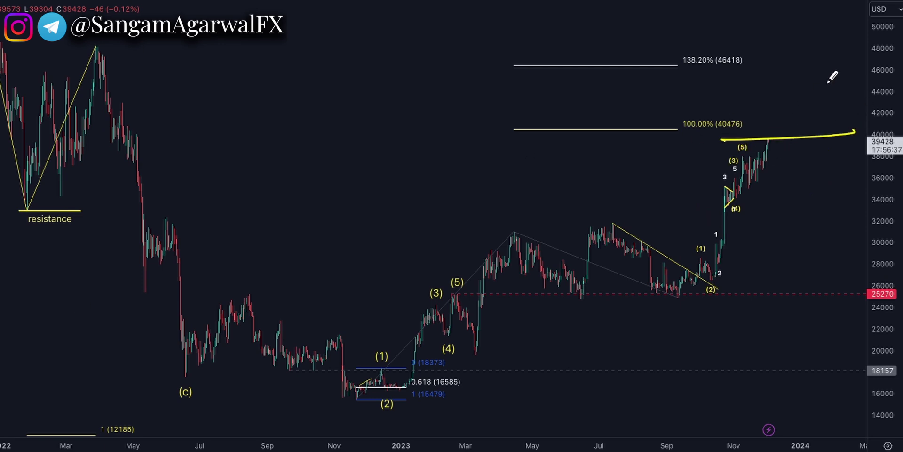
Handwrite "40476" above the line at the latest high, then clear the notes and show Bitcoin on a shorter timeframe
{"action": "mouse_move", "coordinate": [752, 99]}
{"action": "left_mouse_down"}
{"action": "mouse_move", "coordinate": [764, 119]}
{"action": "mouse_move", "coordinate": [781, 108]}
{"action": "mouse_move", "coordinate": [803, 113]}
{"action": "mouse_move", "coordinate": [808, 102]}
{"action": "mouse_move", "coordinate": [808, 123]}
{"action": "mouse_move", "coordinate": [826, 115]}
{"action": "left_mouse_up"}
{"action": "left_click", "coordinate": [823, 115]}
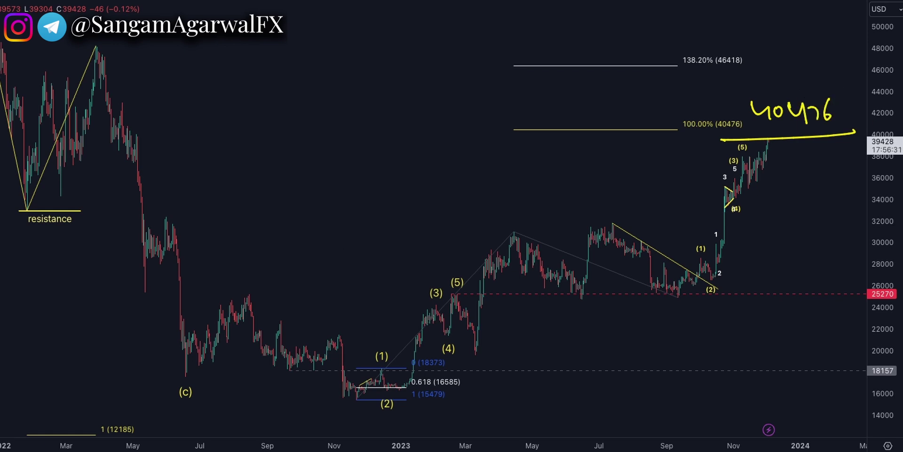
{"action": "key", "text": "Escape"}
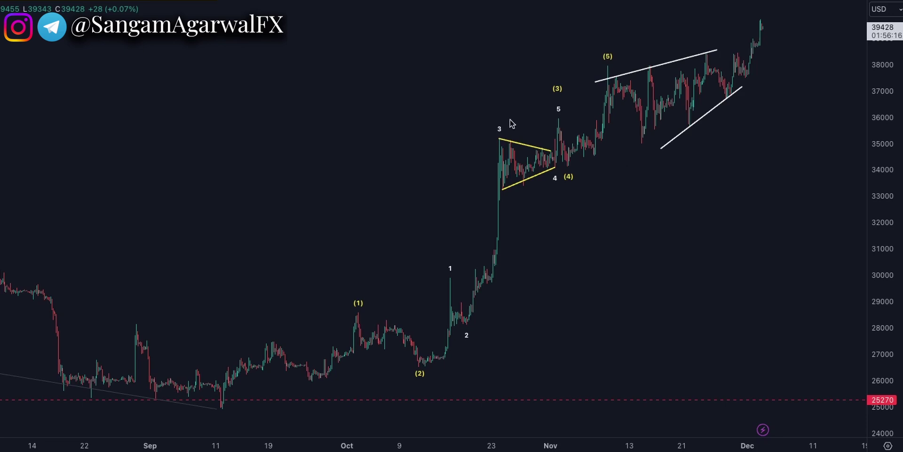
Handwrite a circled "My", a circled 1 at the mid-September high and a circled 2 at the low before October
{"action": "mouse_move", "coordinate": [305, 83]}
{"action": "left_mouse_down"}
{"action": "mouse_move", "coordinate": [309, 118]}
{"action": "mouse_move", "coordinate": [345, 113]}
{"action": "left_mouse_up"}
{"action": "left_click_drag", "start_coordinate": [351, 97], "coordinate": [374, 133]}
{"action": "left_click_drag", "start_coordinate": [367, 54], "coordinate": [327, 63]}
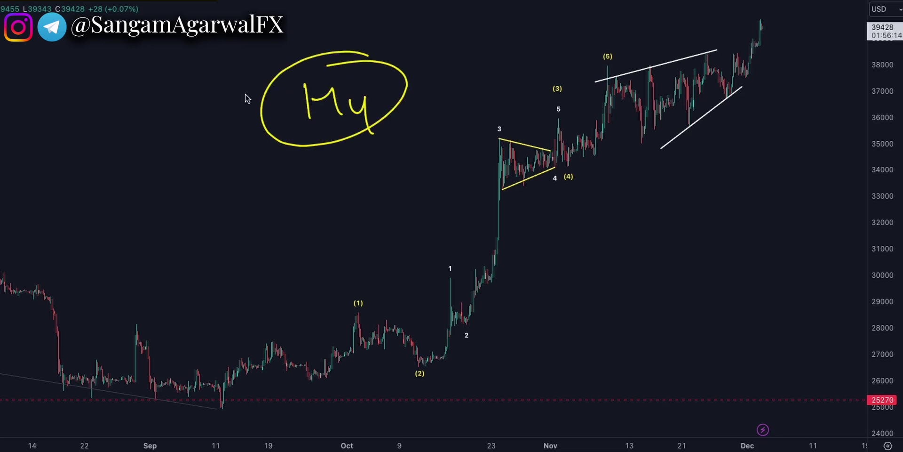
{"action": "mouse_move", "coordinate": [274, 311]}
{"action": "left_mouse_down"}
{"action": "mouse_move", "coordinate": [276, 332]}
{"action": "mouse_move", "coordinate": [282, 296]}
{"action": "mouse_move", "coordinate": [272, 303]}
{"action": "left_mouse_up"}
{"action": "left_click_drag", "start_coordinate": [325, 386], "coordinate": [338, 398]}
{"action": "mouse_move", "coordinate": [332, 372]}
{"action": "left_mouse_down"}
{"action": "mouse_move", "coordinate": [354, 385]}
{"action": "mouse_move", "coordinate": [337, 377]}
{"action": "left_mouse_up"}
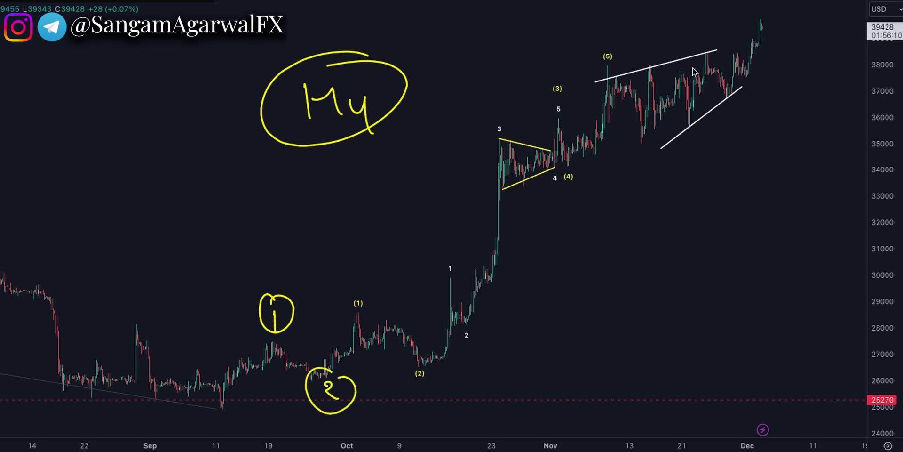
Handwrite a circled 3 above wave (5), letter the wedge's swings a to e, and write 4 beside its last low
{"action": "left_click_drag", "start_coordinate": [609, 35], "coordinate": [611, 47]}
{"action": "mouse_move", "coordinate": [612, 16]}
{"action": "left_mouse_down"}
{"action": "mouse_move", "coordinate": [598, 23]}
{"action": "mouse_move", "coordinate": [614, 26]}
{"action": "left_mouse_up"}
{"action": "left_click_drag", "start_coordinate": [648, 145], "coordinate": [653, 146]}
{"action": "left_click_drag", "start_coordinate": [648, 52], "coordinate": [647, 60]}
{"action": "left_click_drag", "start_coordinate": [698, 131], "coordinate": [706, 138]}
{"action": "left_click_drag", "start_coordinate": [711, 40], "coordinate": [716, 44]}
{"action": "left_click_drag", "start_coordinate": [730, 104], "coordinate": [748, 102]}
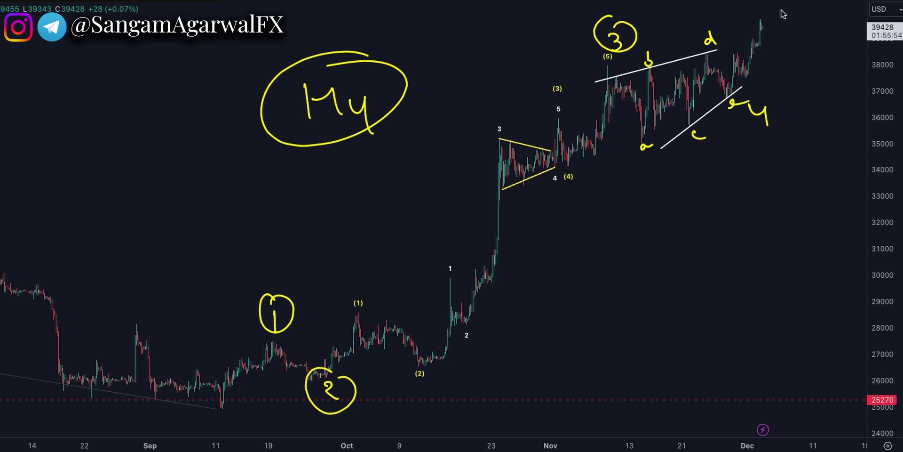
Handwrite a circled 5 at the latest high, circle the 4, and sketch a sideways move and drop from the latest price
{"action": "left_click_drag", "start_coordinate": [781, 12], "coordinate": [779, 26]}
{"action": "left_click_drag", "start_coordinate": [781, 12], "coordinate": [793, 8]}
{"action": "mouse_move", "coordinate": [747, 86]}
{"action": "left_mouse_down"}
{"action": "mouse_move", "coordinate": [732, 125]}
{"action": "mouse_move", "coordinate": [774, 87]}
{"action": "left_mouse_up"}
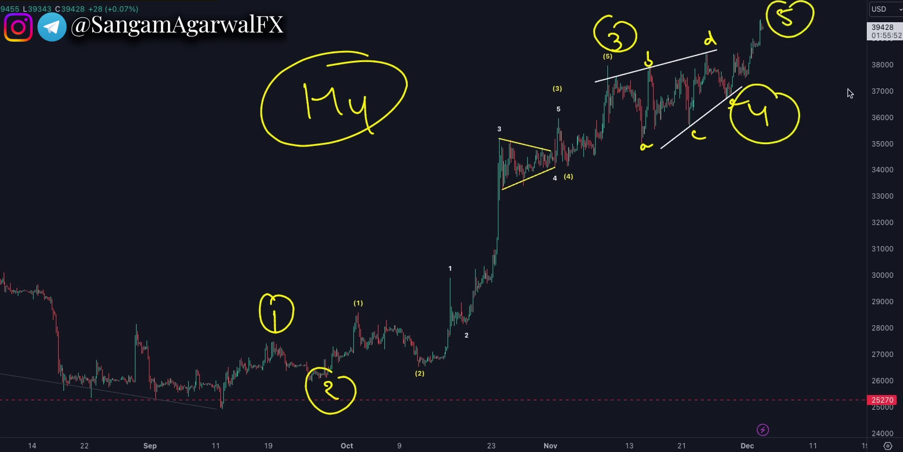
{"action": "mouse_move", "coordinate": [760, 32]}
{"action": "left_mouse_down"}
{"action": "mouse_move", "coordinate": [828, 33]}
{"action": "mouse_move", "coordinate": [829, 72]}
{"action": "left_mouse_up"}
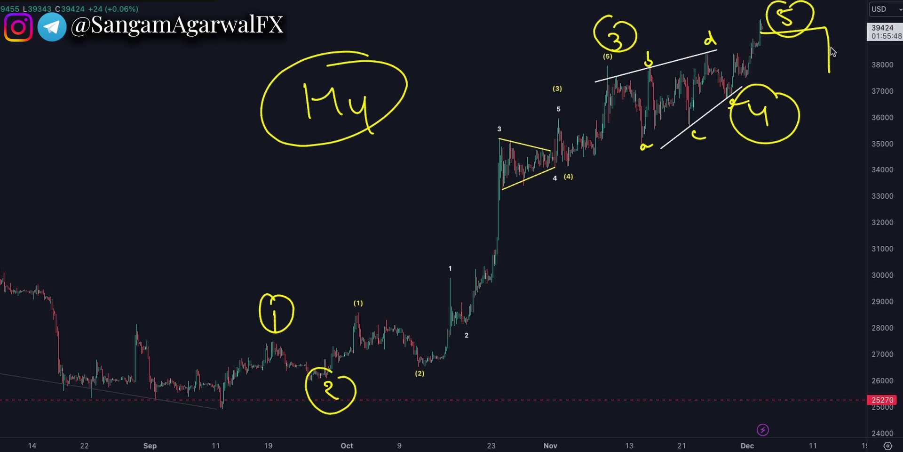
{"action": "left_click_drag", "start_coordinate": [473, 205], "coordinate": [710, 201]}
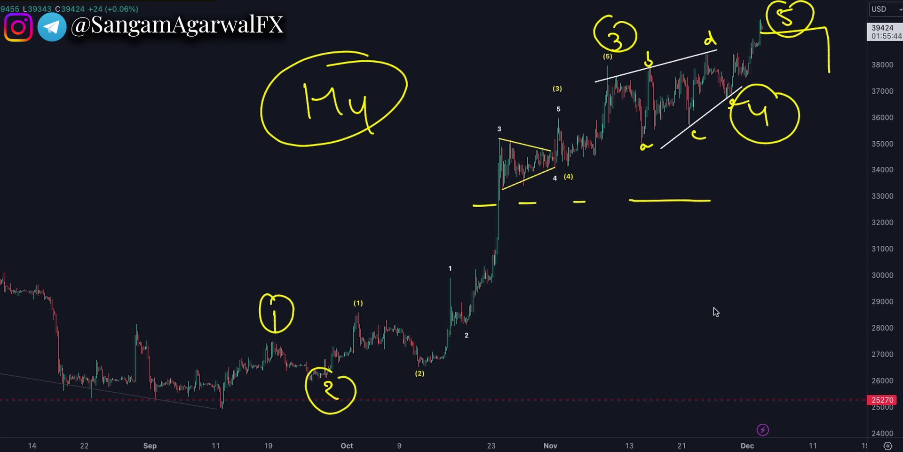
{"action": "key", "text": "super+z"}
{"action": "key", "text": "super+z"}
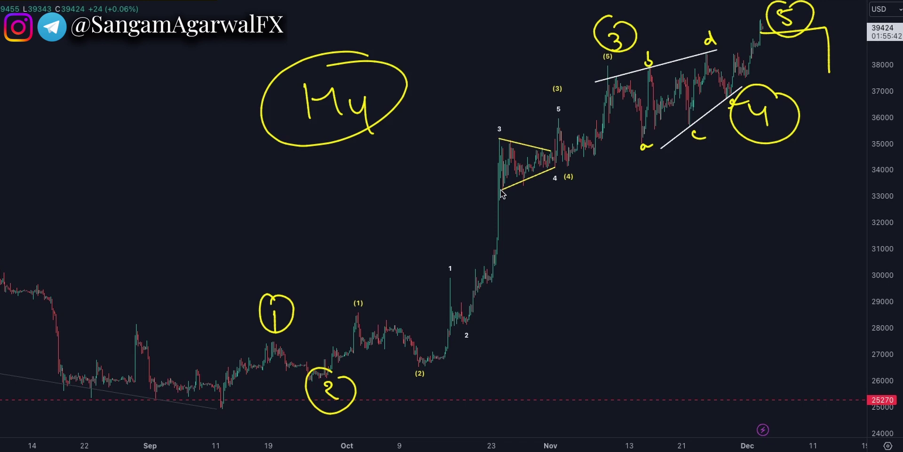
Draw a dashed line labelled "33K" from the triangle's low with a zigzag decline, and replace the notes with a wavy decline from the latest high
{"action": "left_click_drag", "start_coordinate": [673, 192], "coordinate": [858, 183]}
{"action": "mouse_move", "coordinate": [831, 71]}
{"action": "left_mouse_down"}
{"action": "mouse_move", "coordinate": [852, 104]}
{"action": "mouse_move", "coordinate": [871, 170]}
{"action": "left_mouse_up"}
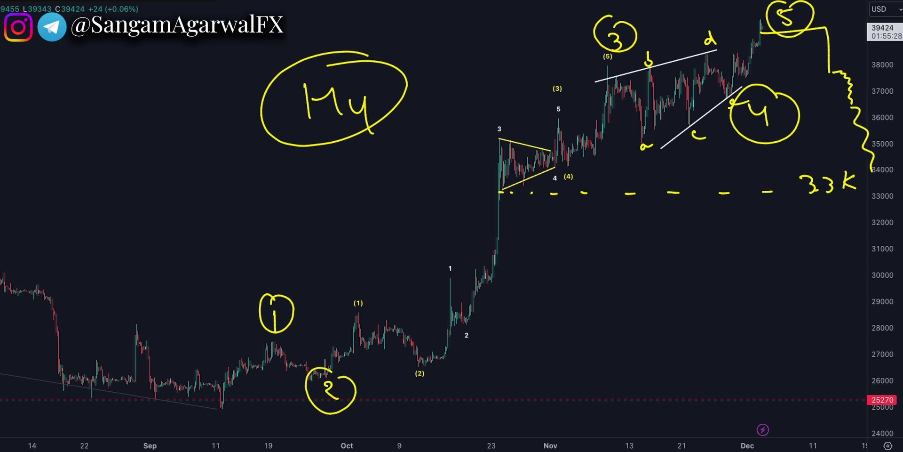
{"action": "key", "text": "Escape"}
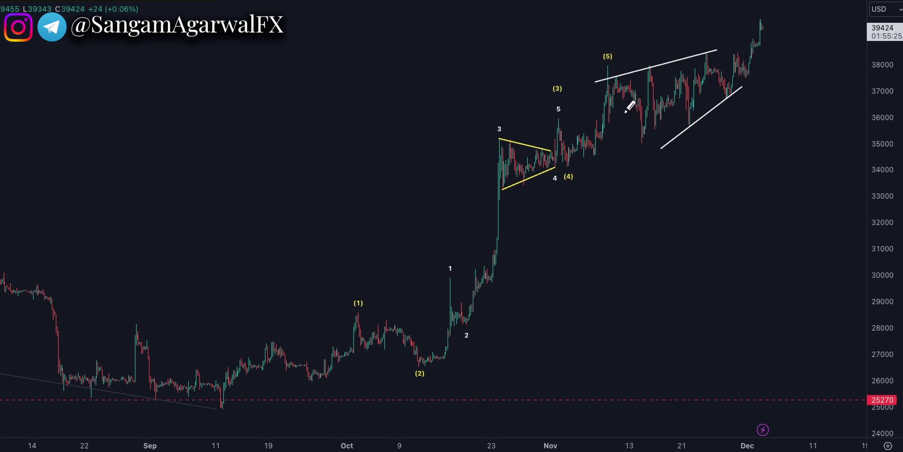
{"action": "mouse_move", "coordinate": [606, 80]}
{"action": "left_mouse_down"}
{"action": "mouse_move", "coordinate": [663, 72]}
{"action": "mouse_move", "coordinate": [725, 90]}
{"action": "mouse_move", "coordinate": [784, 37]}
{"action": "mouse_move", "coordinate": [796, 41]}
{"action": "mouse_move", "coordinate": [802, 68]}
{"action": "left_mouse_up"}
{"action": "key", "text": "e"}
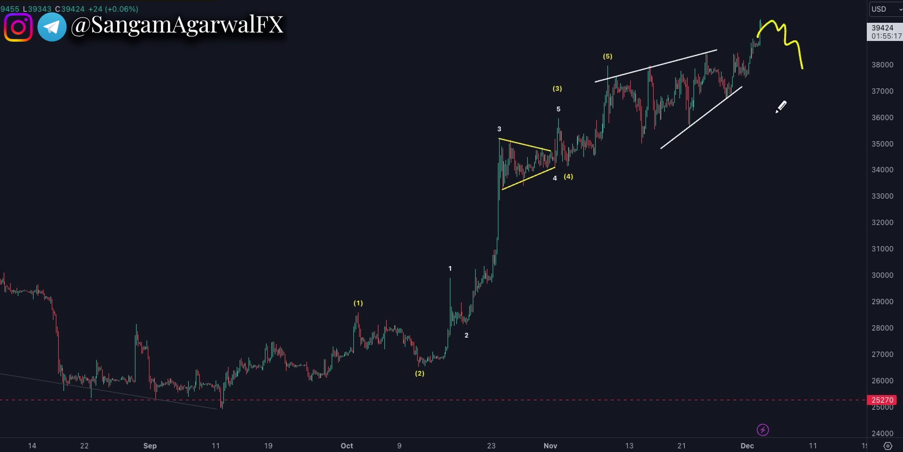
Switch to the silver chart, circle the latest rally, sketch a decline to the grey zone near 23.5, and clear the notes
{"action": "left_click_drag", "start_coordinate": [713, 134], "coordinate": [713, 167]}
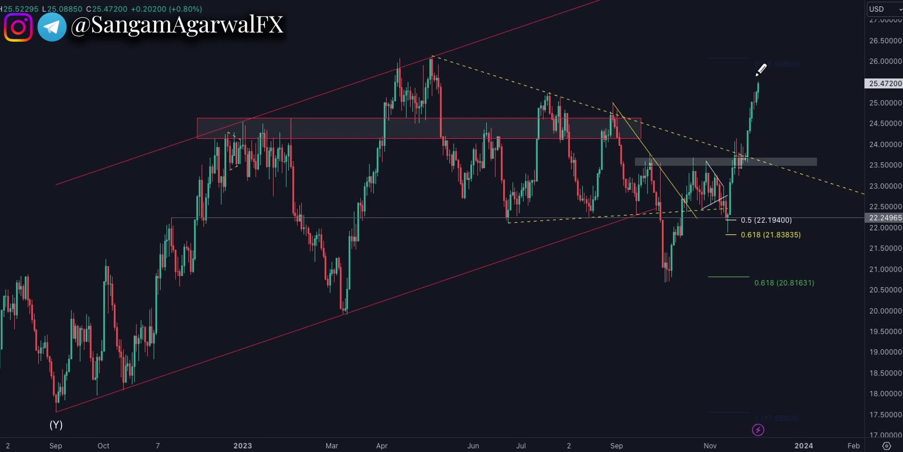
{"action": "mouse_move", "coordinate": [770, 68]}
{"action": "left_mouse_down"}
{"action": "mouse_move", "coordinate": [741, 68]}
{"action": "mouse_move", "coordinate": [784, 108]}
{"action": "mouse_move", "coordinate": [810, 161]}
{"action": "left_mouse_up"}
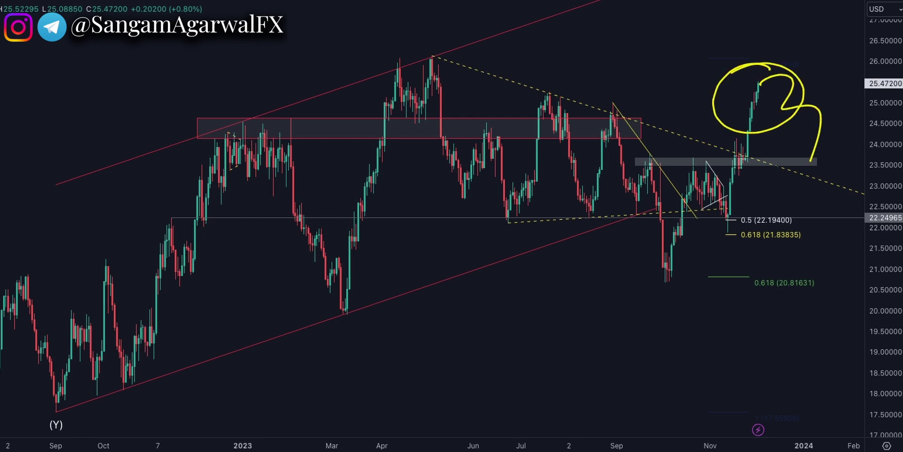
{"action": "mouse_move", "coordinate": [110, 408]}
{"action": "left_mouse_down"}
{"action": "mouse_move", "coordinate": [413, 73]}
{"action": "mouse_move", "coordinate": [607, 211]}
{"action": "mouse_move", "coordinate": [657, 282]}
{"action": "mouse_move", "coordinate": [690, 150]}
{"action": "mouse_move", "coordinate": [732, 254]}
{"action": "mouse_move", "coordinate": [763, 58]}
{"action": "left_mouse_up"}
{"action": "left_click", "coordinate": [688, 161]}
{"action": "key", "text": "Delete"}
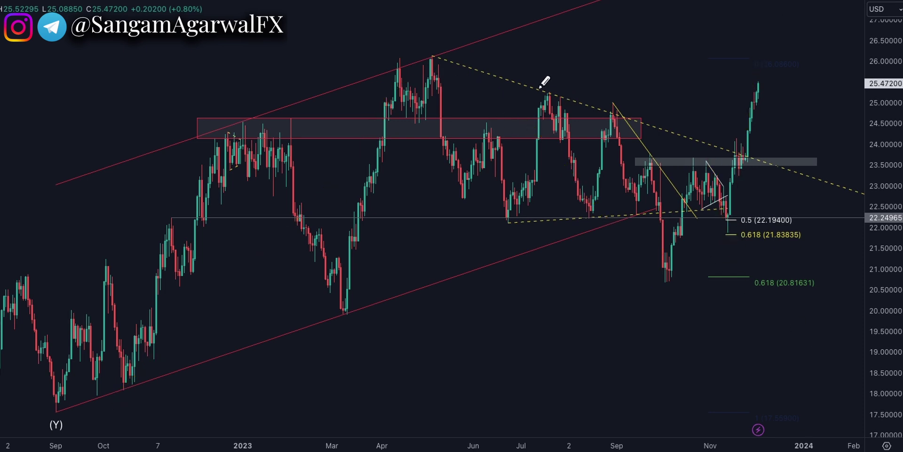
Draw a line along the April and May highs labelled "26", sketch a drop from it, and circle the 0.618 (21.83835) level with "22"
{"action": "left_click_drag", "start_coordinate": [392, 63], "coordinate": [823, 53]}
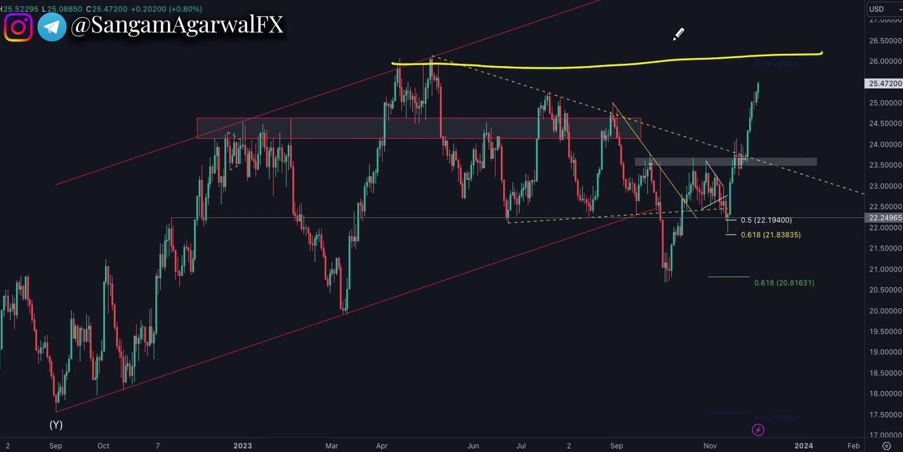
{"action": "mouse_move", "coordinate": [674, 39]}
{"action": "left_mouse_down"}
{"action": "mouse_move", "coordinate": [690, 48]}
{"action": "mouse_move", "coordinate": [701, 40]}
{"action": "left_mouse_up"}
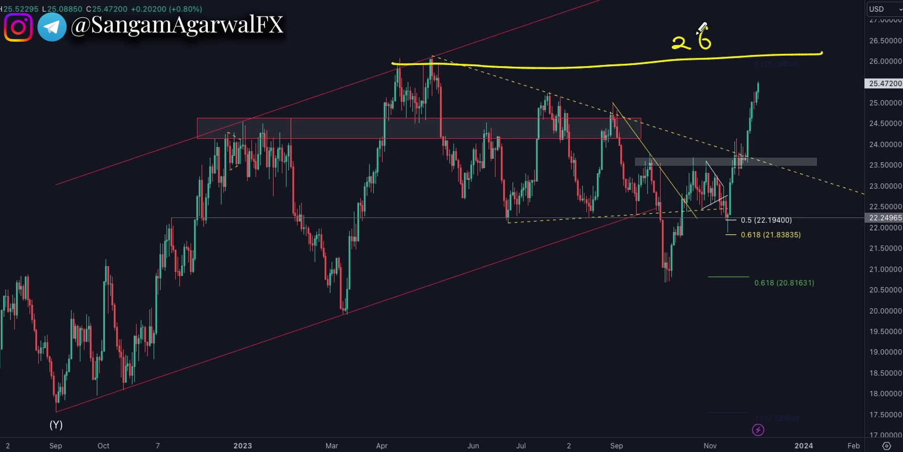
{"action": "mouse_move", "coordinate": [779, 60]}
{"action": "left_mouse_down"}
{"action": "mouse_move", "coordinate": [793, 57]}
{"action": "mouse_move", "coordinate": [816, 82]}
{"action": "left_mouse_up"}
{"action": "mouse_move", "coordinate": [774, 218]}
{"action": "left_mouse_down"}
{"action": "mouse_move", "coordinate": [802, 217]}
{"action": "mouse_move", "coordinate": [795, 212]}
{"action": "mouse_move", "coordinate": [841, 239]}
{"action": "mouse_move", "coordinate": [866, 238]}
{"action": "left_mouse_up"}
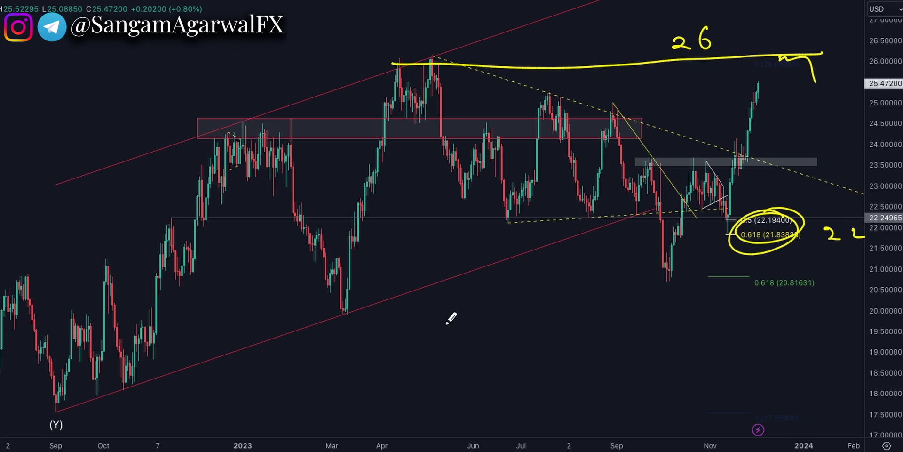
Handwrite "Bitcoin", "gold" and "Silver" in the empty area below the price action
{"action": "mouse_move", "coordinate": [457, 308]}
{"action": "left_mouse_down"}
{"action": "mouse_move", "coordinate": [468, 320]}
{"action": "mouse_move", "coordinate": [494, 307]}
{"action": "mouse_move", "coordinate": [572, 324]}
{"action": "left_mouse_up"}
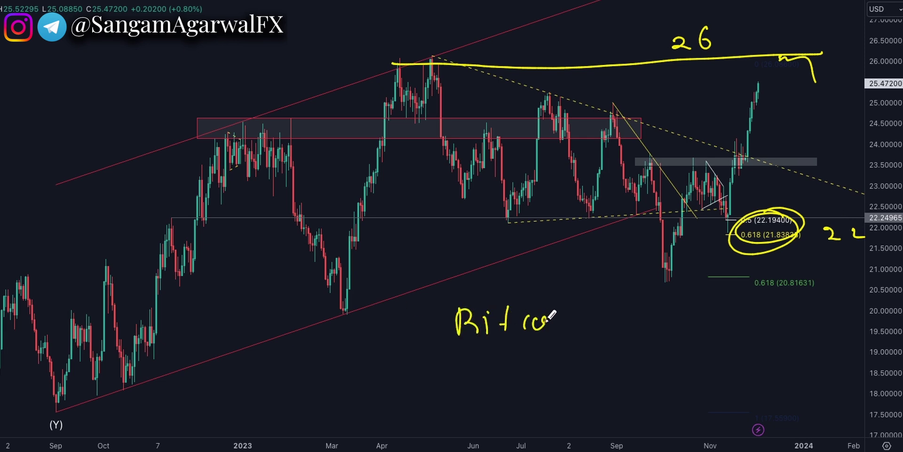
{"action": "left_click_drag", "start_coordinate": [652, 318], "coordinate": [769, 324]}
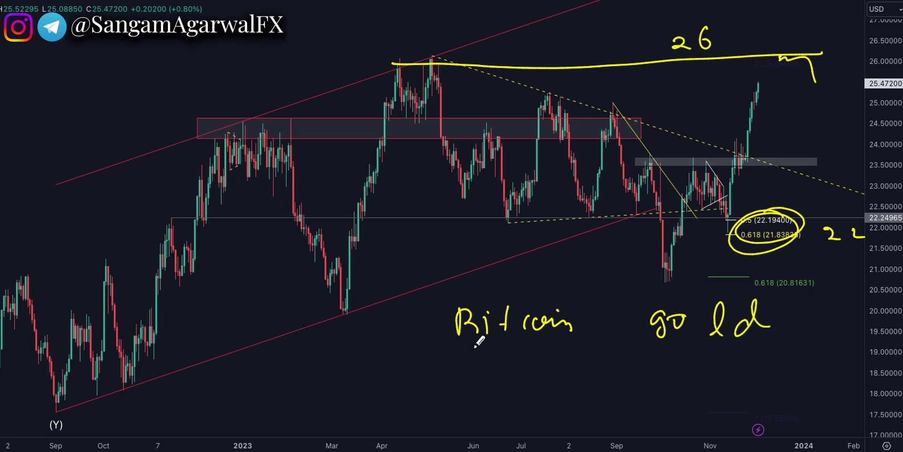
{"action": "left_click_drag", "start_coordinate": [479, 322], "coordinate": [465, 335]}
{"action": "left_click_drag", "start_coordinate": [563, 367], "coordinate": [548, 389]}
{"action": "left_click_drag", "start_coordinate": [569, 376], "coordinate": [573, 392]}
{"action": "left_click_drag", "start_coordinate": [596, 365], "coordinate": [589, 399]}
{"action": "mouse_move", "coordinate": [609, 381]}
{"action": "left_mouse_down"}
{"action": "mouse_move", "coordinate": [610, 390]}
{"action": "mouse_move", "coordinate": [640, 383]}
{"action": "left_mouse_up"}
{"action": "left_click", "coordinate": [573, 370]}
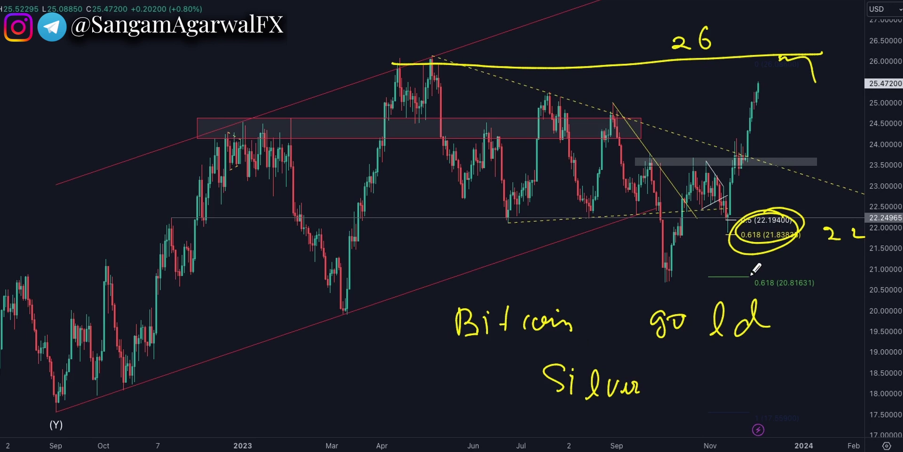
Replace the notes with a line at the May high labelled "$ 26" and a line along the grey zone labelled "23.5"
{"action": "left_click_drag", "start_coordinate": [721, 351], "coordinate": [728, 348]}
{"action": "mouse_move", "coordinate": [763, 86]}
{"action": "left_mouse_down"}
{"action": "mouse_move", "coordinate": [793, 96]}
{"action": "mouse_move", "coordinate": [795, 120]}
{"action": "left_mouse_up"}
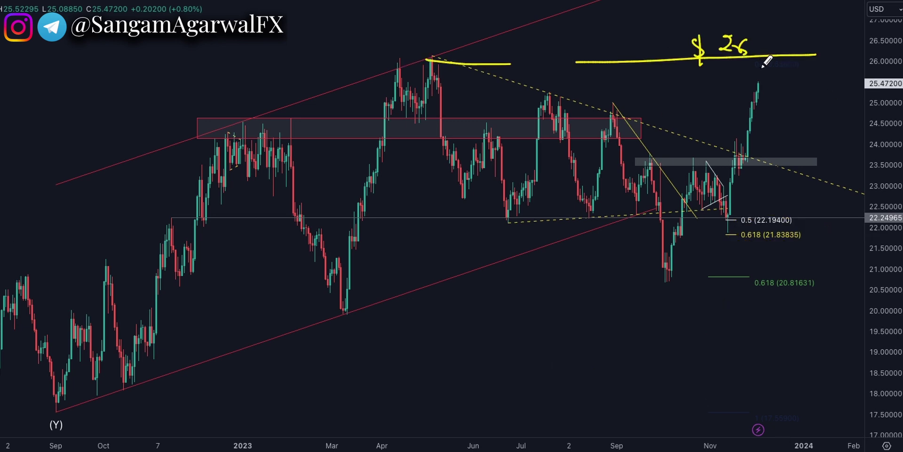
{"action": "mouse_move", "coordinate": [652, 163]}
{"action": "left_mouse_down"}
{"action": "mouse_move", "coordinate": [823, 155]}
{"action": "mouse_move", "coordinate": [788, 167]}
{"action": "mouse_move", "coordinate": [802, 154]}
{"action": "left_mouse_up"}
{"action": "mouse_move", "coordinate": [811, 145]}
{"action": "left_mouse_down"}
{"action": "mouse_move", "coordinate": [813, 154]}
{"action": "mouse_move", "coordinate": [836, 155]}
{"action": "mouse_move", "coordinate": [847, 139]}
{"action": "left_mouse_up"}
{"action": "left_click", "coordinate": [824, 152]}
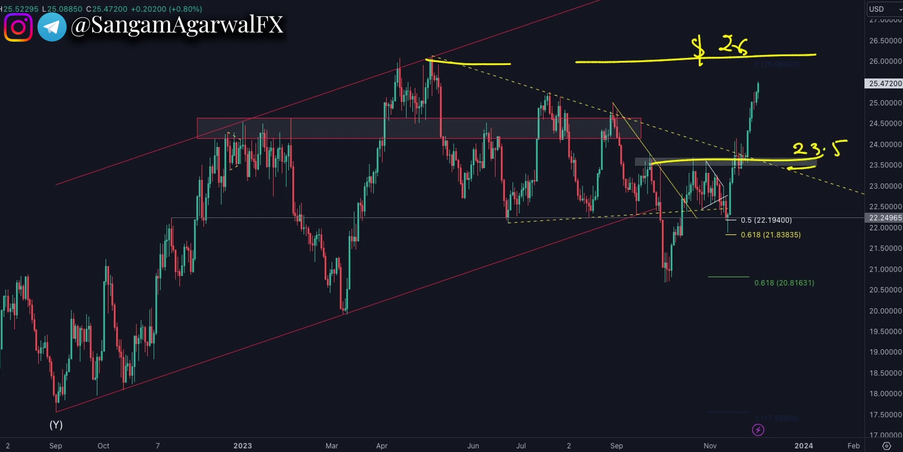
Clear the notes, circle the 0.5 to 0.618 reaction low, trace the rally from it, handwrite "FED", and clear the annotations
{"action": "left_click", "coordinate": [1, 302]}
{"action": "mouse_move", "coordinate": [731, 213]}
{"action": "left_mouse_down"}
{"action": "mouse_move", "coordinate": [717, 219]}
{"action": "mouse_move", "coordinate": [735, 222]}
{"action": "left_mouse_up"}
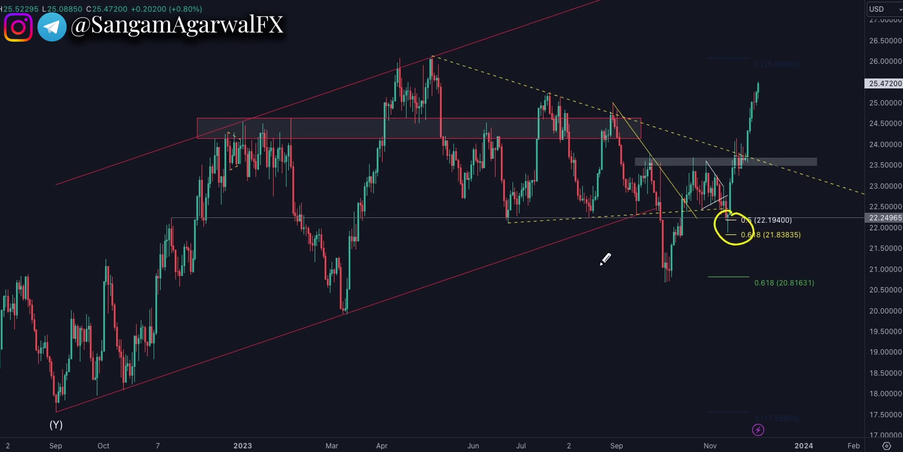
{"action": "mouse_move", "coordinate": [715, 256]}
{"action": "left_mouse_down"}
{"action": "mouse_move", "coordinate": [729, 238]}
{"action": "mouse_move", "coordinate": [754, 87]}
{"action": "left_mouse_up"}
{"action": "left_click_drag", "start_coordinate": [580, 316], "coordinate": [580, 339]}
{"action": "left_click_drag", "start_coordinate": [580, 317], "coordinate": [591, 315]}
{"action": "left_click_drag", "start_coordinate": [581, 325], "coordinate": [615, 339]}
{"action": "left_click_drag", "start_coordinate": [632, 324], "coordinate": [630, 338]}
{"action": "left_click_drag", "start_coordinate": [631, 319], "coordinate": [631, 338]}
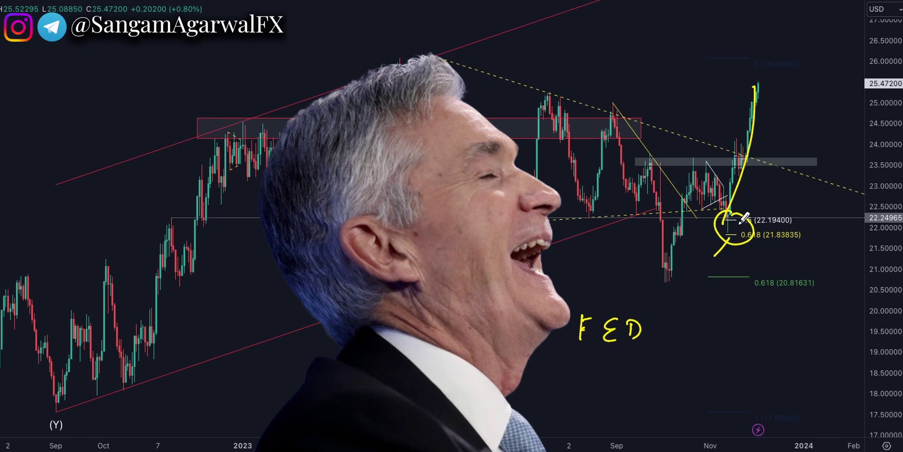
{"action": "left_click_drag", "start_coordinate": [756, 86], "coordinate": [780, 87]}
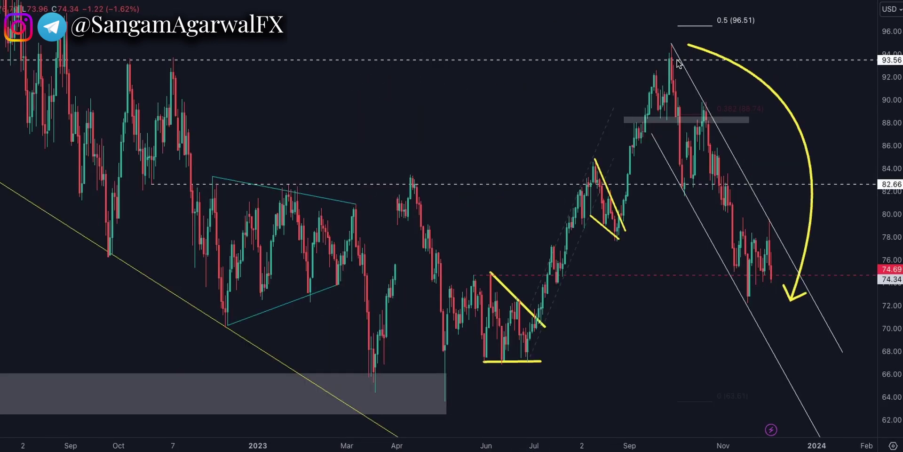
Switch to the crude oil chart, sketch a stepped decline from the peak, and replace it with handwritten wave numbers 1 to 5
{"action": "mouse_move", "coordinate": [677, 63]}
{"action": "left_mouse_down"}
{"action": "mouse_move", "coordinate": [791, 254]}
{"action": "mouse_move", "coordinate": [781, 299]}
{"action": "left_mouse_up"}
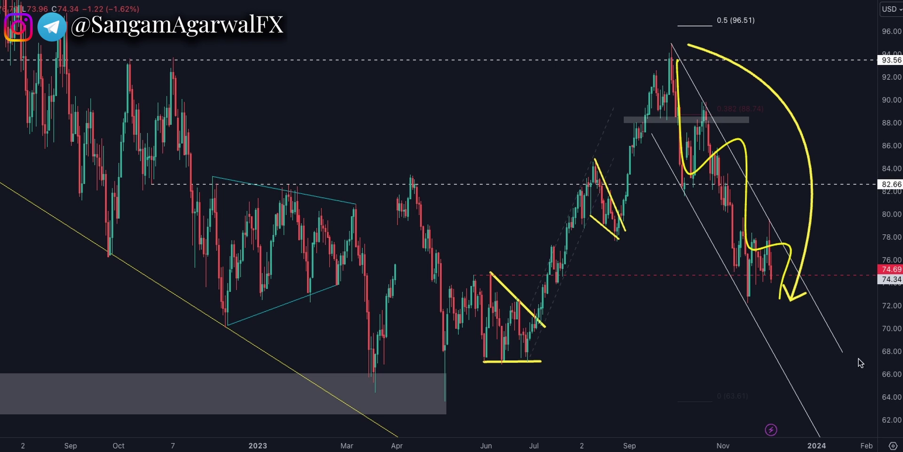
{"action": "left_click_drag", "start_coordinate": [688, 192], "coordinate": [694, 210]}
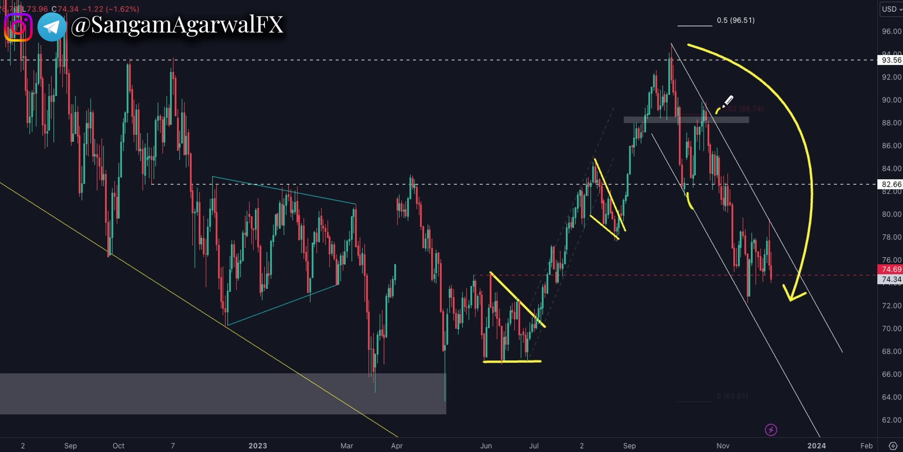
{"action": "left_click_drag", "start_coordinate": [717, 111], "coordinate": [741, 120]}
{"action": "left_click_drag", "start_coordinate": [727, 306], "coordinate": [728, 325]}
{"action": "left_click_drag", "start_coordinate": [781, 225], "coordinate": [787, 260]}
{"action": "left_click_drag", "start_coordinate": [814, 314], "coordinate": [811, 338]}
{"action": "left_click_drag", "start_coordinate": [819, 313], "coordinate": [841, 308]}
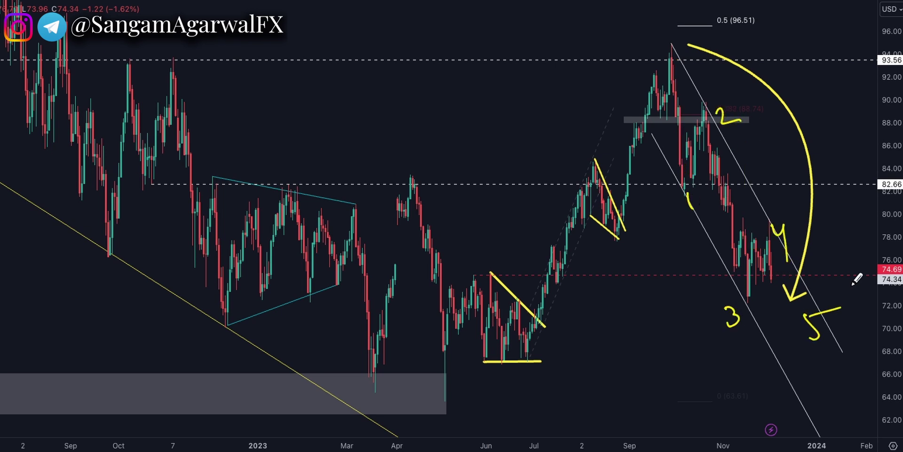
Circle the three touch points on the descending channel's upper line, then clear the circles and wave numbers
{"action": "left_click_drag", "start_coordinate": [673, 44], "coordinate": [687, 47]}
{"action": "left_click_drag", "start_coordinate": [715, 99], "coordinate": [727, 102]}
{"action": "left_click_drag", "start_coordinate": [776, 220], "coordinate": [775, 215]}
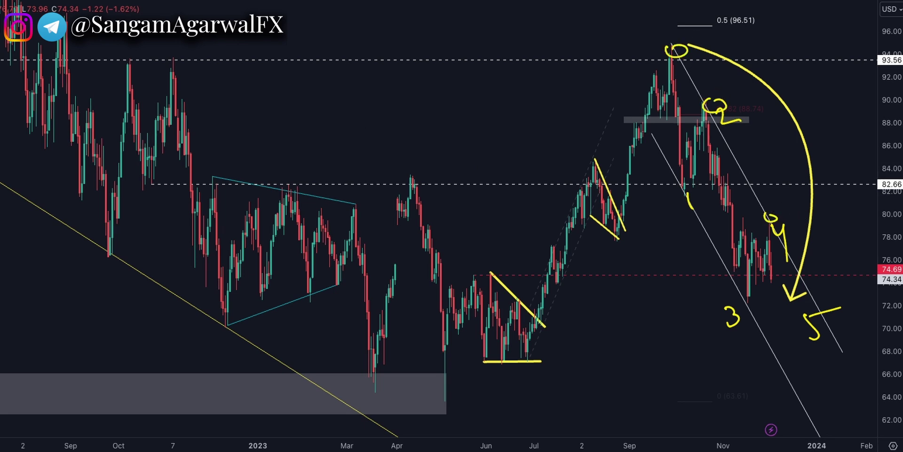
{"action": "key", "text": "Delete"}
Handwrite 1 and 2 at the channel's first upper touches, mark the third touch and a decline from it, and clear the notes
{"action": "left_click_drag", "start_coordinate": [678, 45], "coordinate": [680, 53]}
{"action": "left_click_drag", "start_coordinate": [712, 101], "coordinate": [726, 109]}
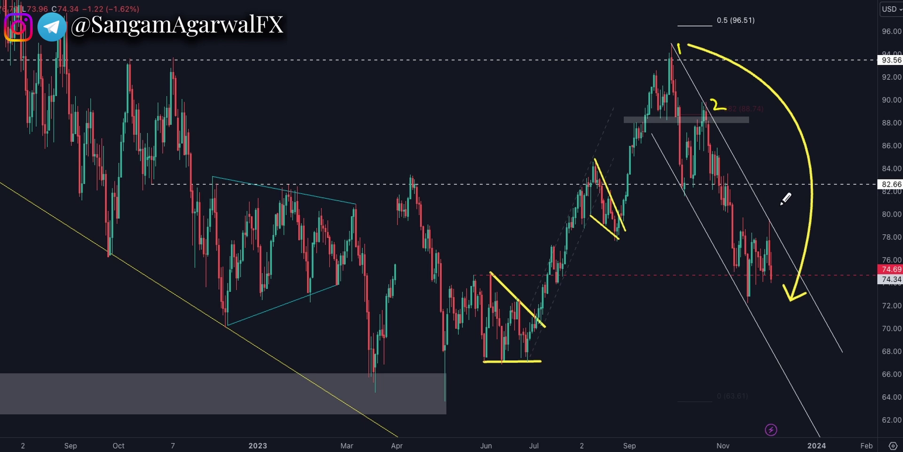
{"action": "mouse_move", "coordinate": [773, 213]}
{"action": "left_mouse_down"}
{"action": "mouse_move", "coordinate": [782, 209]}
{"action": "mouse_move", "coordinate": [775, 226]}
{"action": "left_mouse_up"}
{"action": "left_click_drag", "start_coordinate": [793, 261], "coordinate": [825, 306]}
{"action": "key", "text": "Delete"}
Draw a line at the latest price and a line near the 82.66 level labelled "82", and clear the notes
{"action": "left_click_drag", "start_coordinate": [778, 275], "coordinate": [795, 279]}
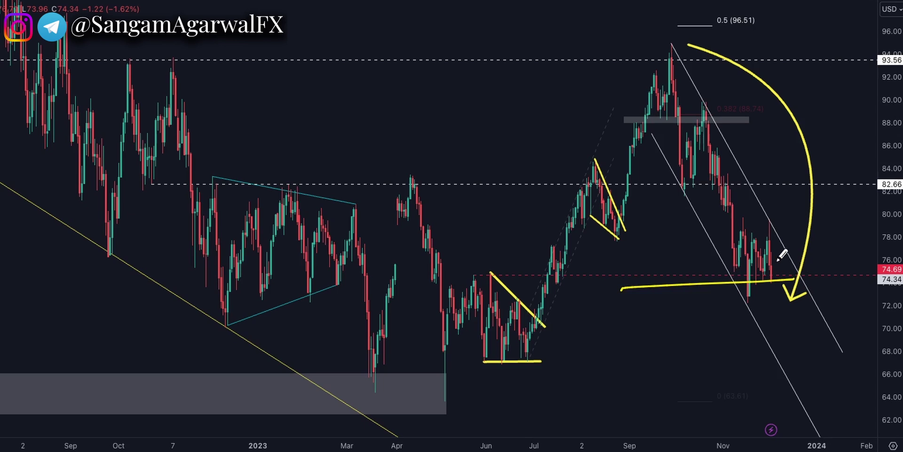
{"action": "mouse_move", "coordinate": [705, 195]}
{"action": "left_mouse_down"}
{"action": "mouse_move", "coordinate": [814, 184]}
{"action": "mouse_move", "coordinate": [815, 165]}
{"action": "mouse_move", "coordinate": [814, 186]}
{"action": "left_mouse_up"}
{"action": "left_click_drag", "start_coordinate": [829, 167], "coordinate": [842, 185]}
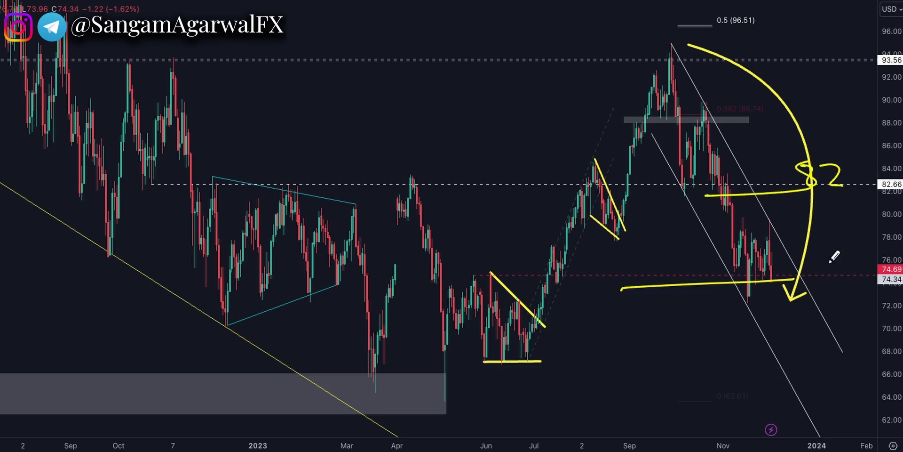
{"action": "left_click_drag", "start_coordinate": [814, 280], "coordinate": [850, 306]}
{"action": "key", "text": "Escape"}
Handwrite a circled "93" at the 93.56 level and draw a line from the March low labelled "63"
{"action": "left_click_drag", "start_coordinate": [776, 46], "coordinate": [775, 62]}
{"action": "left_click_drag", "start_coordinate": [785, 45], "coordinate": [788, 60]}
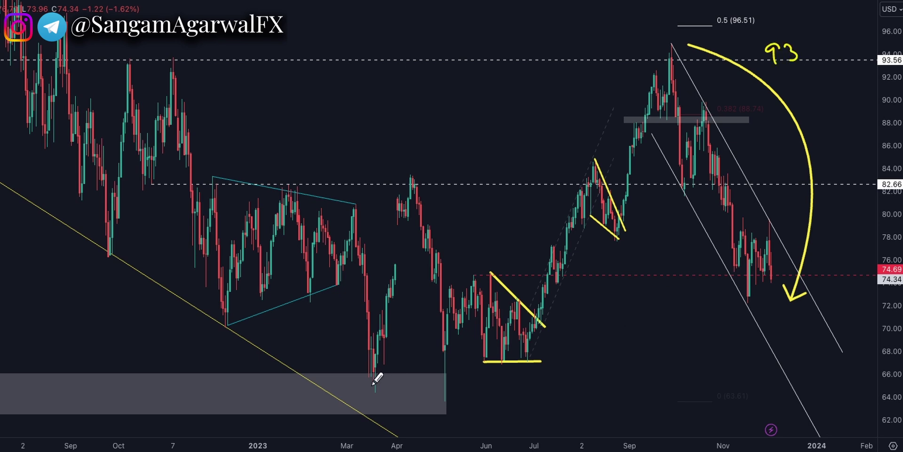
{"action": "mouse_move", "coordinate": [345, 396]}
{"action": "left_mouse_down"}
{"action": "mouse_move", "coordinate": [824, 375]}
{"action": "mouse_move", "coordinate": [856, 387]}
{"action": "left_mouse_up"}
{"action": "left_click_drag", "start_coordinate": [809, 41], "coordinate": [810, 34]}
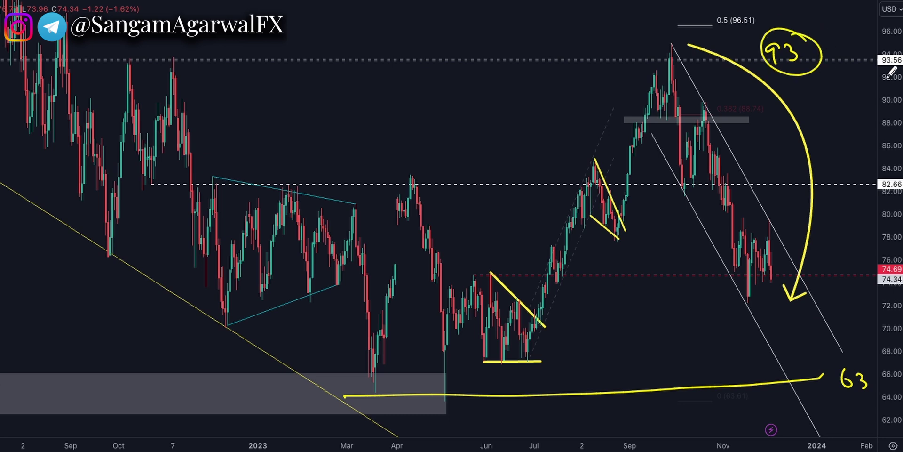
Circle the peak at the top of the descending channel and the handwritten "63"
{"action": "left_click_drag", "start_coordinate": [677, 56], "coordinate": [675, 53]}
{"action": "left_click_drag", "start_coordinate": [819, 374], "coordinate": [821, 386]}
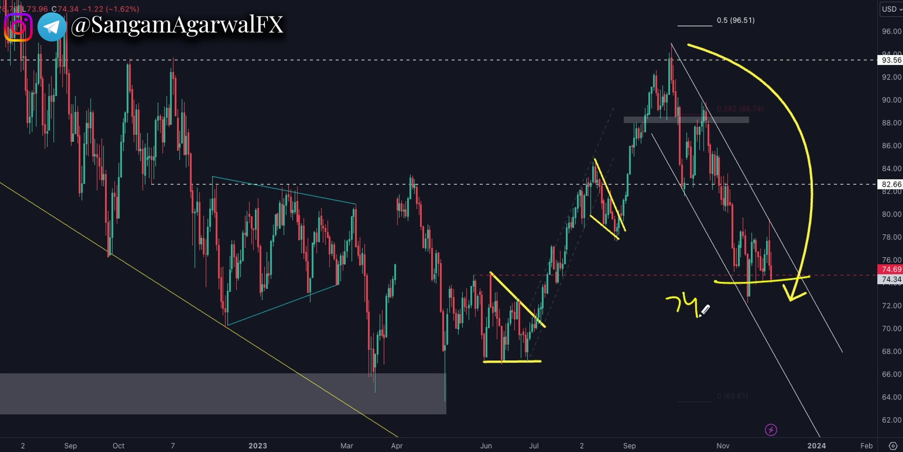
Draw a short line near the 82.66 level labelled "82" and a long support line from the March low
{"action": "left_click_drag", "start_coordinate": [729, 186], "coordinate": [810, 182]}
{"action": "mouse_move", "coordinate": [367, 399]}
{"action": "left_mouse_down"}
{"action": "mouse_move", "coordinate": [524, 399]}
{"action": "mouse_move", "coordinate": [827, 379]}
{"action": "left_mouse_up"}
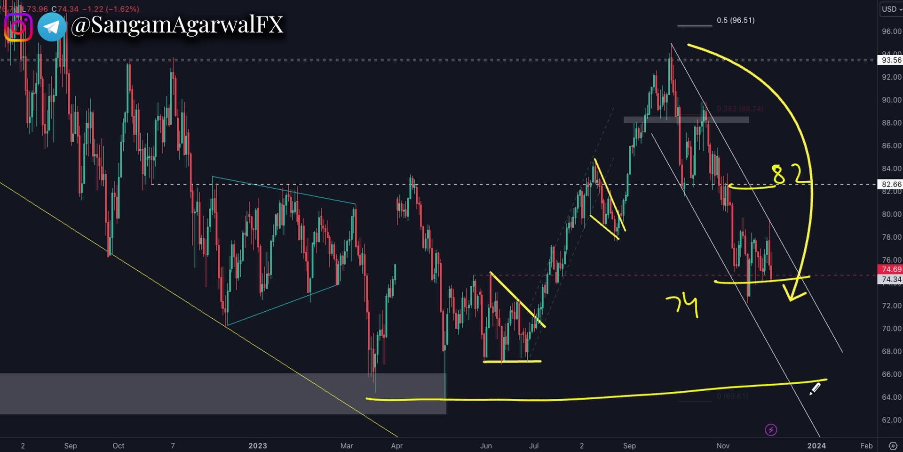
{"action": "mouse_move", "coordinate": [775, 394]}
{"action": "left_mouse_down"}
{"action": "mouse_move", "coordinate": [772, 404]}
{"action": "mouse_move", "coordinate": [787, 414]}
{"action": "left_mouse_up"}
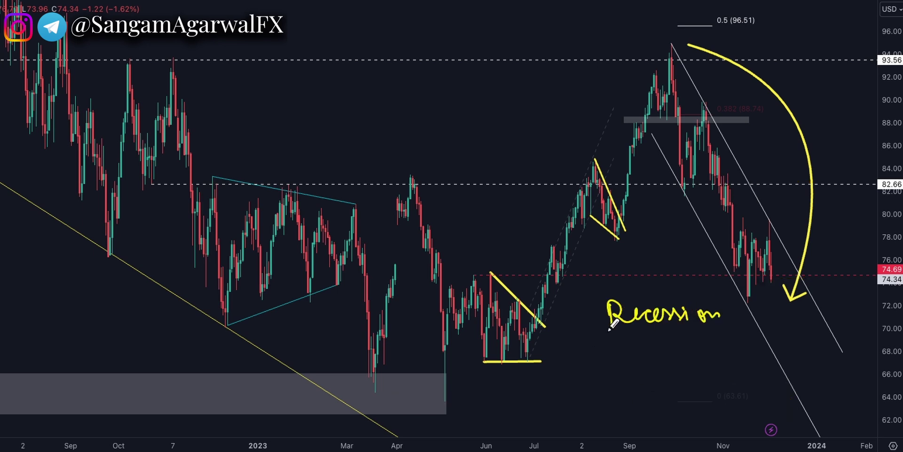
Handwrite "OPEC" under "Recession" with an arrow beside it, sketch a rise from the latest price, and clear the notes
{"action": "mouse_move", "coordinate": [629, 346]}
{"action": "left_mouse_down"}
{"action": "mouse_move", "coordinate": [635, 361]}
{"action": "mouse_move", "coordinate": [642, 347]}
{"action": "left_mouse_up"}
{"action": "mouse_move", "coordinate": [645, 351]}
{"action": "left_mouse_down"}
{"action": "mouse_move", "coordinate": [679, 369]}
{"action": "mouse_move", "coordinate": [704, 365]}
{"action": "left_mouse_up"}
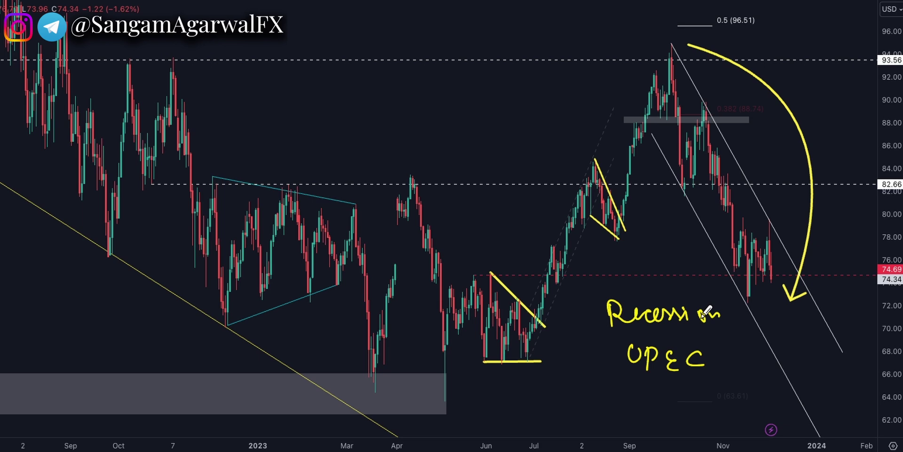
{"action": "mouse_move", "coordinate": [717, 356]}
{"action": "left_mouse_down"}
{"action": "mouse_move", "coordinate": [746, 326]}
{"action": "mouse_move", "coordinate": [745, 336]}
{"action": "left_mouse_up"}
{"action": "left_click_drag", "start_coordinate": [772, 281], "coordinate": [822, 240]}
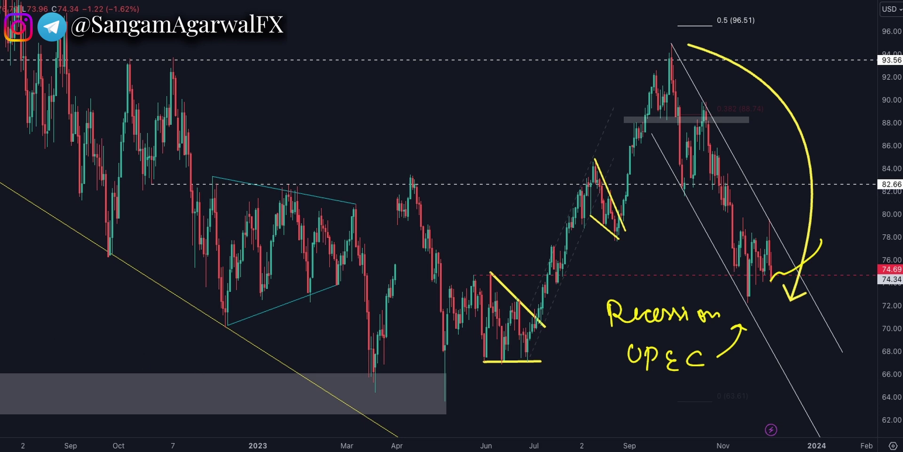
{"action": "key", "text": "Delete"}
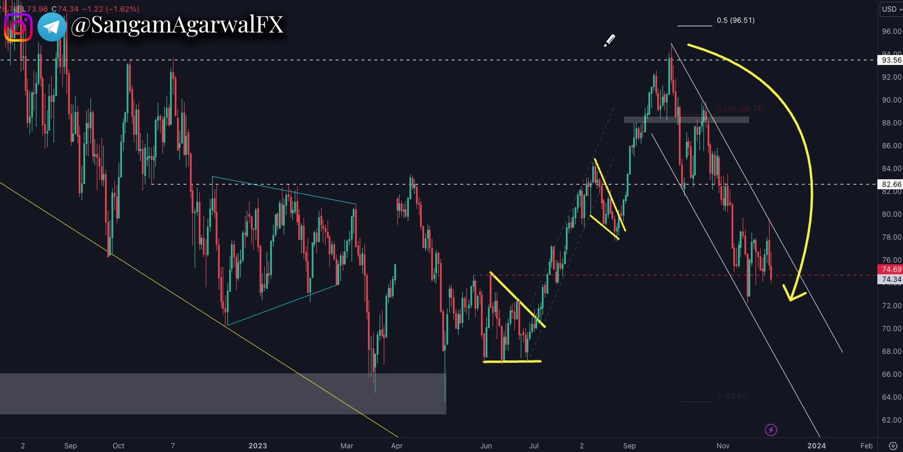
Handwrite "120" above the channel's peak and a circled "74" below the latest price, and draw an upward arrow
{"action": "mouse_move", "coordinate": [603, 37]}
{"action": "left_mouse_down"}
{"action": "mouse_move", "coordinate": [609, 54]}
{"action": "mouse_move", "coordinate": [641, 42]}
{"action": "left_mouse_up"}
{"action": "mouse_move", "coordinate": [736, 320]}
{"action": "left_mouse_down"}
{"action": "mouse_move", "coordinate": [760, 315]}
{"action": "mouse_move", "coordinate": [761, 335]}
{"action": "left_mouse_up"}
{"action": "left_click_drag", "start_coordinate": [766, 317], "coordinate": [785, 333]}
{"action": "left_click_drag", "start_coordinate": [767, 297], "coordinate": [759, 294]}
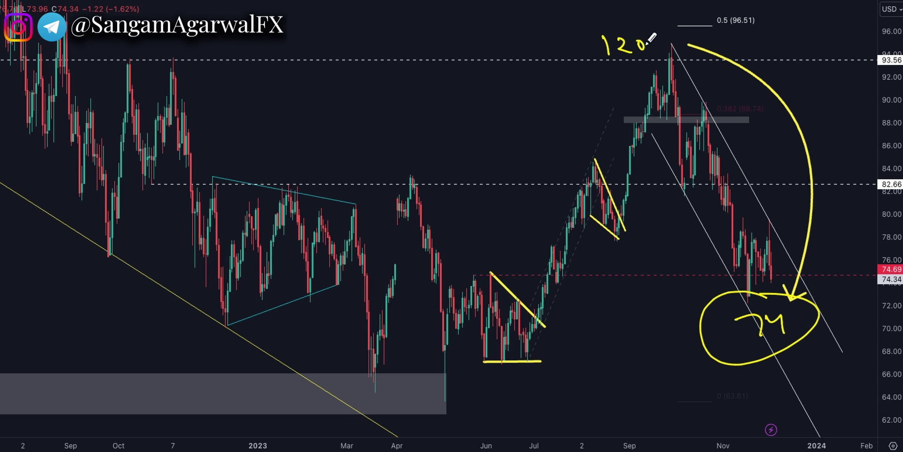
{"action": "left_click_drag", "start_coordinate": [650, 29], "coordinate": [655, 28]}
{"action": "left_click_drag", "start_coordinate": [743, 61], "coordinate": [790, 29]}
{"action": "left_click_drag", "start_coordinate": [779, 30], "coordinate": [791, 37]}
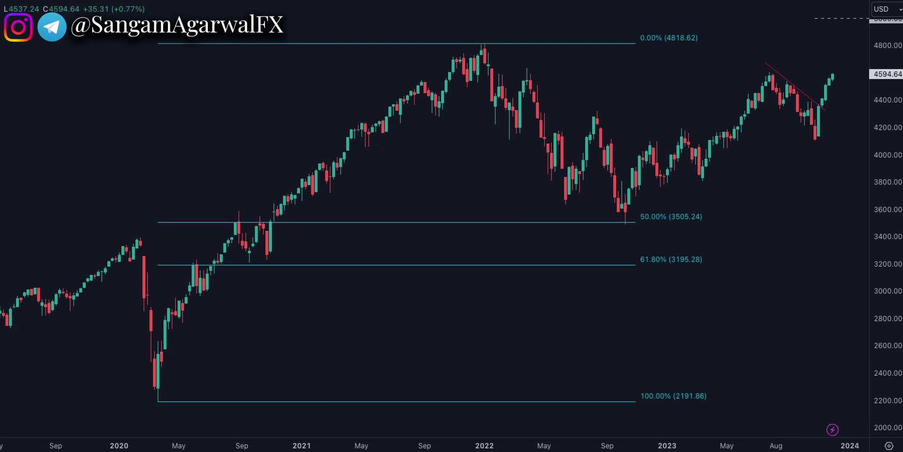
Circle the price swings since August, clear the marks, and circle just the latest rally with a small arrow at its low
{"action": "mouse_move", "coordinate": [845, 64]}
{"action": "left_mouse_down"}
{"action": "mouse_move", "coordinate": [767, 118]}
{"action": "mouse_move", "coordinate": [847, 51]}
{"action": "left_mouse_up"}
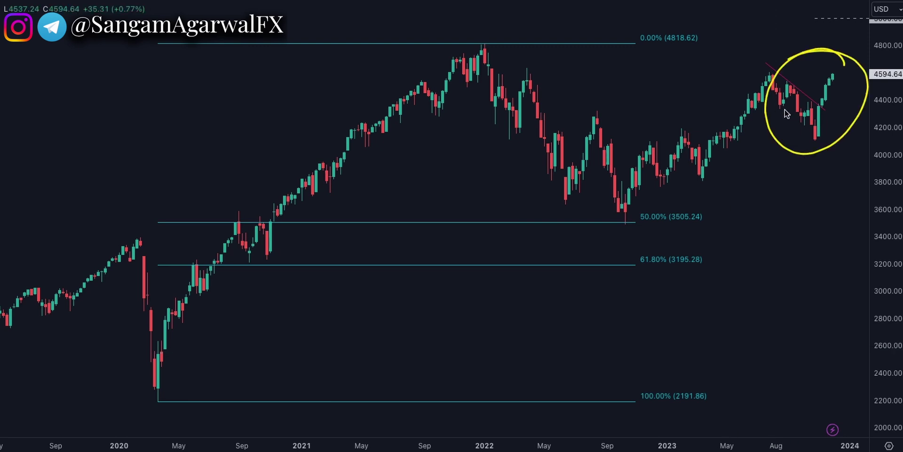
{"action": "left_click_drag", "start_coordinate": [795, 140], "coordinate": [879, 127]}
{"action": "key", "text": "Delete"}
{"action": "mouse_move", "coordinate": [845, 73]}
{"action": "left_mouse_down"}
{"action": "mouse_move", "coordinate": [834, 71]}
{"action": "mouse_move", "coordinate": [821, 140]}
{"action": "mouse_move", "coordinate": [845, 70]}
{"action": "left_mouse_up"}
{"action": "left_click_drag", "start_coordinate": [821, 128], "coordinate": [833, 127]}
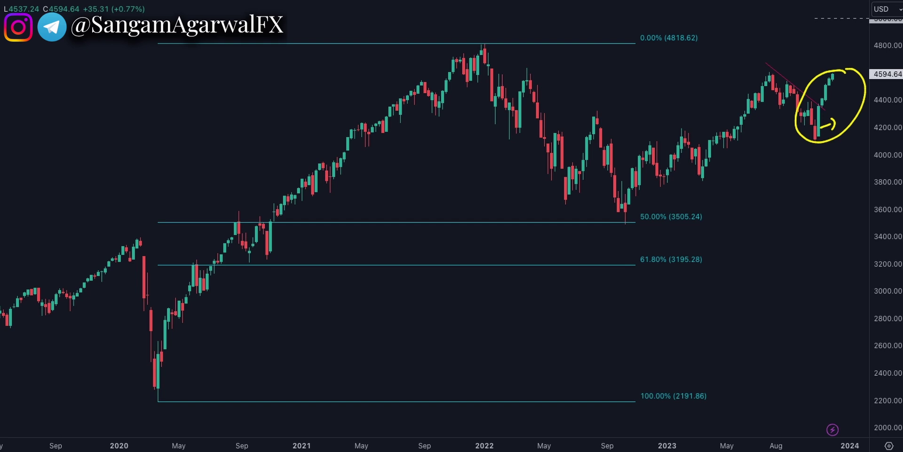
Handwrite an underlined "QE" heading with "S&P 500", "Bitcoin" and "Gold" listed beneath, and clear the notes
{"action": "mouse_move", "coordinate": [782, 185]}
{"action": "left_mouse_down"}
{"action": "mouse_move", "coordinate": [791, 204]}
{"action": "mouse_move", "coordinate": [815, 209]}
{"action": "left_mouse_up"}
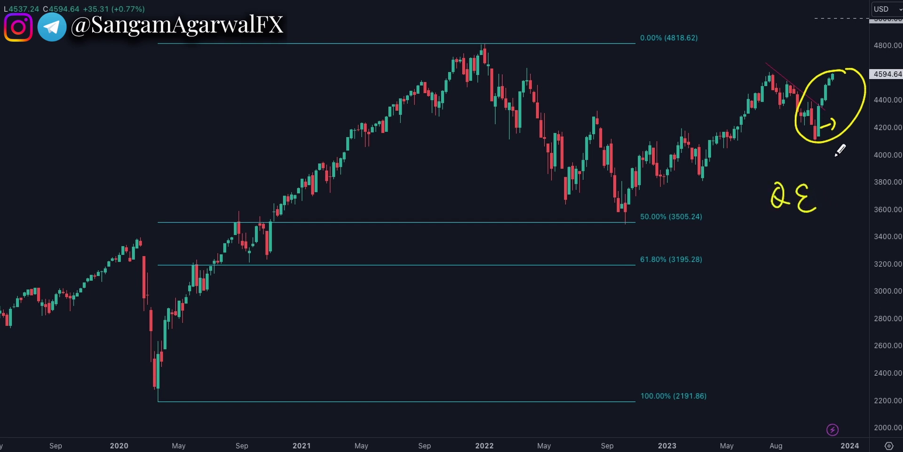
{"action": "left_click_drag", "start_coordinate": [753, 229], "coordinate": [830, 218]}
{"action": "mouse_move", "coordinate": [762, 249]}
{"action": "left_mouse_down"}
{"action": "mouse_move", "coordinate": [753, 265]}
{"action": "mouse_move", "coordinate": [784, 252]}
{"action": "mouse_move", "coordinate": [798, 260]}
{"action": "left_mouse_up"}
{"action": "left_click_drag", "start_coordinate": [810, 250], "coordinate": [809, 254]}
{"action": "left_click_drag", "start_coordinate": [754, 282], "coordinate": [756, 298]}
{"action": "left_click_drag", "start_coordinate": [763, 288], "coordinate": [764, 297]}
{"action": "left_click_drag", "start_coordinate": [771, 281], "coordinate": [772, 297]}
{"action": "left_click_drag", "start_coordinate": [783, 288], "coordinate": [820, 297]}
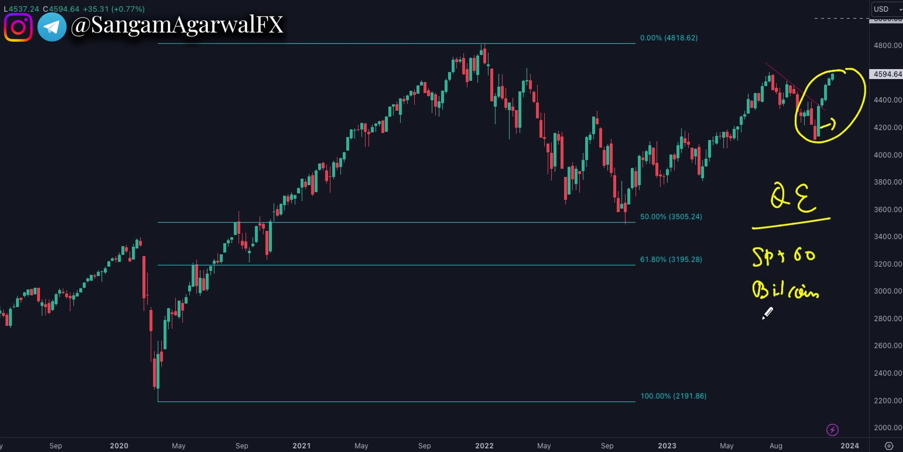
{"action": "left_click_drag", "start_coordinate": [763, 319], "coordinate": [750, 349]}
{"action": "left_click_drag", "start_coordinate": [776, 324], "coordinate": [795, 319]}
{"action": "left_click_drag", "start_coordinate": [813, 320], "coordinate": [808, 332]}
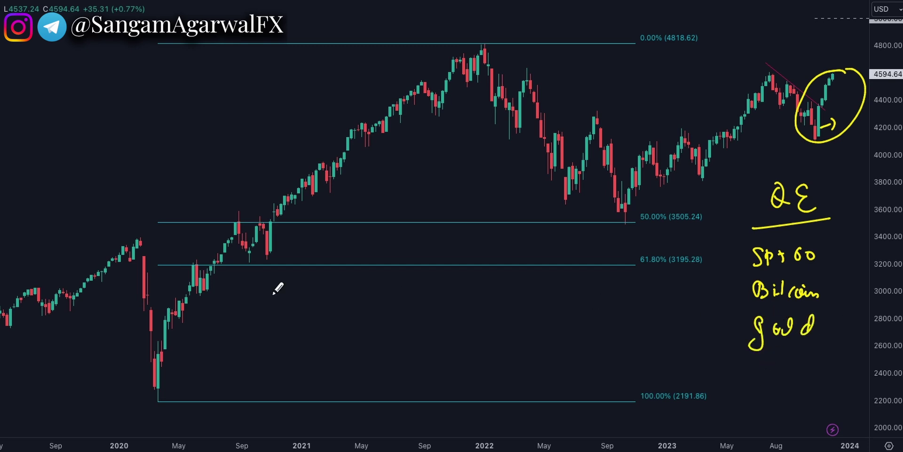
{"action": "key", "text": "Delete"}
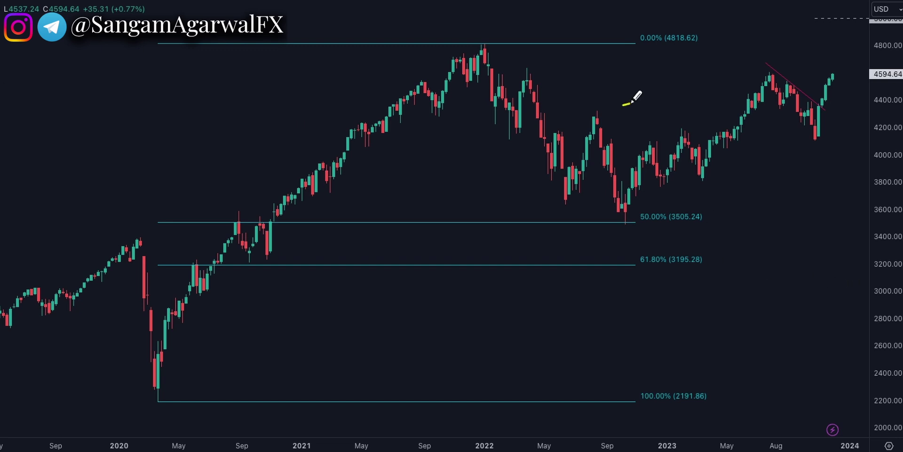
Outline a rising channel with one line over the 2023 highs and another up from the low at the 50% retracement
{"action": "left_click_drag", "start_coordinate": [622, 105], "coordinate": [815, 60]}
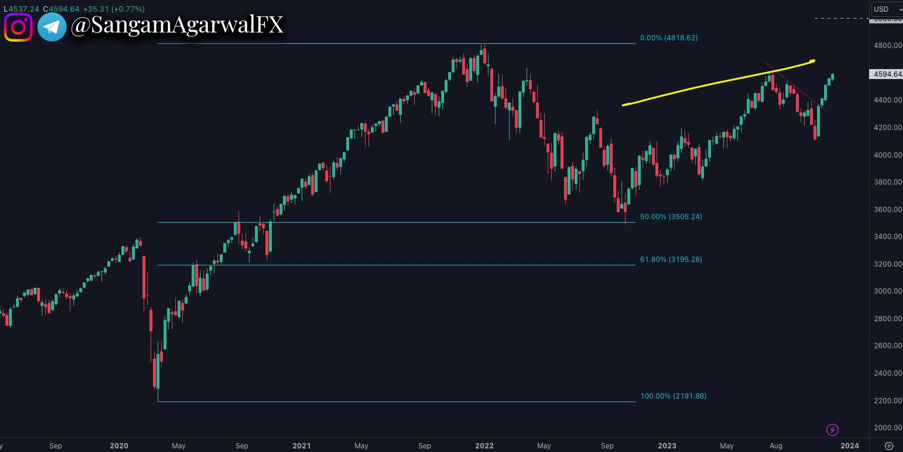
{"action": "key", "text": "e"}
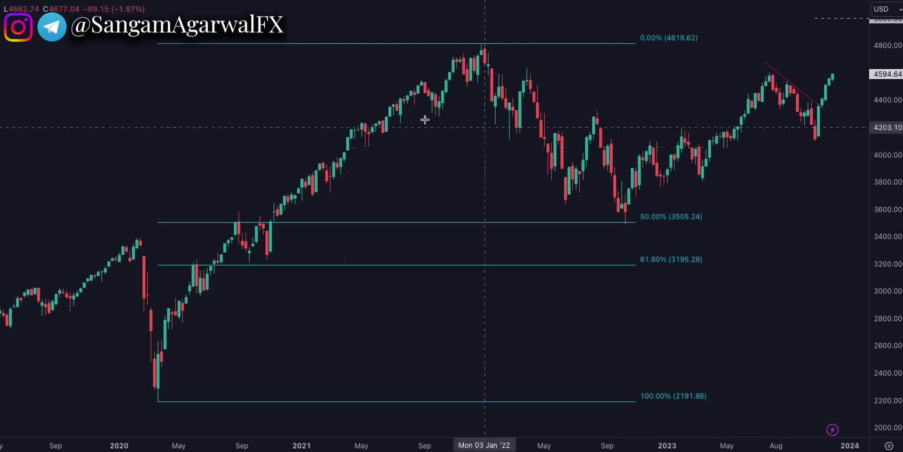
{"action": "key", "text": "ctrl+z"}
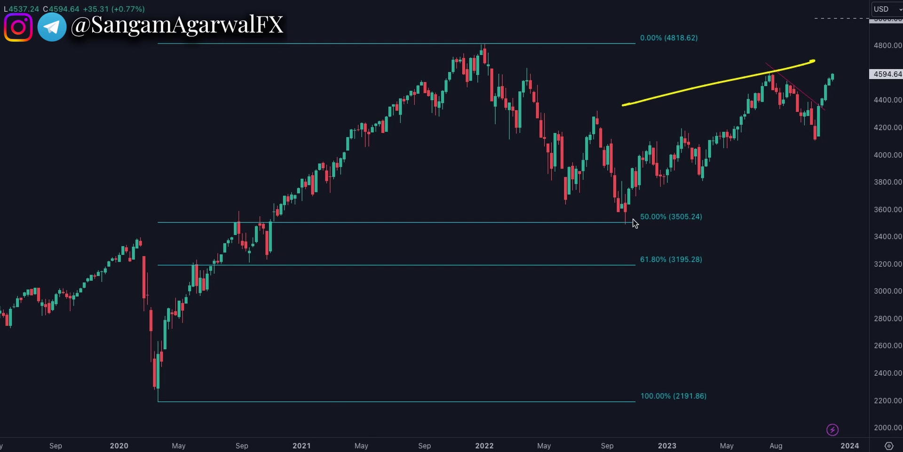
{"action": "left_click_drag", "start_coordinate": [633, 220], "coordinate": [883, 115]}
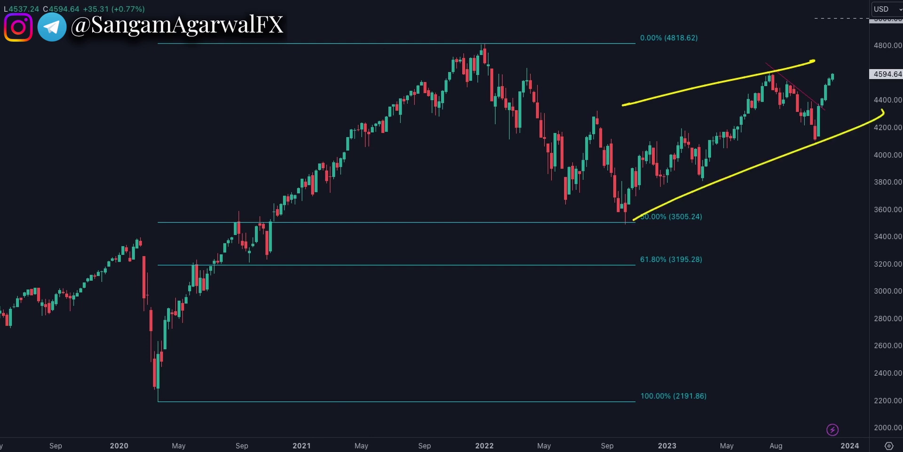
Handwrite a circled "40" beneath the rising channel and clear all the notes
{"action": "left_click_drag", "start_coordinate": [756, 220], "coordinate": [776, 237]}
{"action": "mouse_move", "coordinate": [771, 220]}
{"action": "left_mouse_down"}
{"action": "mouse_move", "coordinate": [773, 252]}
{"action": "mouse_move", "coordinate": [792, 243]}
{"action": "mouse_move", "coordinate": [795, 227]}
{"action": "left_mouse_up"}
{"action": "left_click_drag", "start_coordinate": [779, 185], "coordinate": [768, 217]}
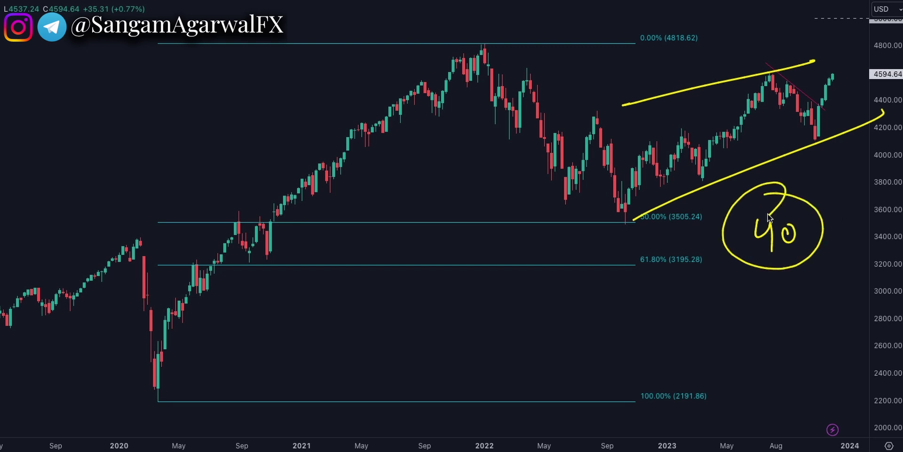
{"action": "key", "text": "Escape"}
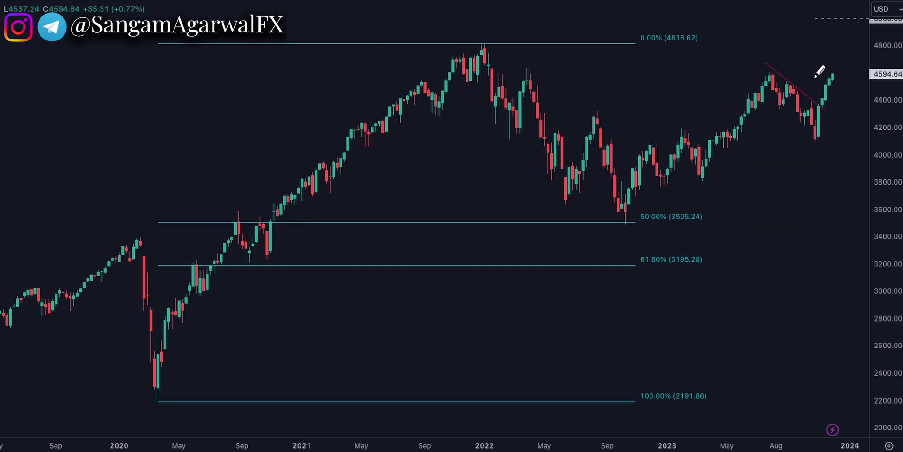
Draw a short line at the latest price, handwrite "2008" below the candles, and clear the notes
{"action": "left_click_drag", "start_coordinate": [794, 76], "coordinate": [850, 74]}
{"action": "mouse_move", "coordinate": [729, 188]}
{"action": "left_mouse_down"}
{"action": "mouse_move", "coordinate": [763, 214]}
{"action": "mouse_move", "coordinate": [781, 195]}
{"action": "left_mouse_up"}
{"action": "left_click_drag", "start_coordinate": [806, 194], "coordinate": [841, 178]}
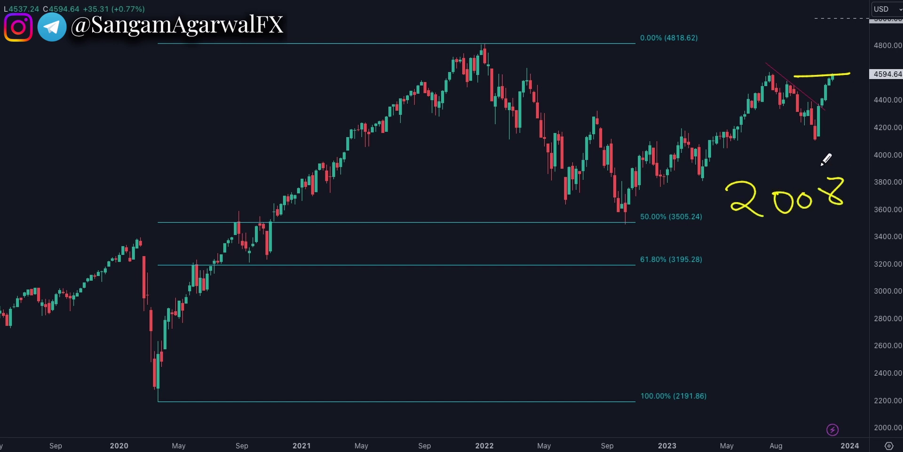
{"action": "key", "text": "e"}
Draw a resistance line joining the July high and the latest price, label it "4594", and clear the notes
{"action": "left_click_drag", "start_coordinate": [753, 76], "coordinate": [862, 73]}
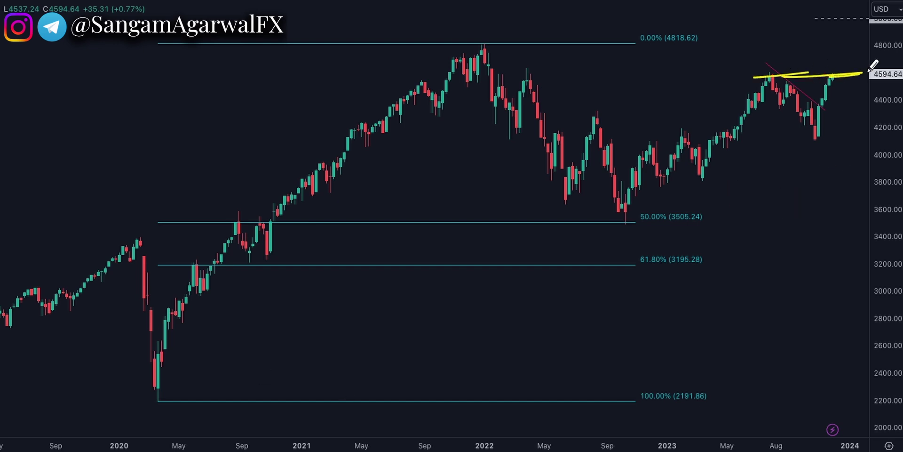
{"action": "left_click_drag", "start_coordinate": [776, 49], "coordinate": [792, 65]}
{"action": "mouse_move", "coordinate": [808, 48]}
{"action": "left_mouse_down"}
{"action": "mouse_move", "coordinate": [800, 64]}
{"action": "mouse_move", "coordinate": [842, 57]}
{"action": "left_mouse_up"}
{"action": "left_click_drag", "start_coordinate": [838, 52], "coordinate": [839, 70]}
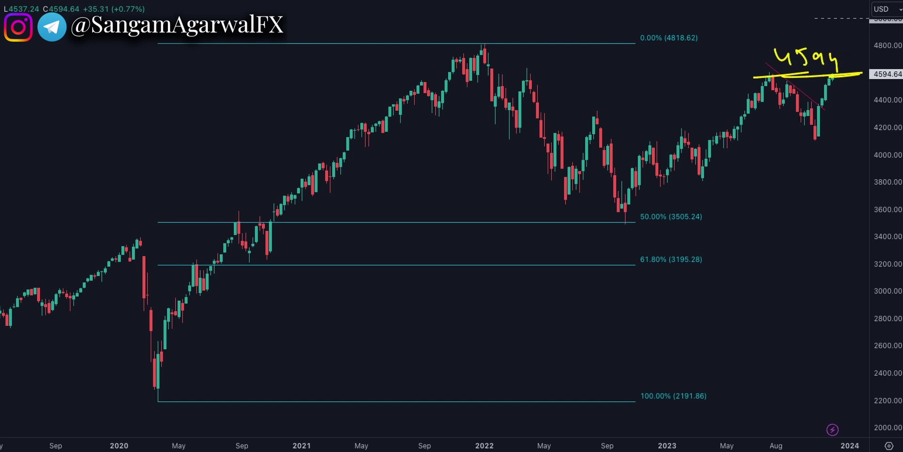
{"action": "key", "text": "e"}
Redraw the line from the July high to the latest price, handwrite "5000" above it, and clear the notes
{"action": "left_click_drag", "start_coordinate": [756, 78], "coordinate": [850, 71]}
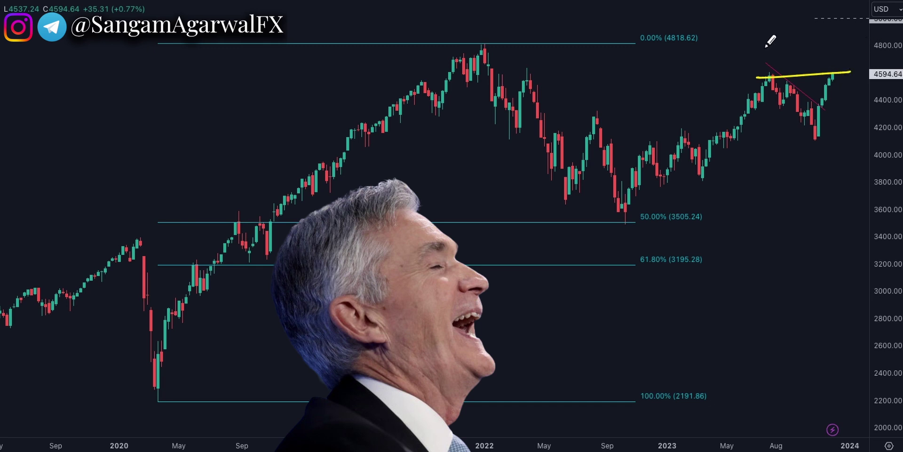
{"action": "left_click_drag", "start_coordinate": [755, 23], "coordinate": [812, 33]}
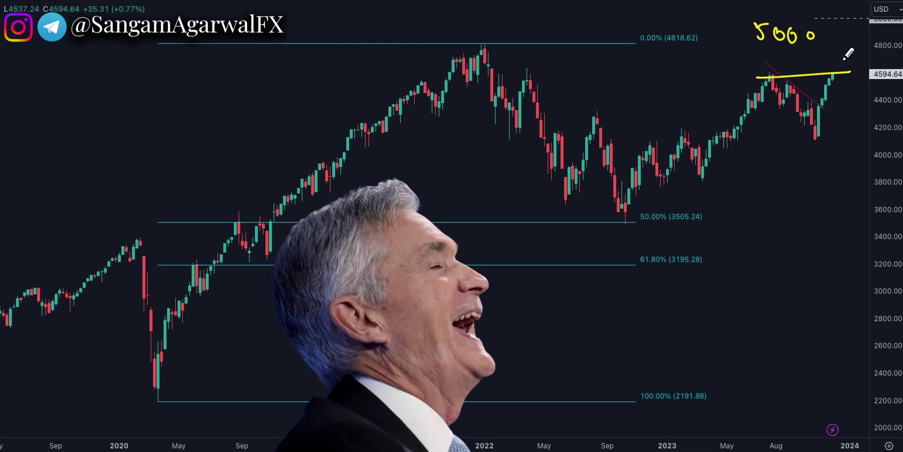
{"action": "key", "text": "Delete"}
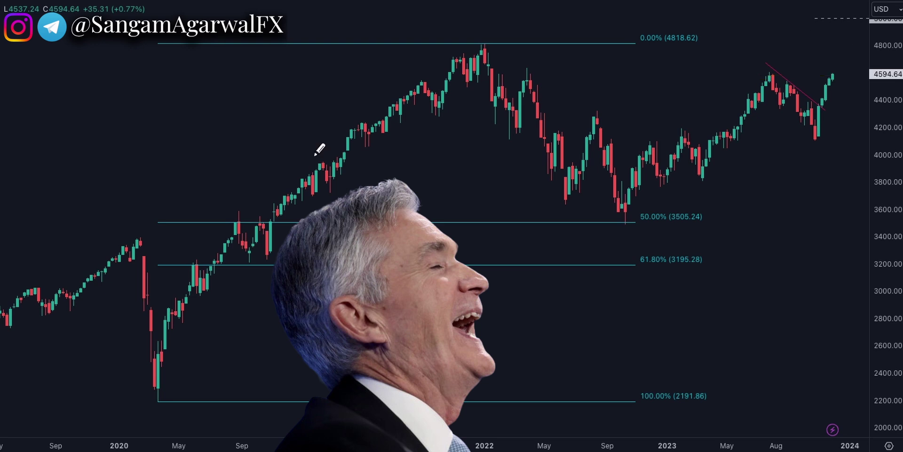
Draw lines across the recent highs and under the latest low, and sketch a stepped decline from the latest price
{"action": "left_click_drag", "start_coordinate": [748, 79], "coordinate": [858, 69]}
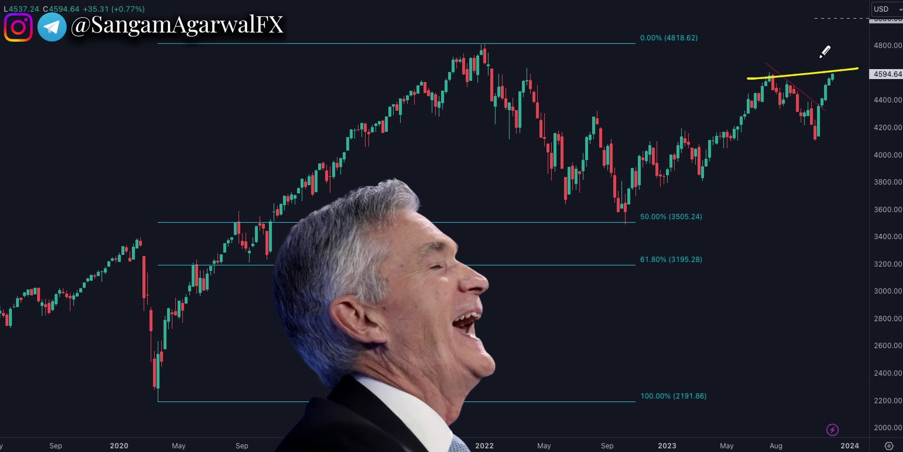
{"action": "left_click_drag", "start_coordinate": [805, 142], "coordinate": [863, 134]}
{"action": "mouse_move", "coordinate": [832, 80]}
{"action": "left_mouse_down"}
{"action": "mouse_move", "coordinate": [840, 76]}
{"action": "mouse_move", "coordinate": [856, 106]}
{"action": "left_mouse_up"}
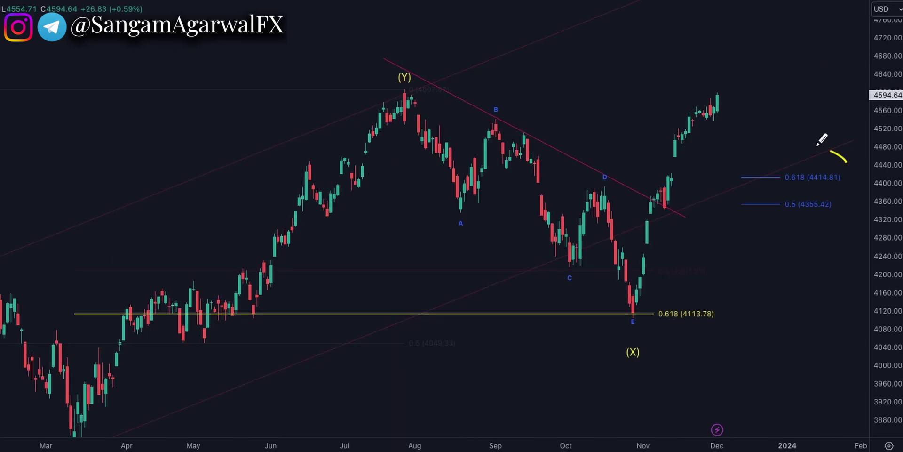
Circle the 0.618 (4414.81) and 0.5 (4355.42) retracement levels and draw a line along each
{"action": "left_click_drag", "start_coordinate": [787, 159], "coordinate": [847, 162]}
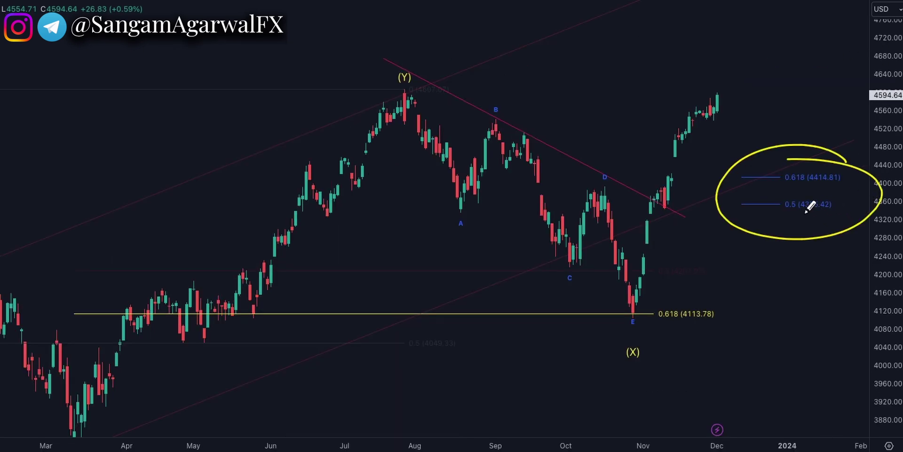
{"action": "mouse_move", "coordinate": [755, 181]}
{"action": "left_mouse_down"}
{"action": "mouse_move", "coordinate": [798, 198]}
{"action": "mouse_move", "coordinate": [791, 178]}
{"action": "left_mouse_up"}
{"action": "left_click_drag", "start_coordinate": [742, 217], "coordinate": [795, 212]}
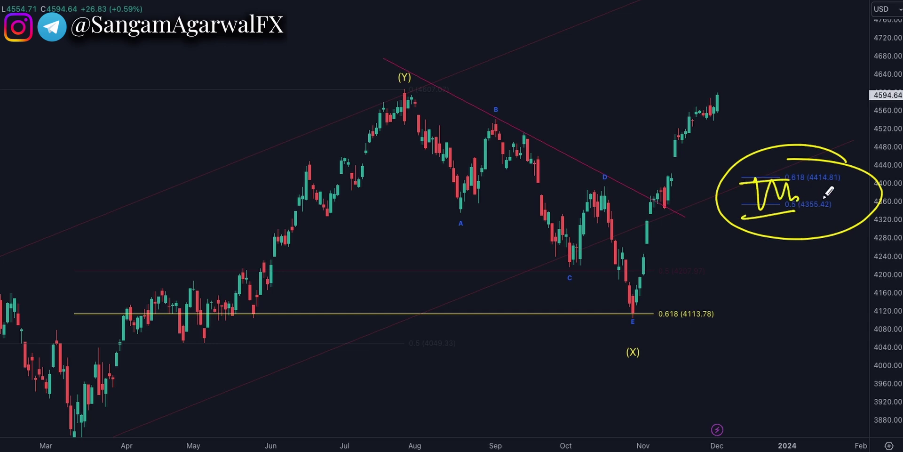
Draw a line from the (Y) high past the latest price labelled "4594", sketch rising paths from the latest price, and clear the notes
{"action": "left_click_drag", "start_coordinate": [393, 91], "coordinate": [790, 88]}
{"action": "left_click_drag", "start_coordinate": [630, 60], "coordinate": [650, 81]}
{"action": "mouse_move", "coordinate": [657, 64]}
{"action": "left_mouse_down"}
{"action": "mouse_move", "coordinate": [658, 80]}
{"action": "mouse_move", "coordinate": [667, 65]}
{"action": "mouse_move", "coordinate": [684, 79]}
{"action": "mouse_move", "coordinate": [702, 72]}
{"action": "left_mouse_up"}
{"action": "left_click_drag", "start_coordinate": [703, 64], "coordinate": [703, 80]}
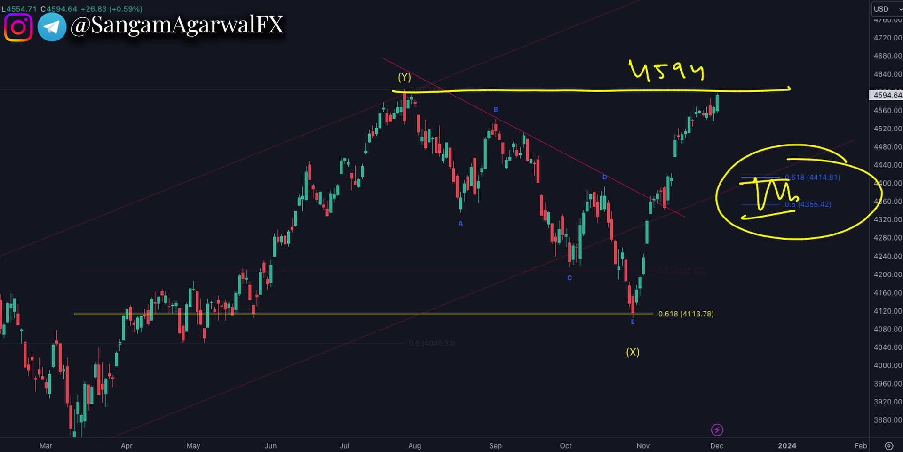
{"action": "mouse_move", "coordinate": [737, 113]}
{"action": "left_mouse_down"}
{"action": "mouse_move", "coordinate": [818, 10]}
{"action": "mouse_move", "coordinate": [751, 103]}
{"action": "mouse_move", "coordinate": [828, 27]}
{"action": "left_mouse_up"}
{"action": "key", "text": "Delete"}
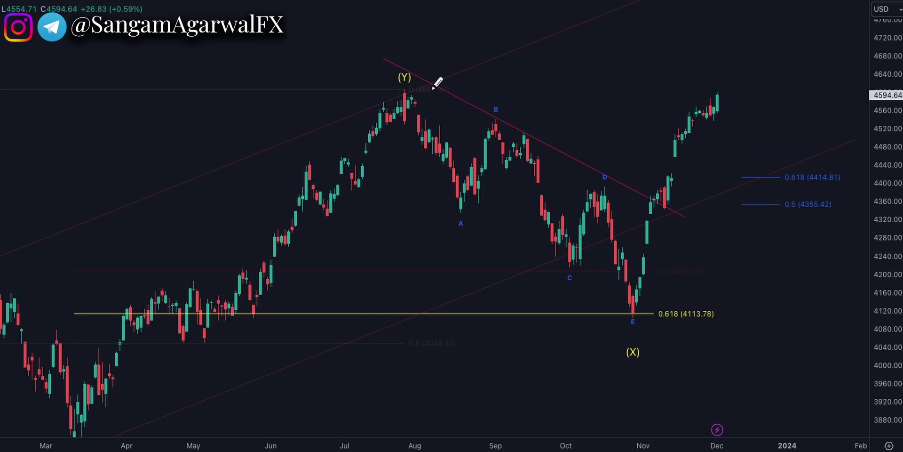
{"action": "left_click_drag", "start_coordinate": [737, 98], "coordinate": [827, 31]}
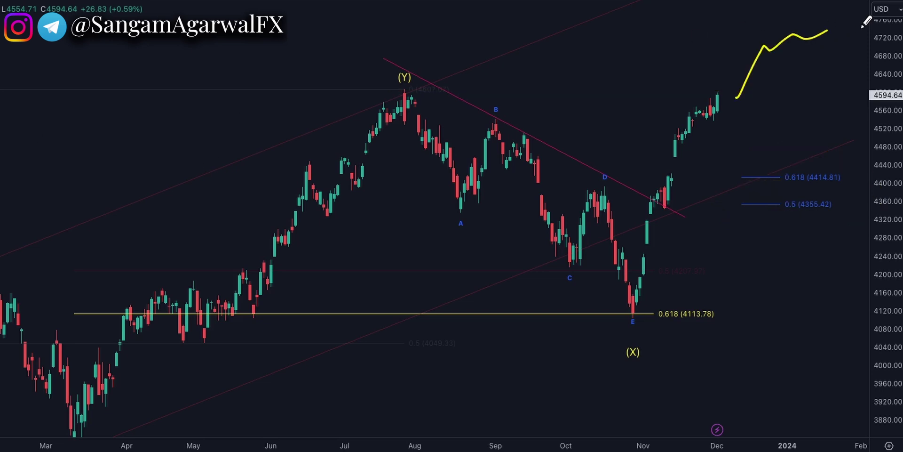
{"action": "key", "text": "e"}
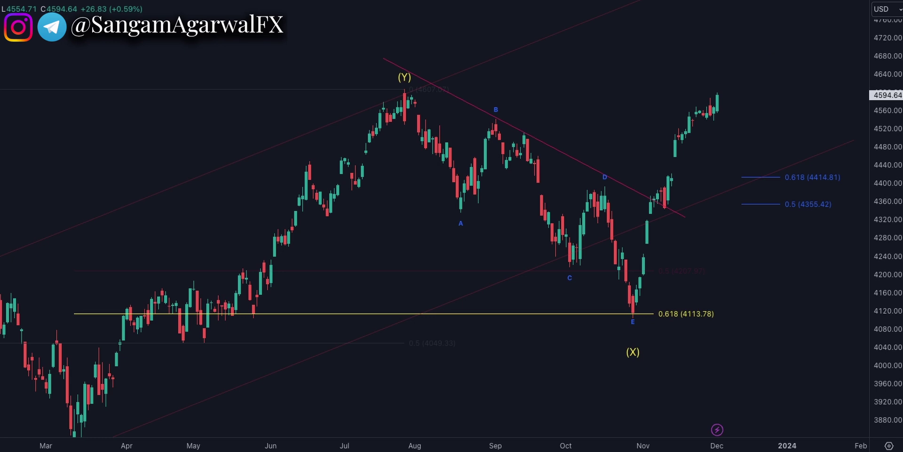
Sketch a pullback and recovery from the latest price, draw the (Y)-high line labelled "4594", and add a breakout path above it
{"action": "mouse_move", "coordinate": [719, 100]}
{"action": "left_mouse_down"}
{"action": "mouse_move", "coordinate": [743, 86]}
{"action": "mouse_move", "coordinate": [800, 142]}
{"action": "mouse_move", "coordinate": [845, 58]}
{"action": "left_mouse_up"}
{"action": "left_click_drag", "start_coordinate": [399, 91], "coordinate": [804, 75]}
{"action": "mouse_move", "coordinate": [643, 51]}
{"action": "left_mouse_down"}
{"action": "mouse_move", "coordinate": [662, 67]}
{"action": "mouse_move", "coordinate": [716, 71]}
{"action": "left_mouse_up"}
{"action": "left_click_drag", "start_coordinate": [716, 55], "coordinate": [730, 78]}
{"action": "left_click_drag", "start_coordinate": [800, 84], "coordinate": [858, 32]}
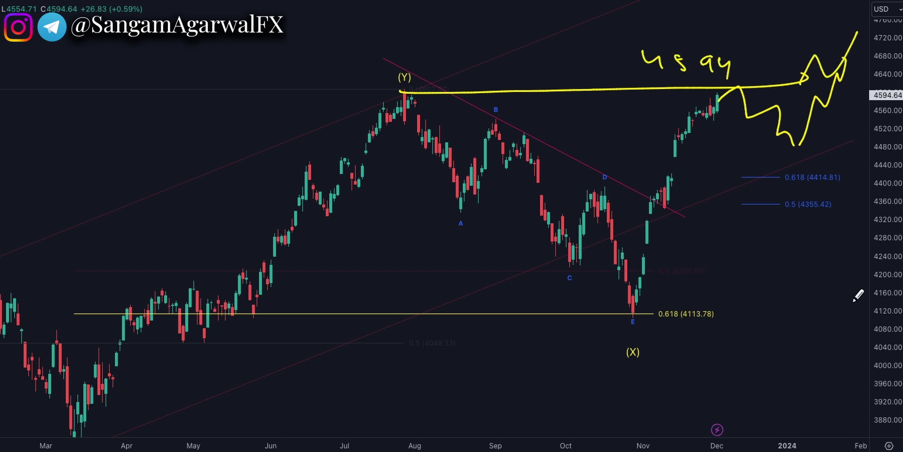